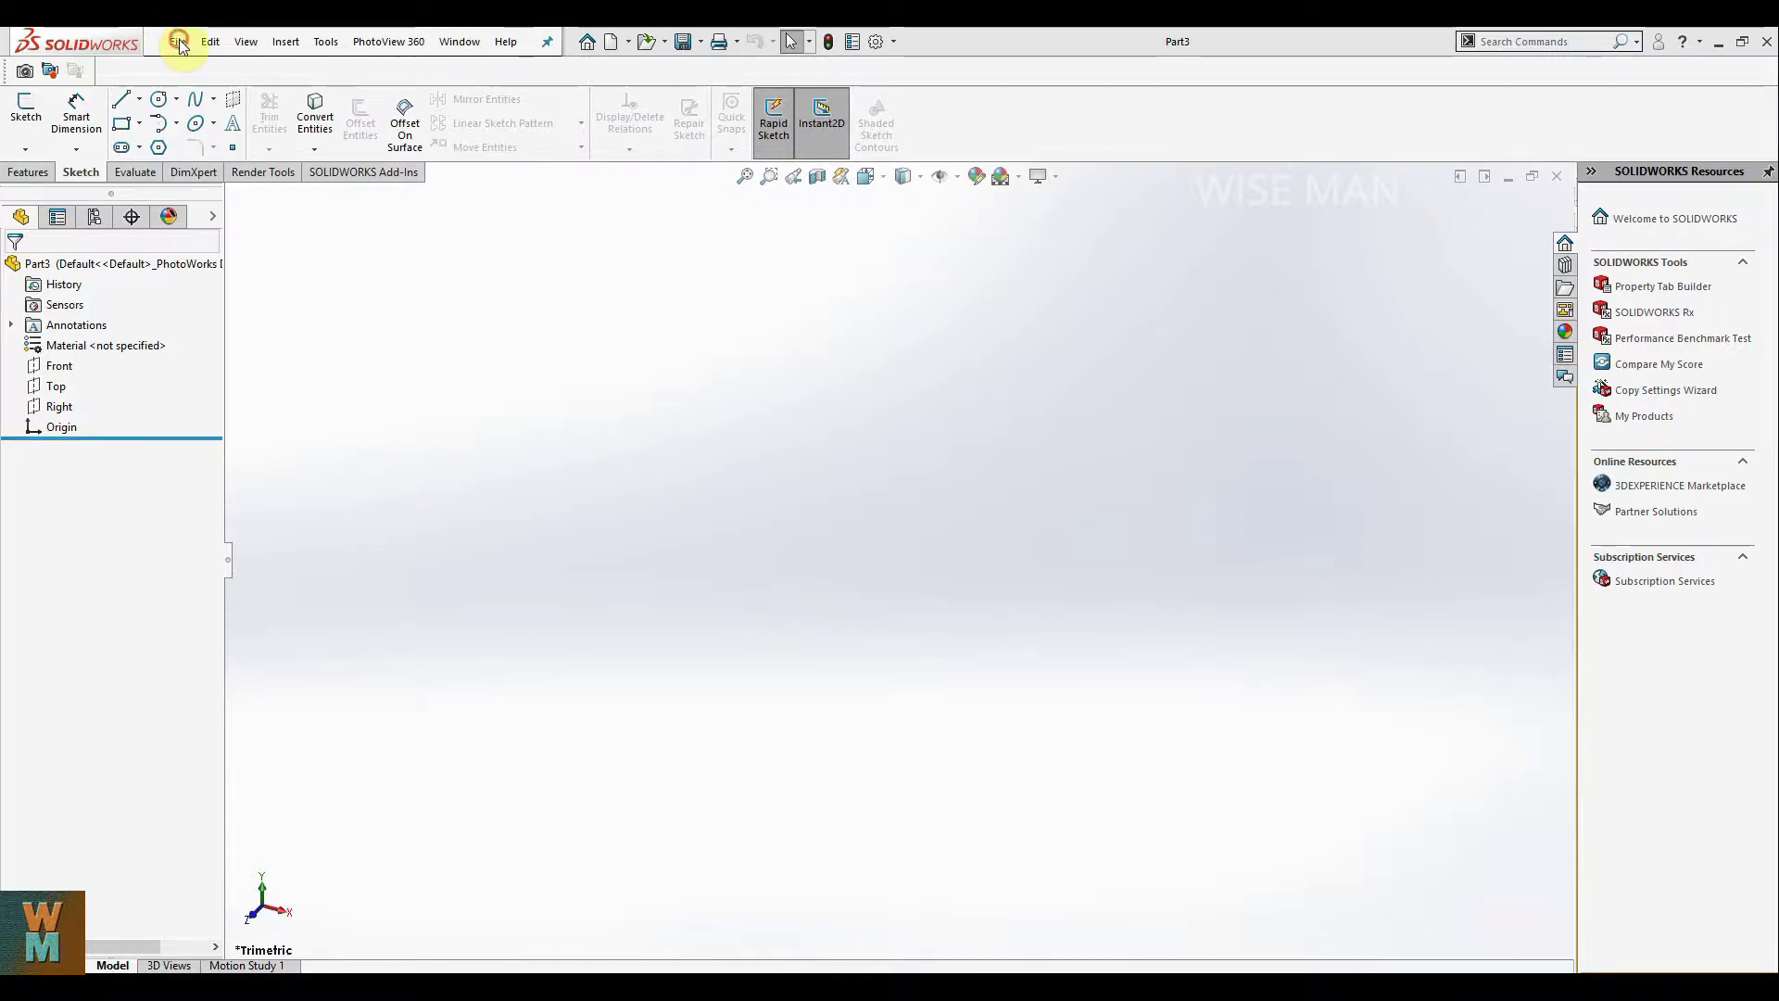
Step: Cancel a new document, then open Block bottom.SLDPRT from the Bottom-up assemblies folder
click(179, 43)
click(207, 72)
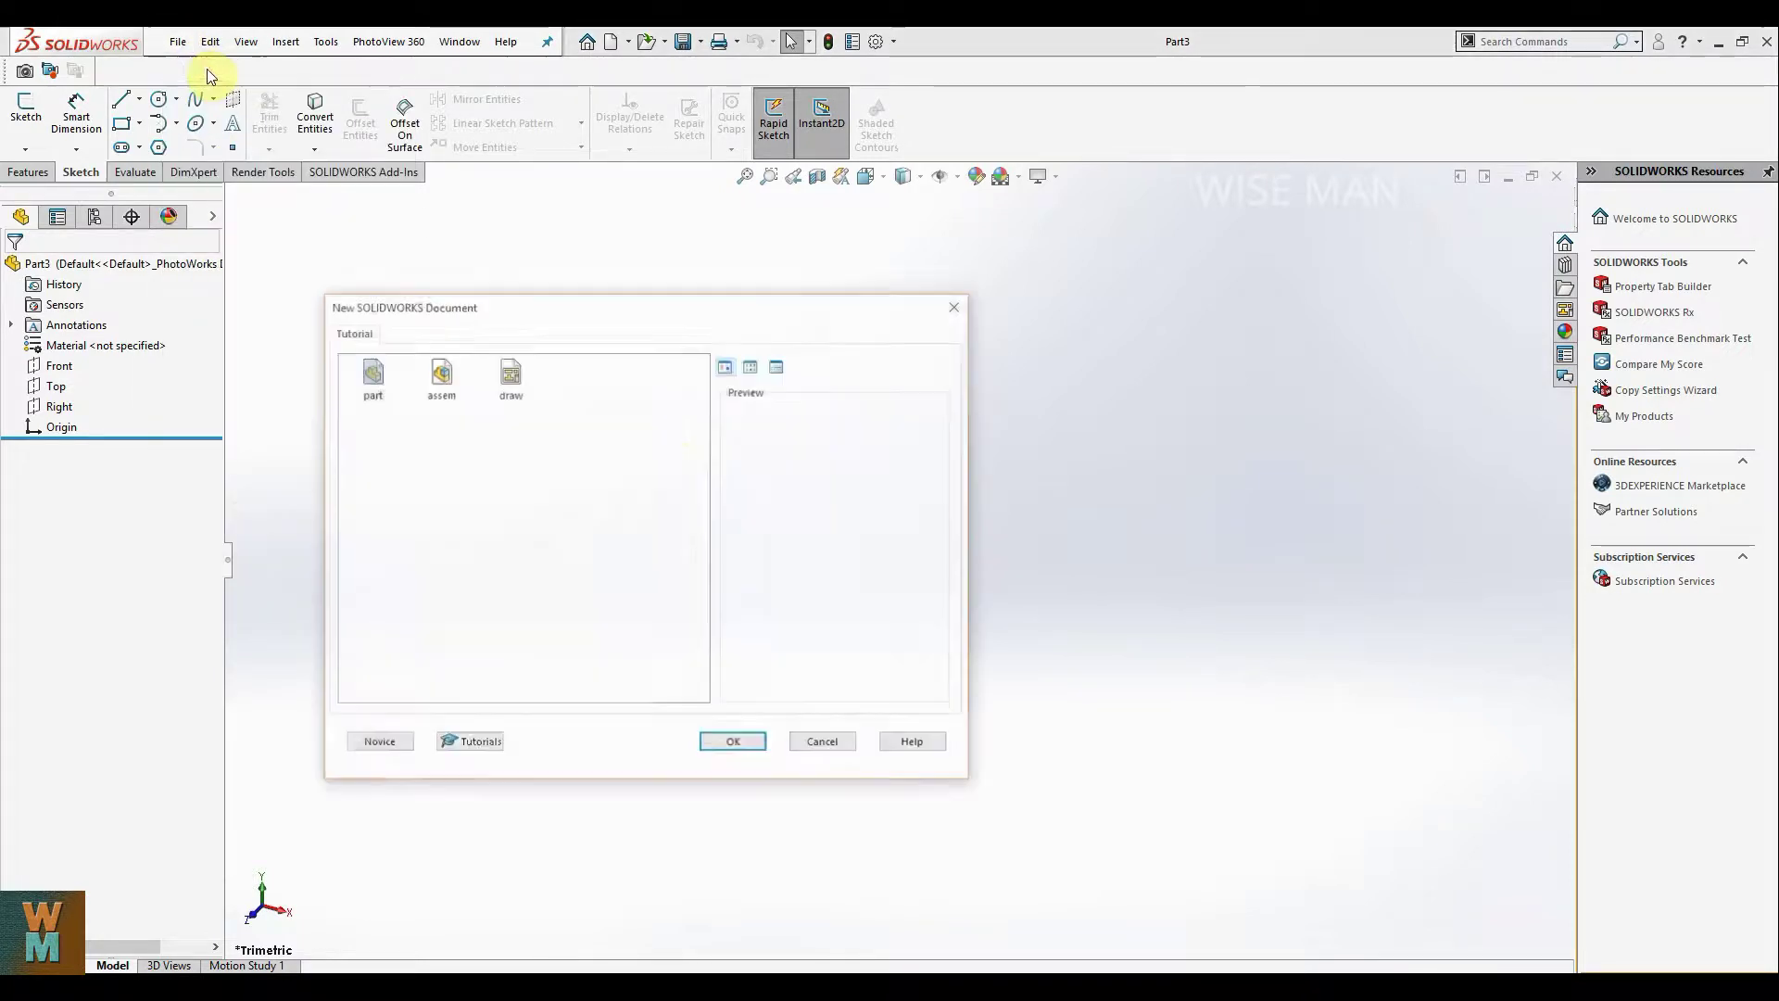
click(820, 742)
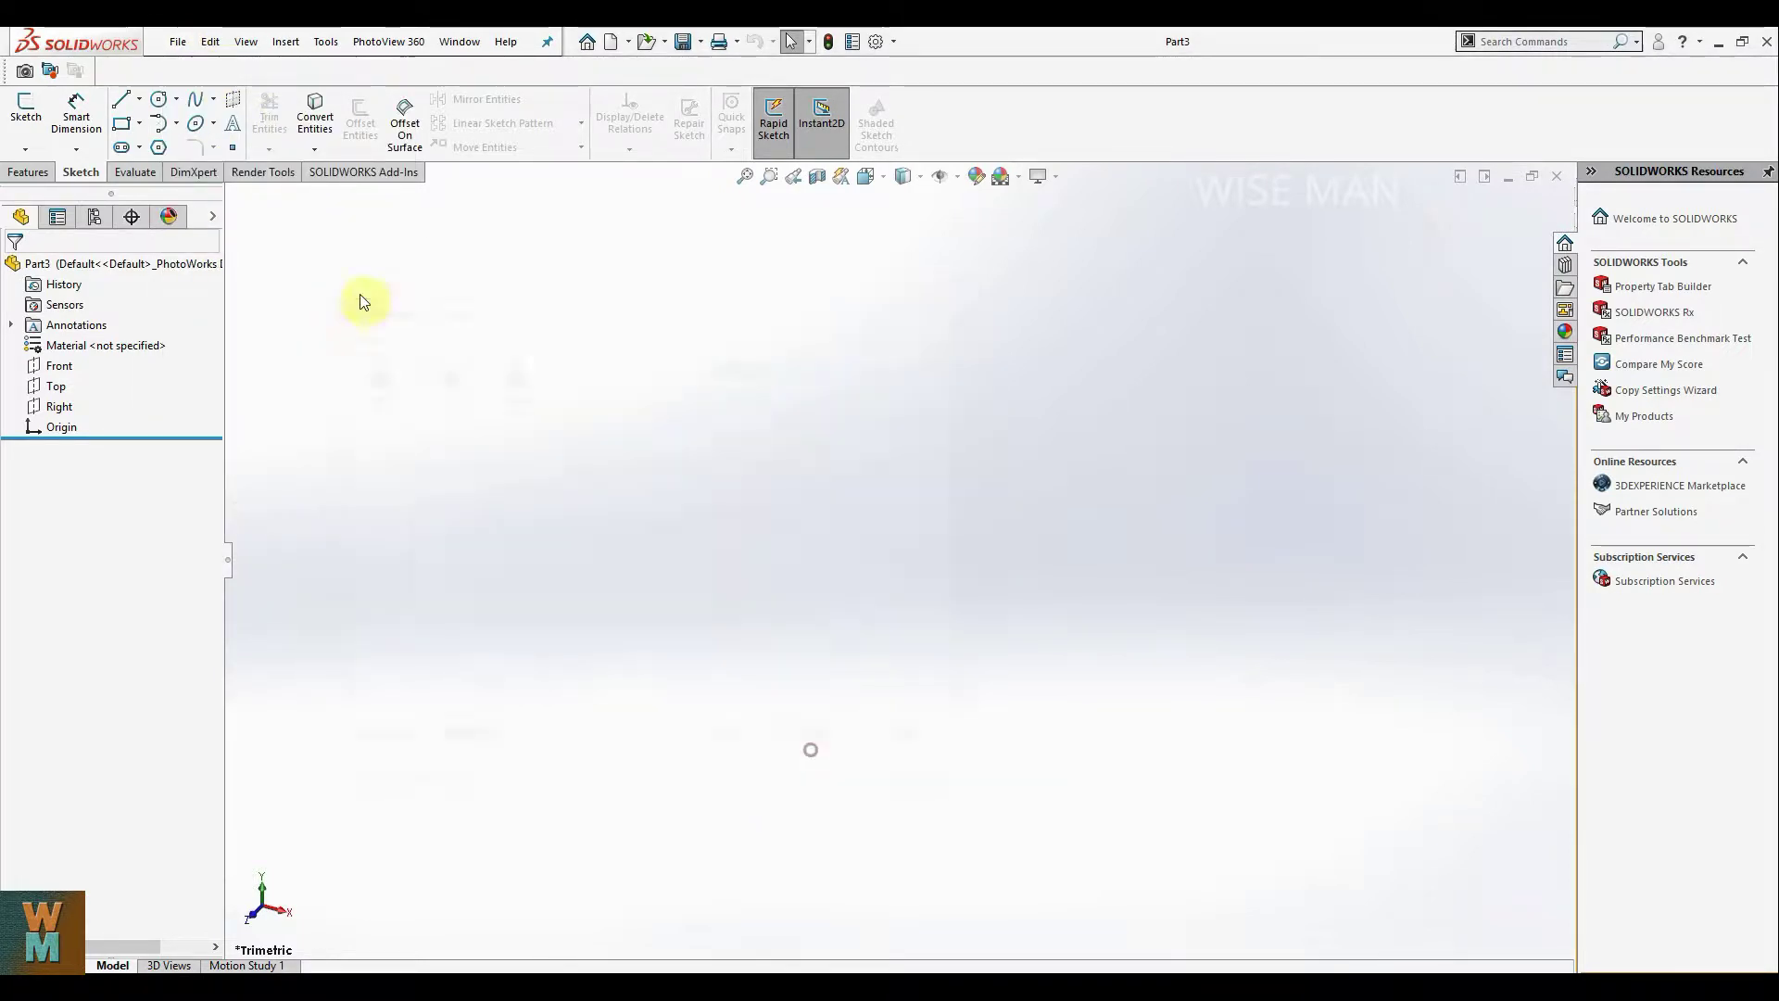
click(178, 42)
click(230, 102)
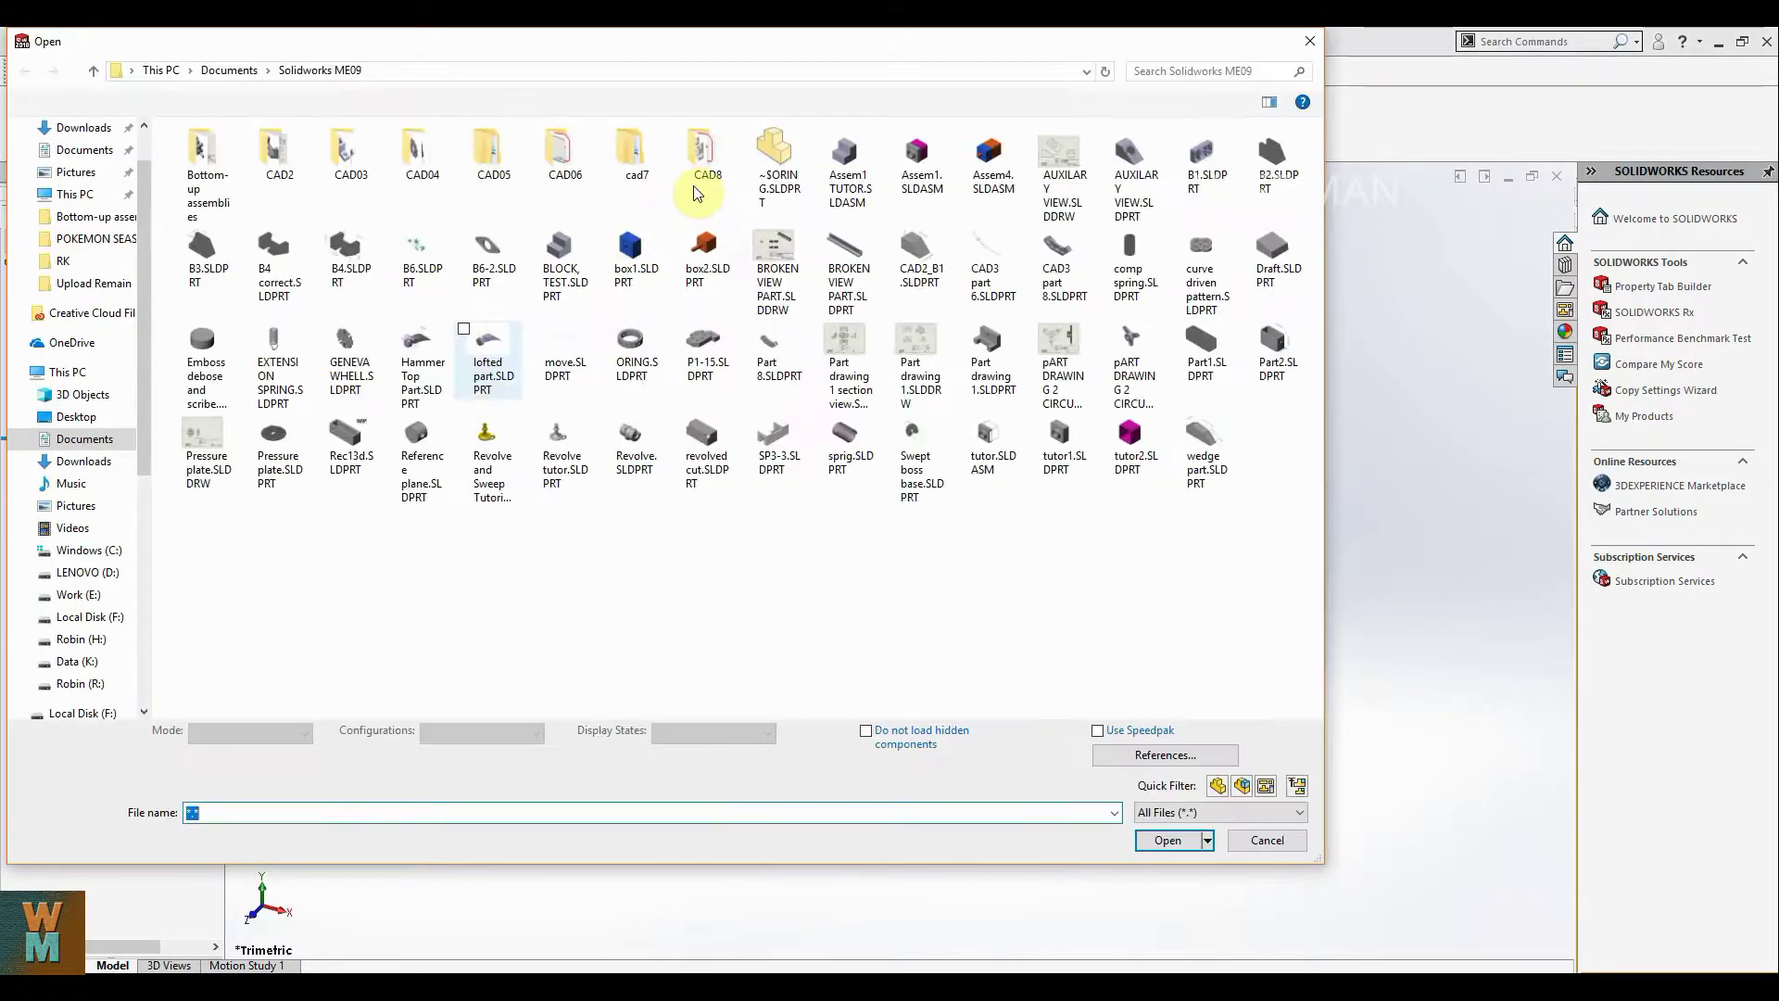
click(209, 185)
double_click(210, 187)
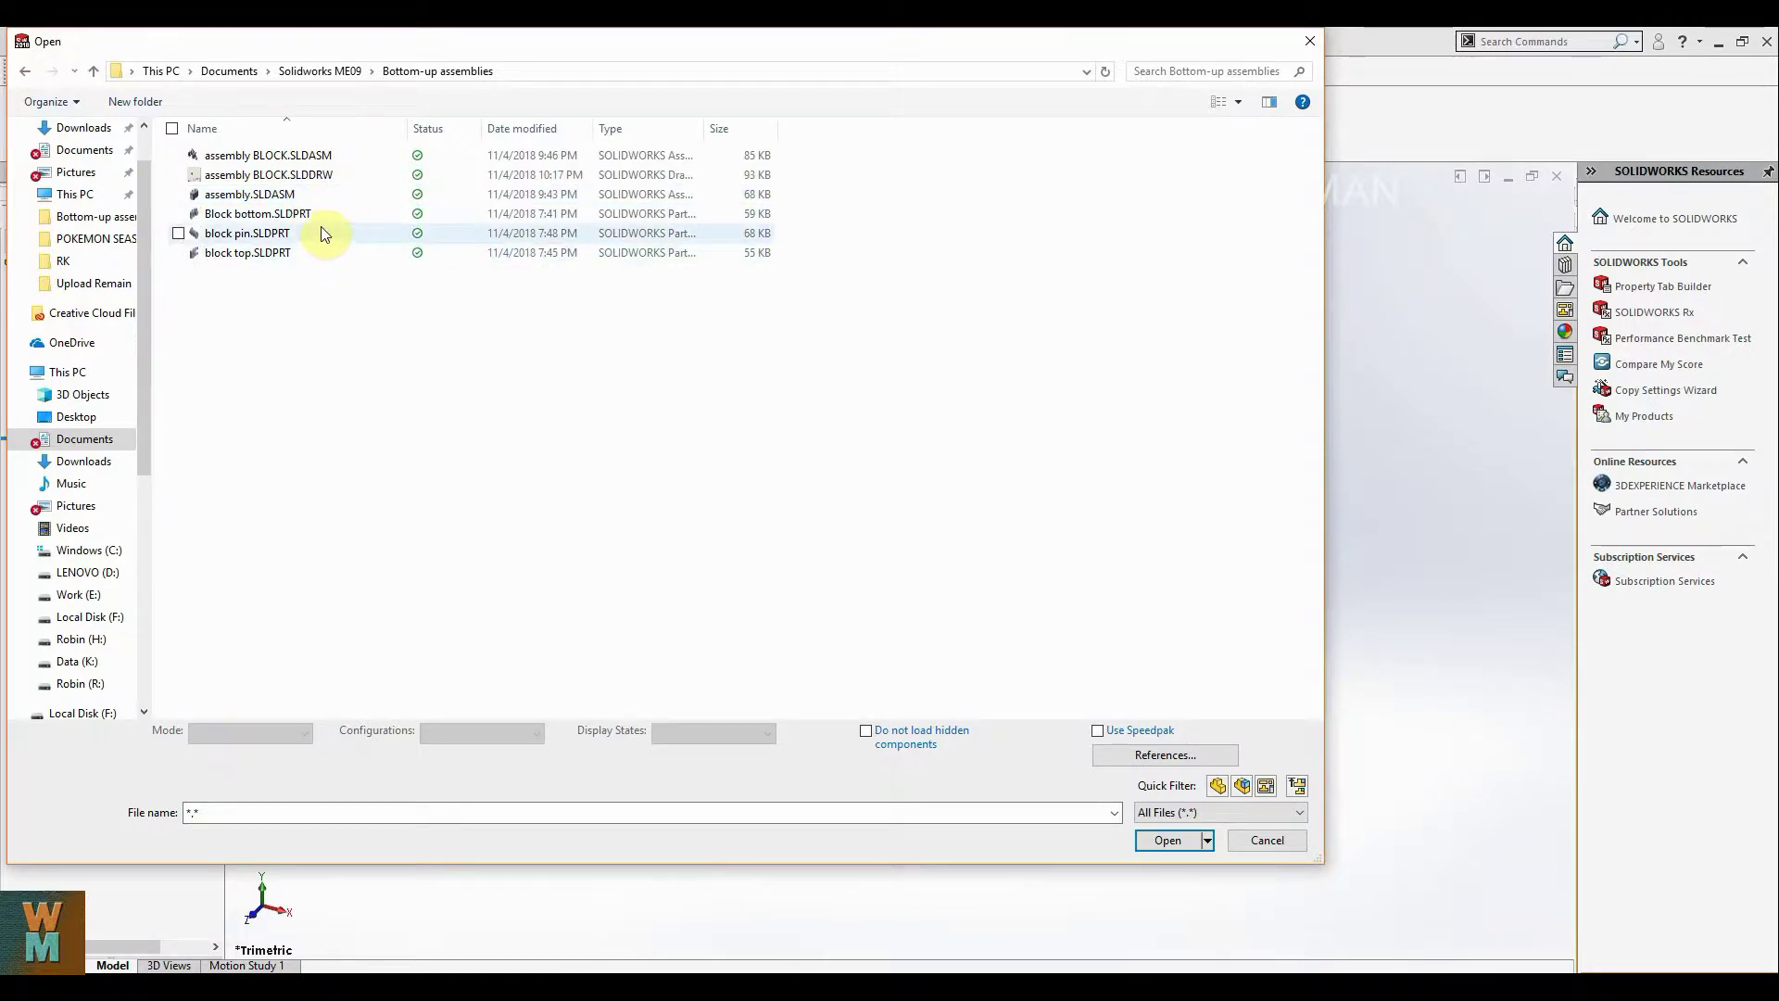
click(345, 215)
click(1168, 821)
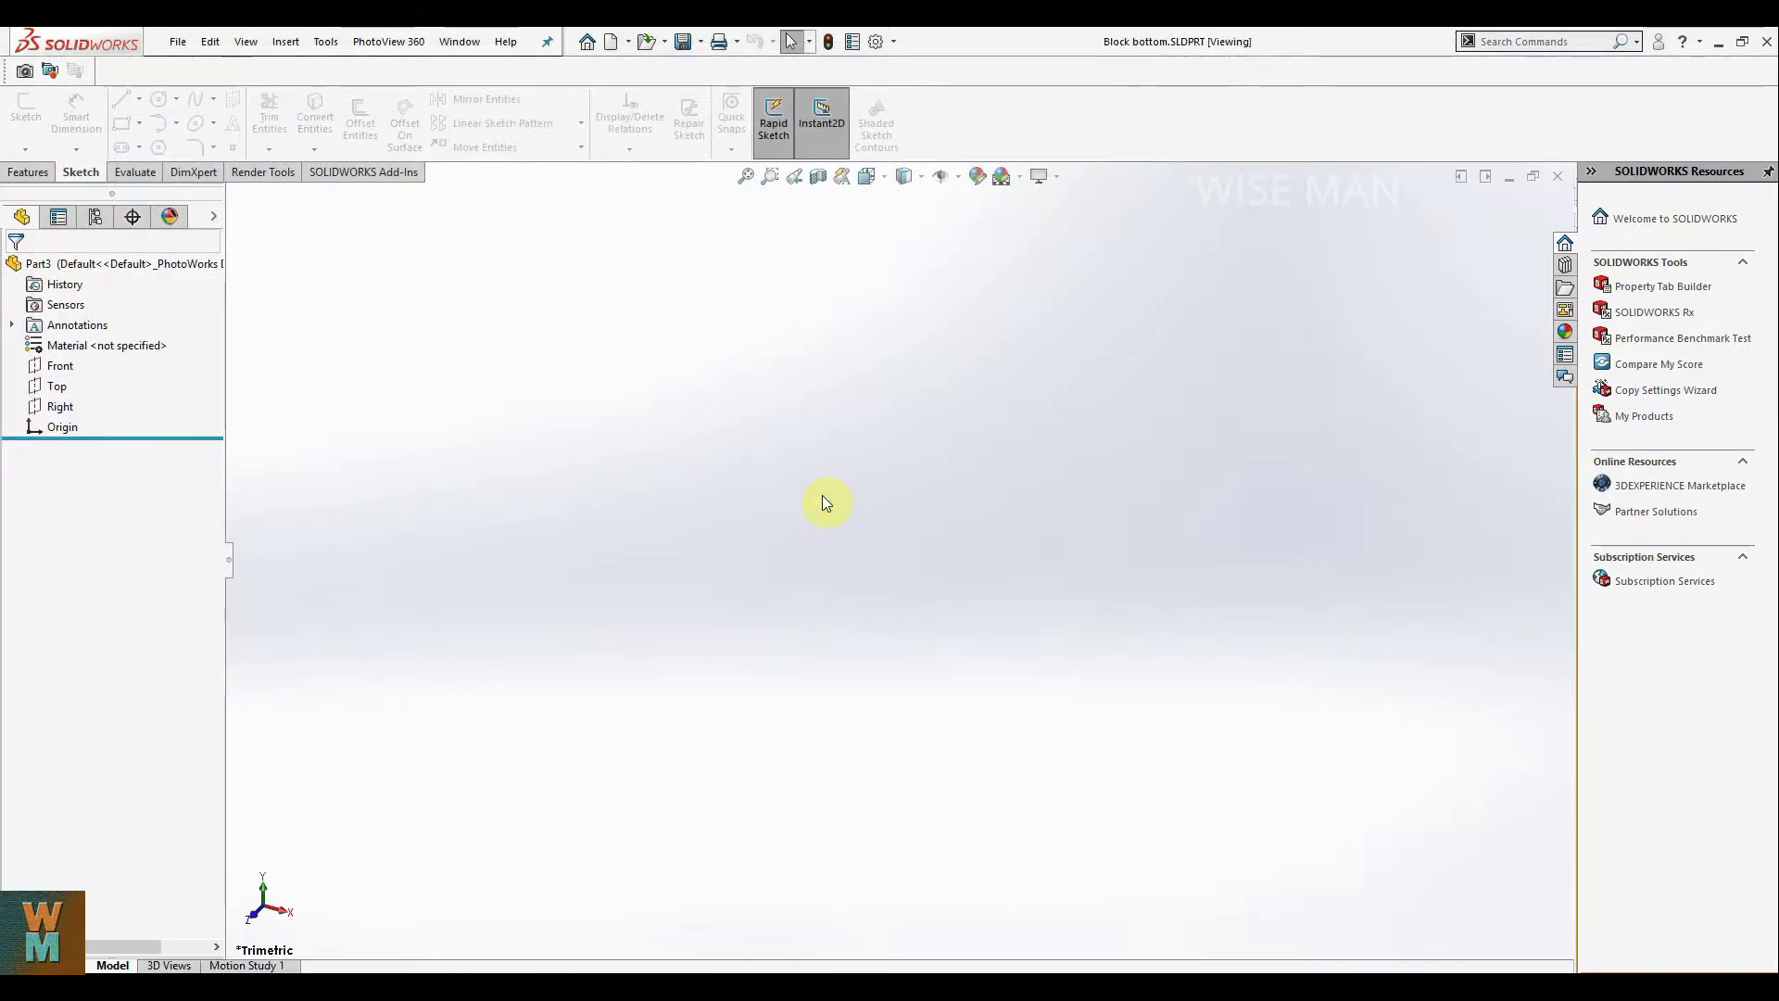
Step: Start a DimXpert Auto Dimension Scheme on Block bottom with the left end face as primary datum
middle_drag(1298, 453, 1280, 524)
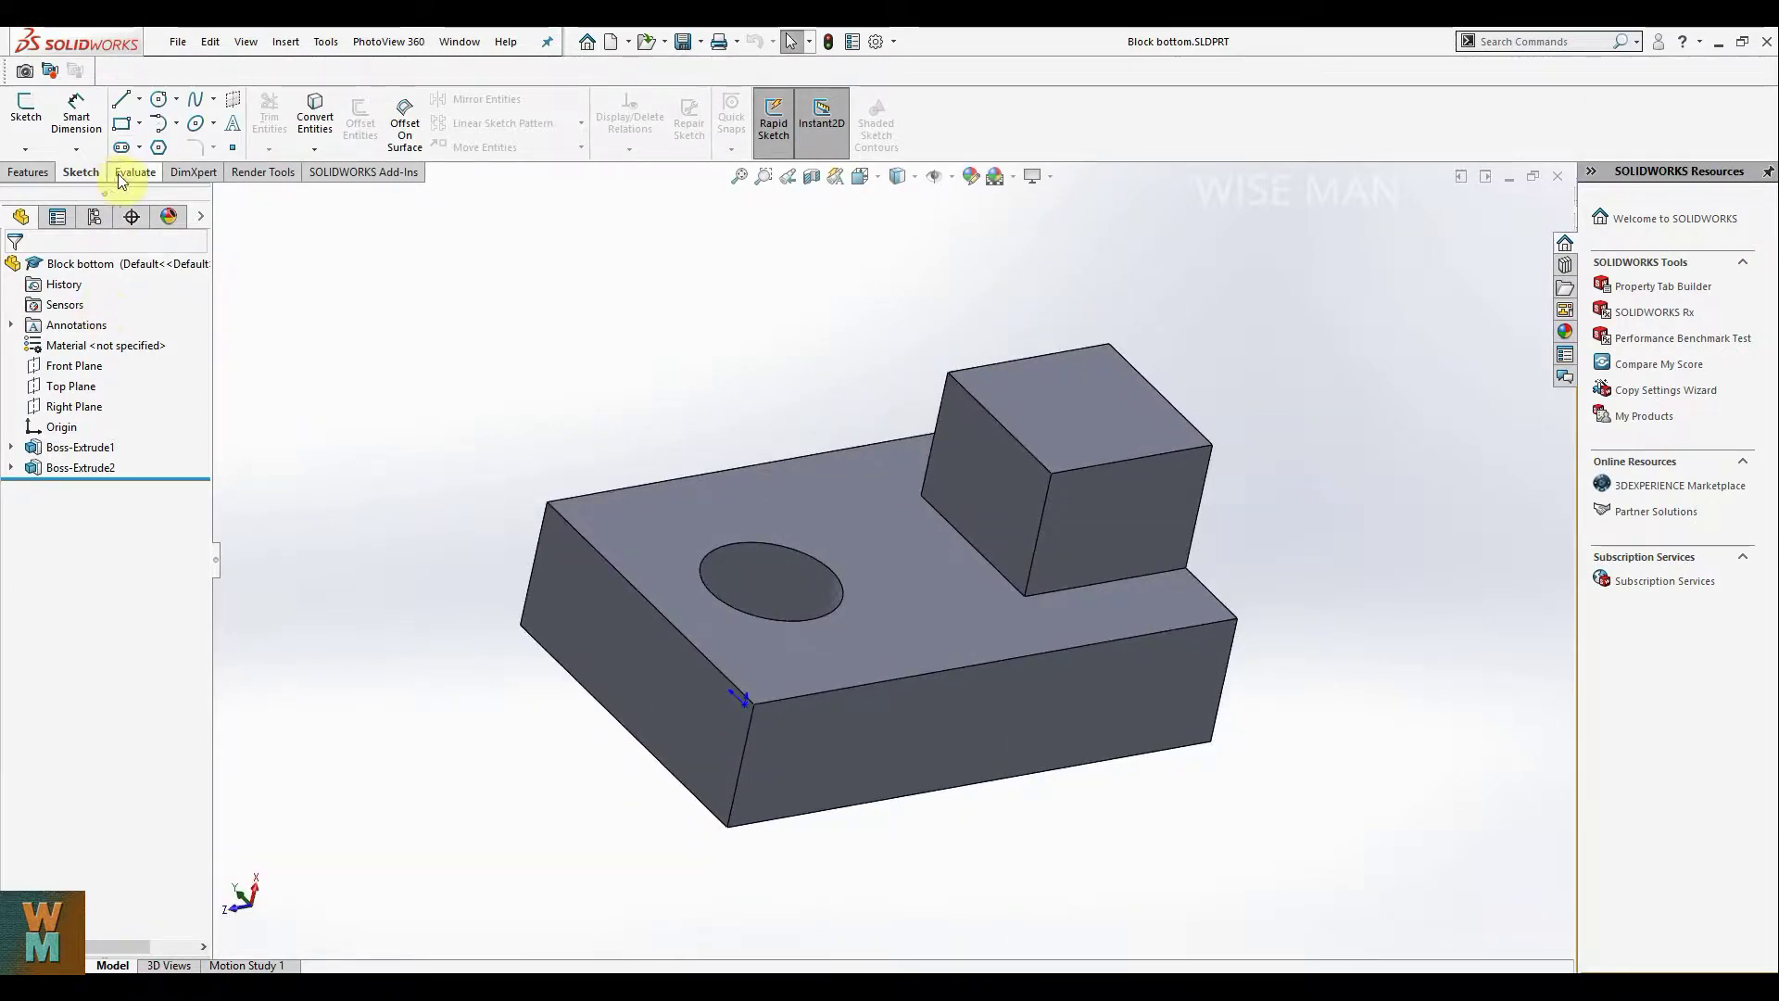
click(185, 174)
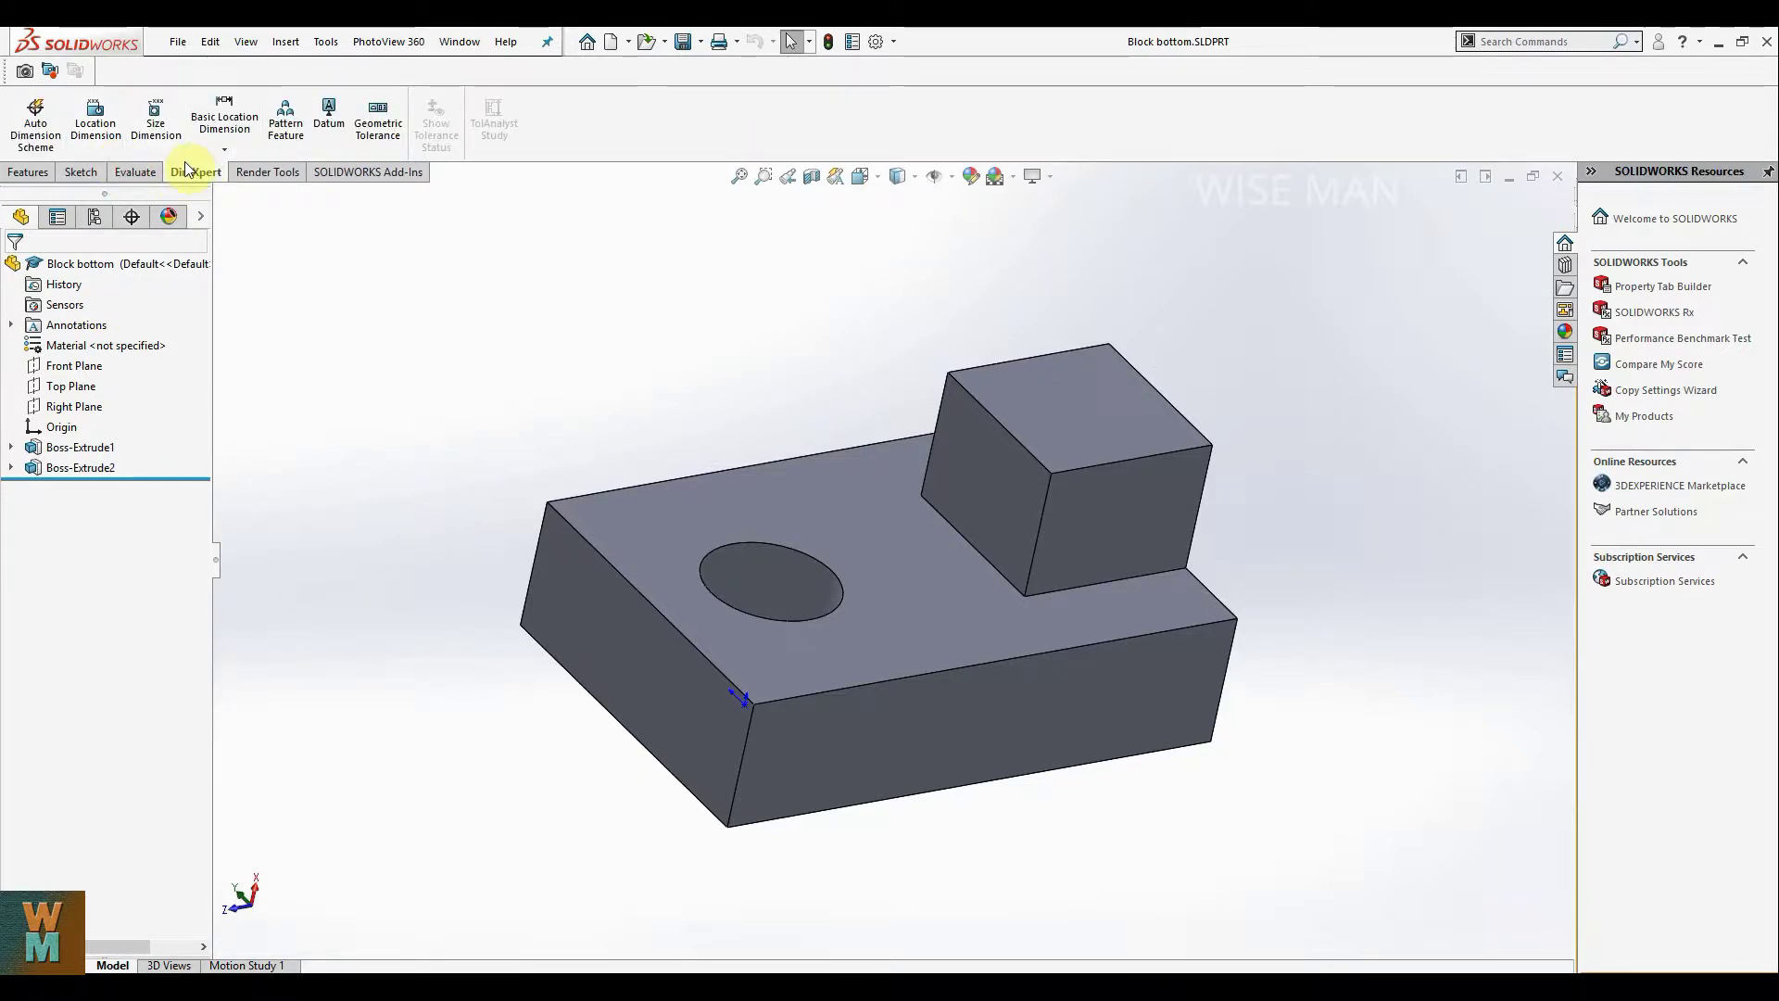
click(41, 155)
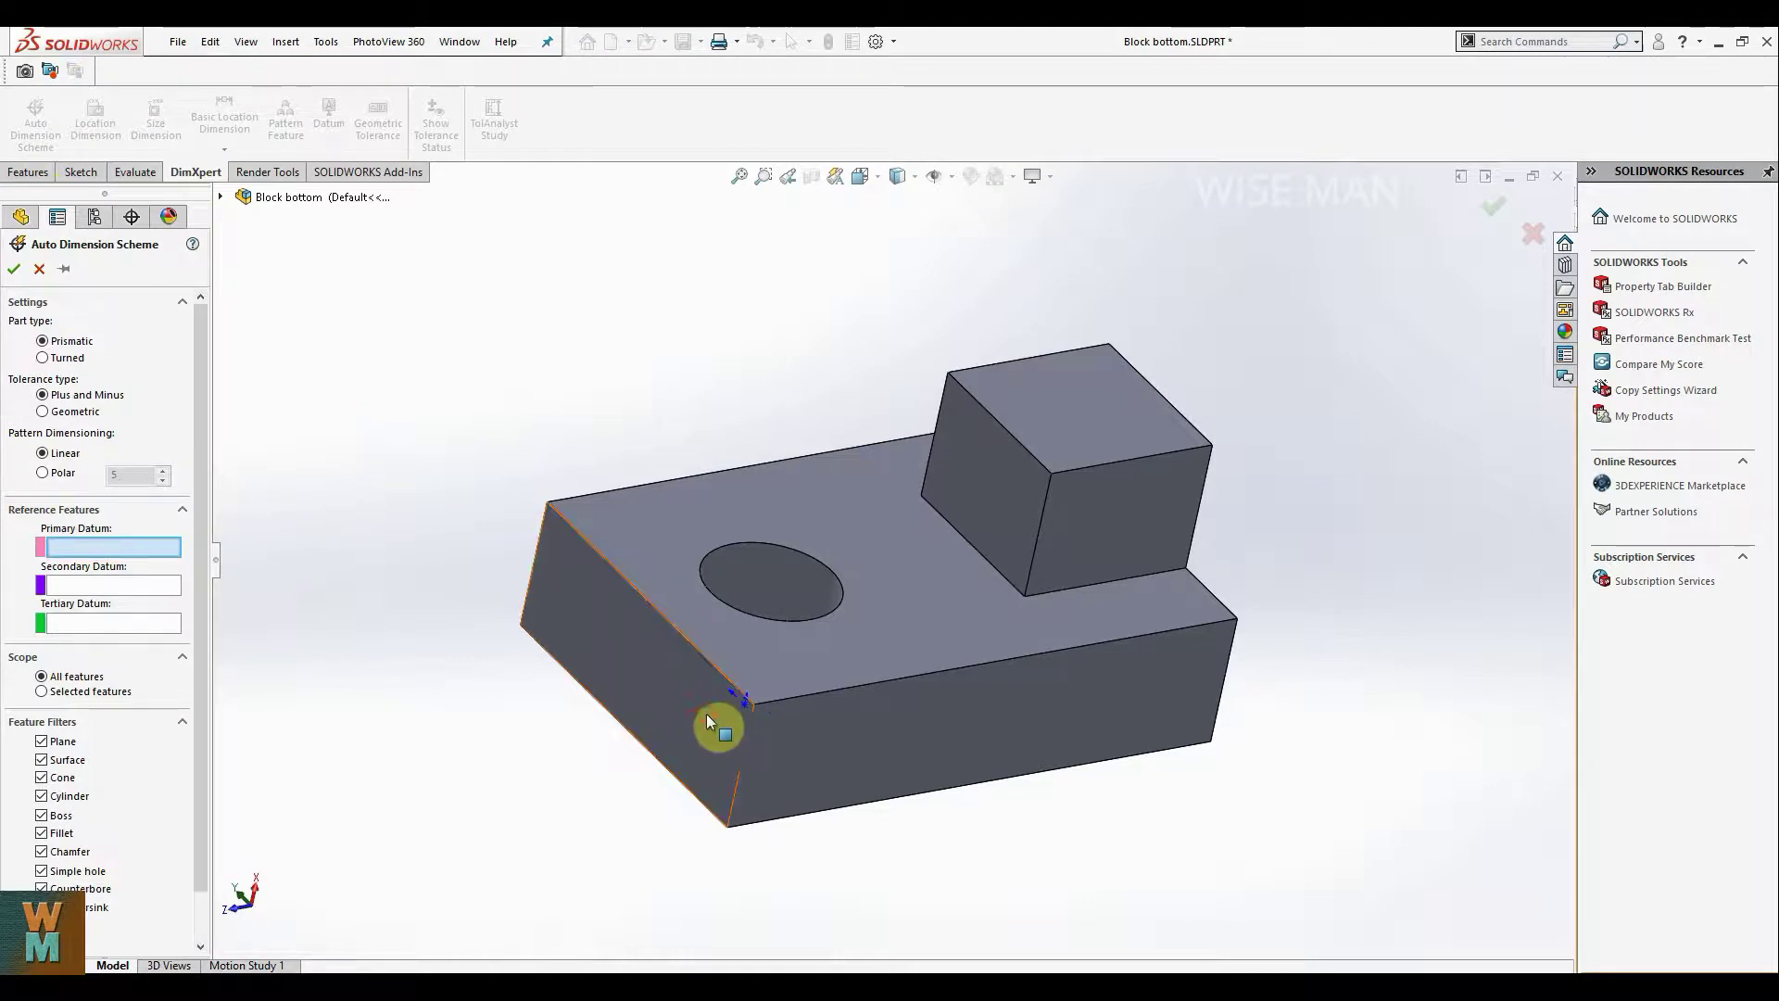
click(817, 769)
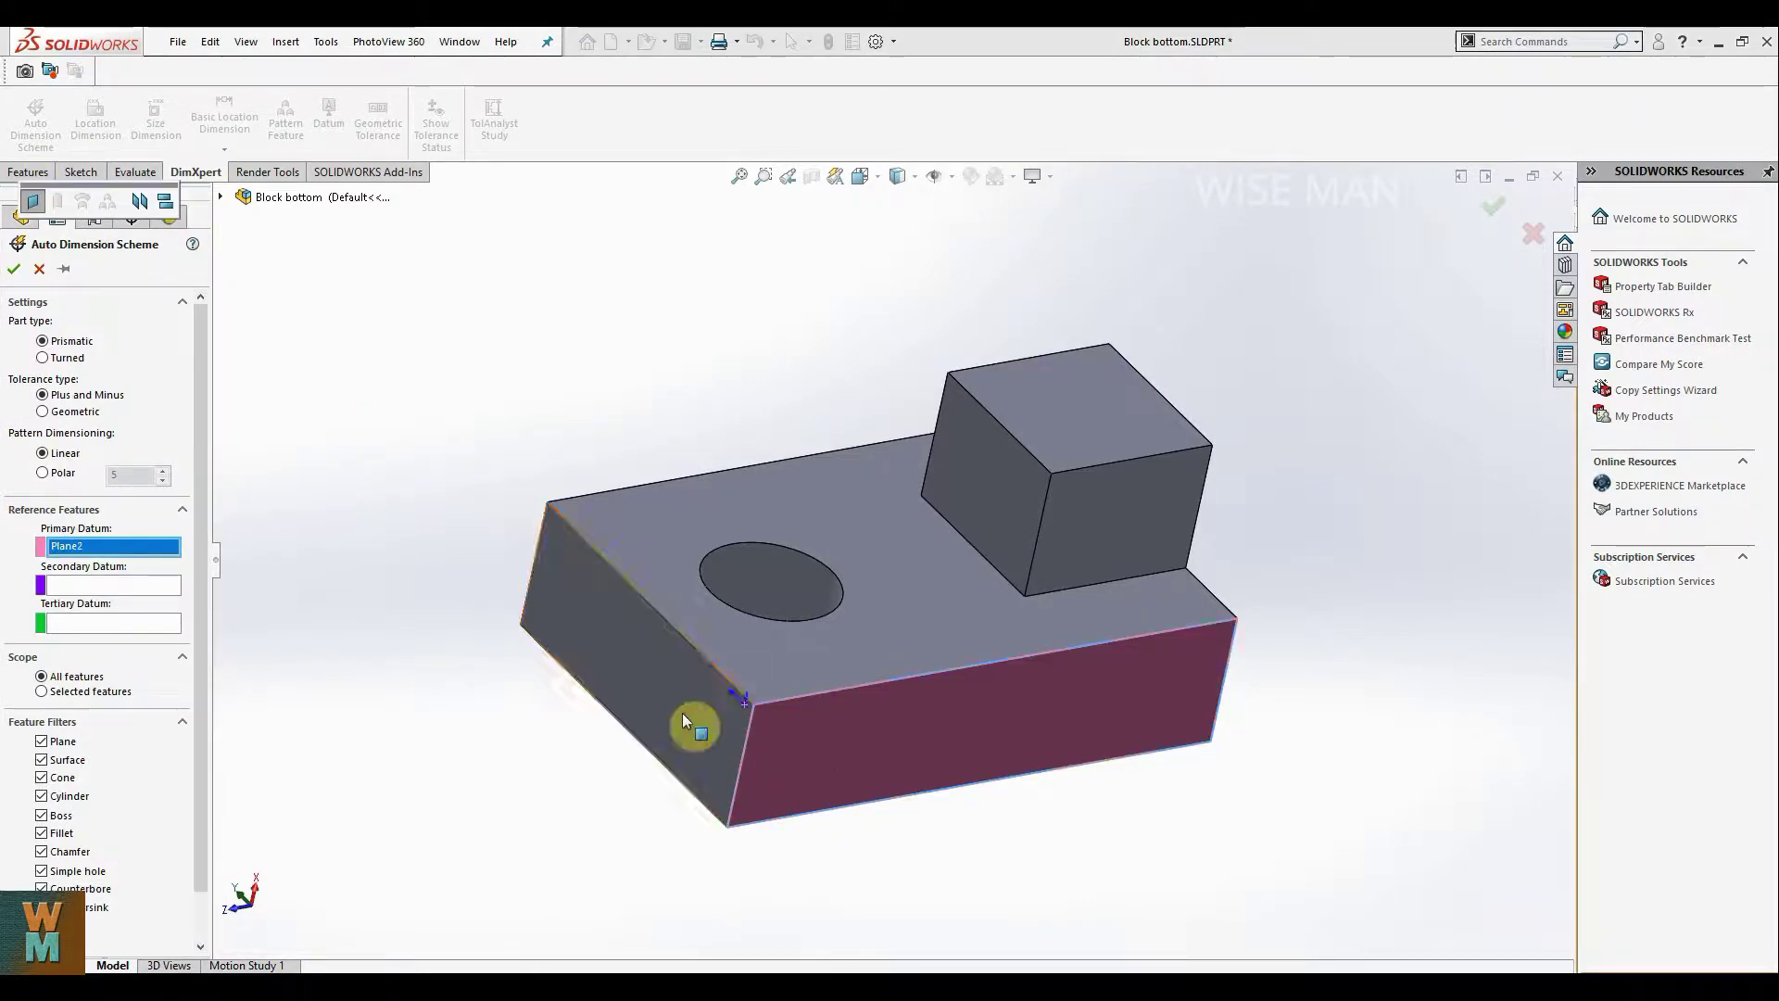
click(658, 731)
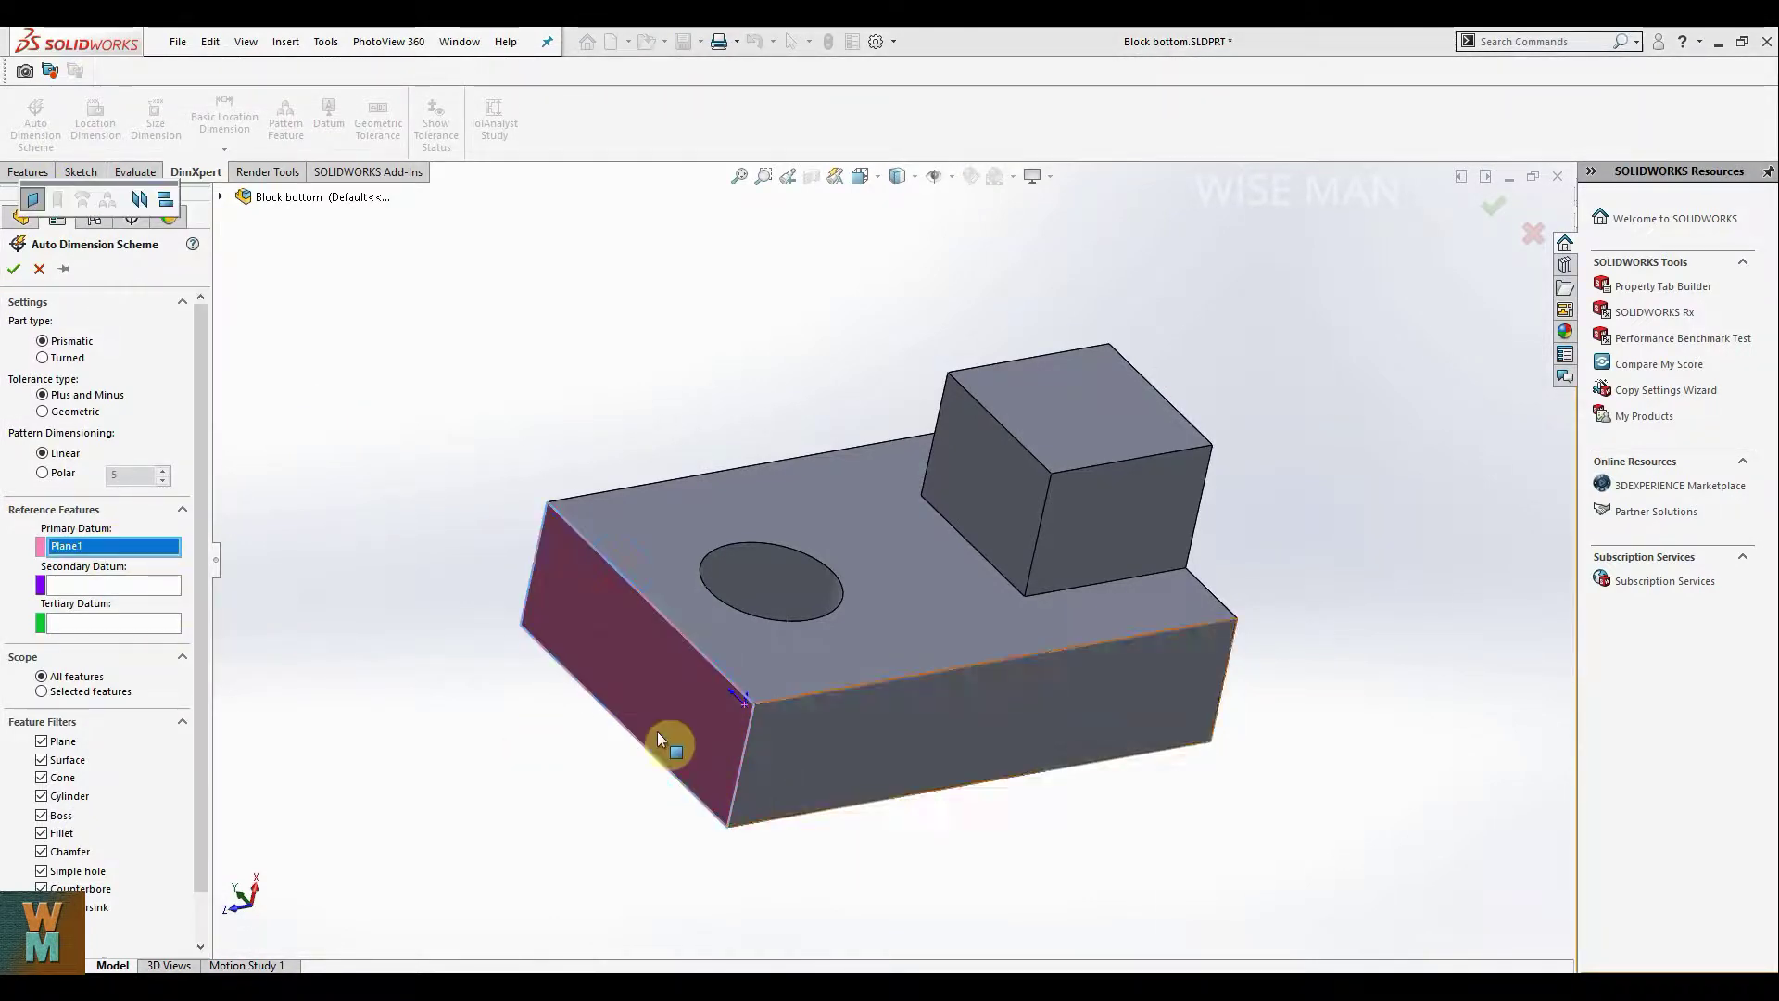
click(85, 589)
Step: Set the front face as secondary and bottom face as tertiary datum, then accept the scheme
click(804, 738)
middle_drag(803, 739, 654, 643)
click(140, 619)
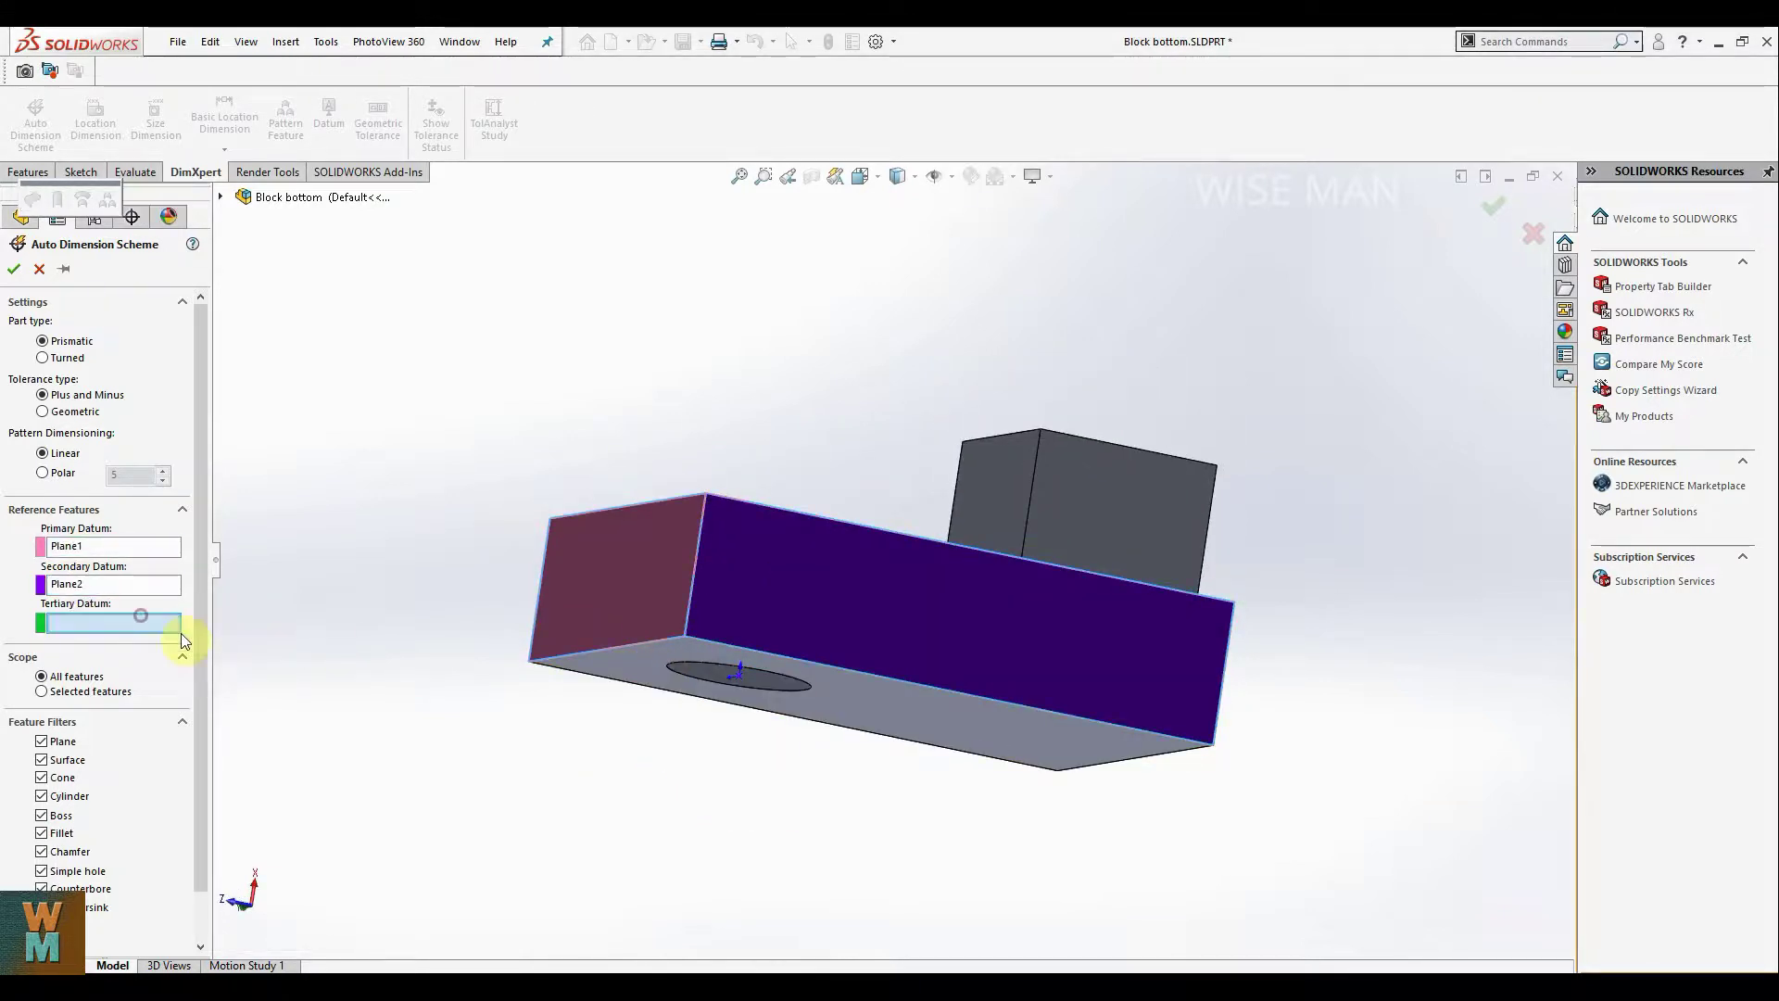
click(640, 670)
middle_drag(679, 554, 262, 445)
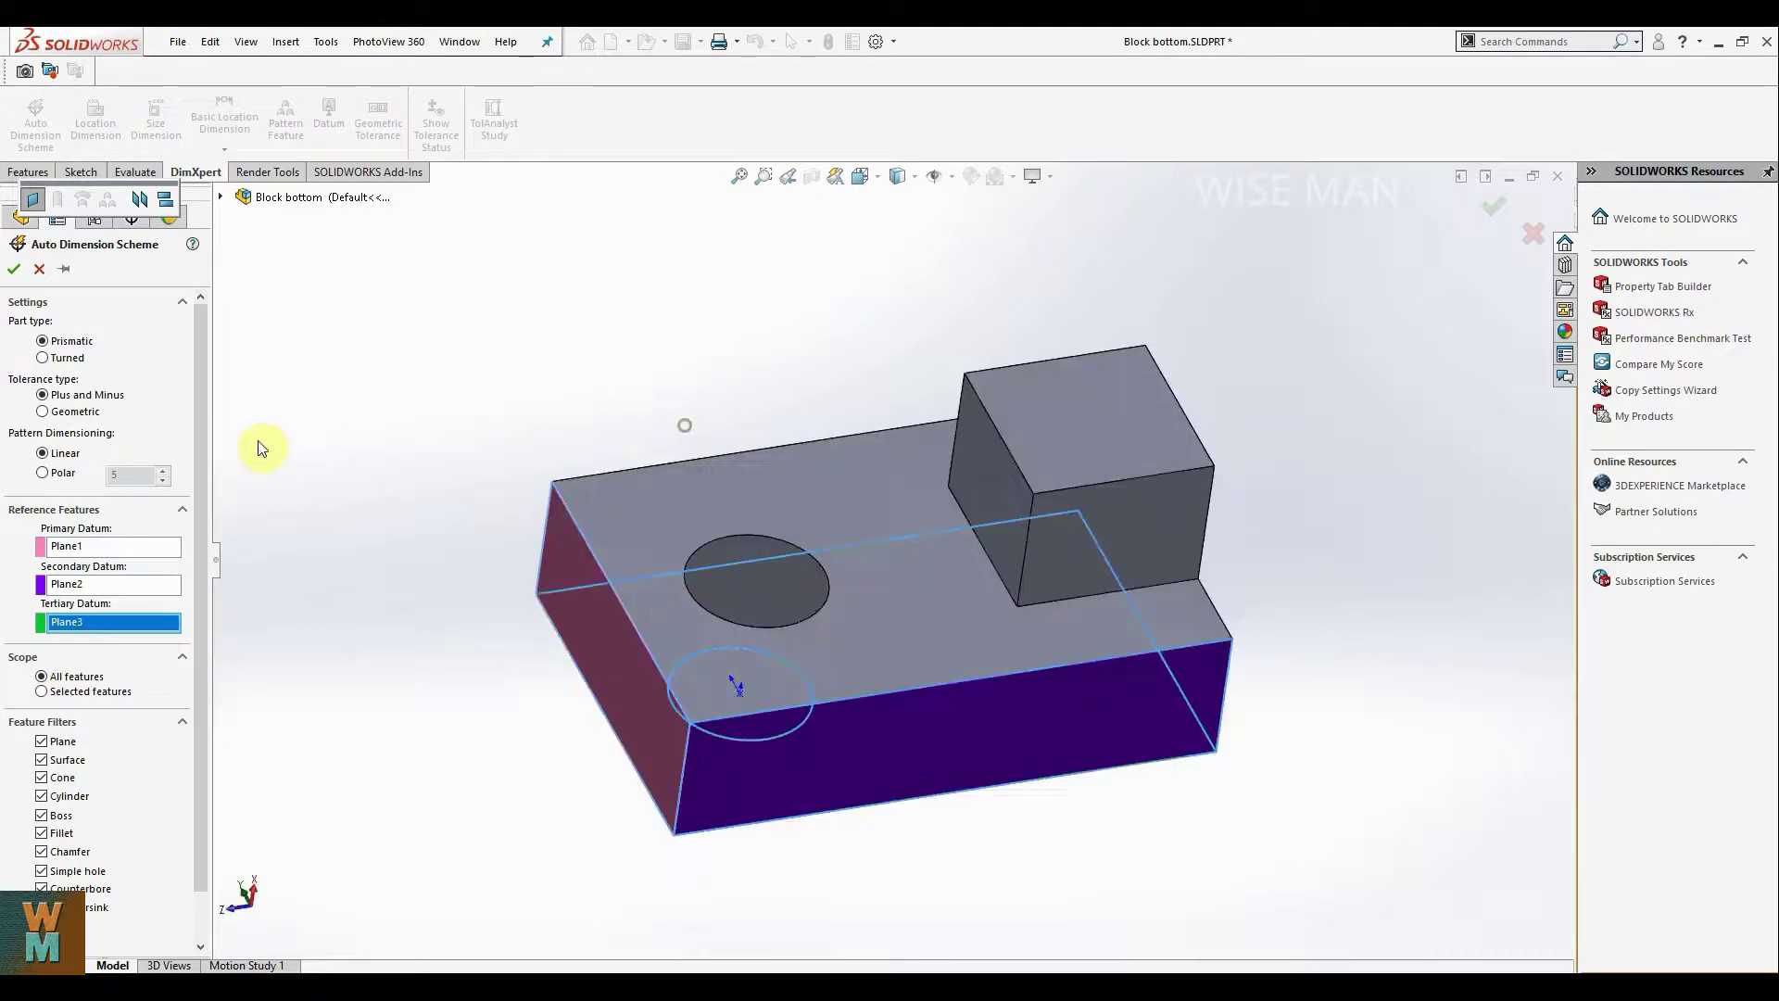
right_click(1174, 715)
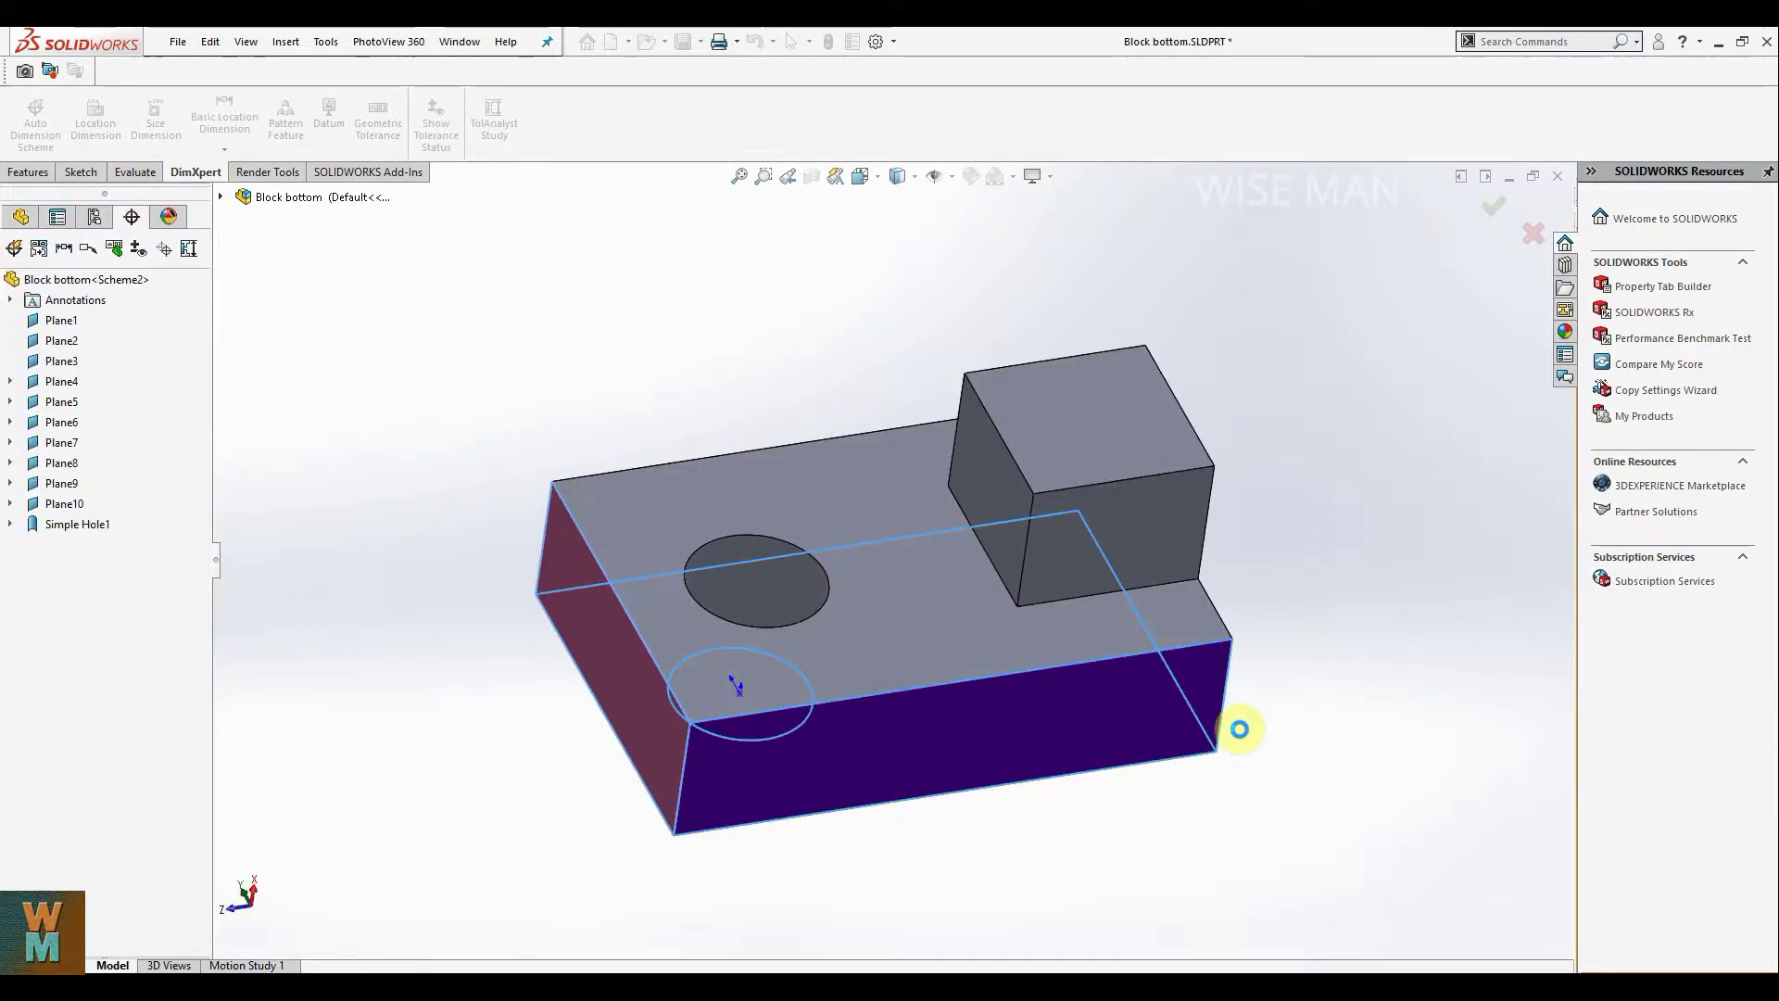
middle_drag(1444, 698, 1476, 724)
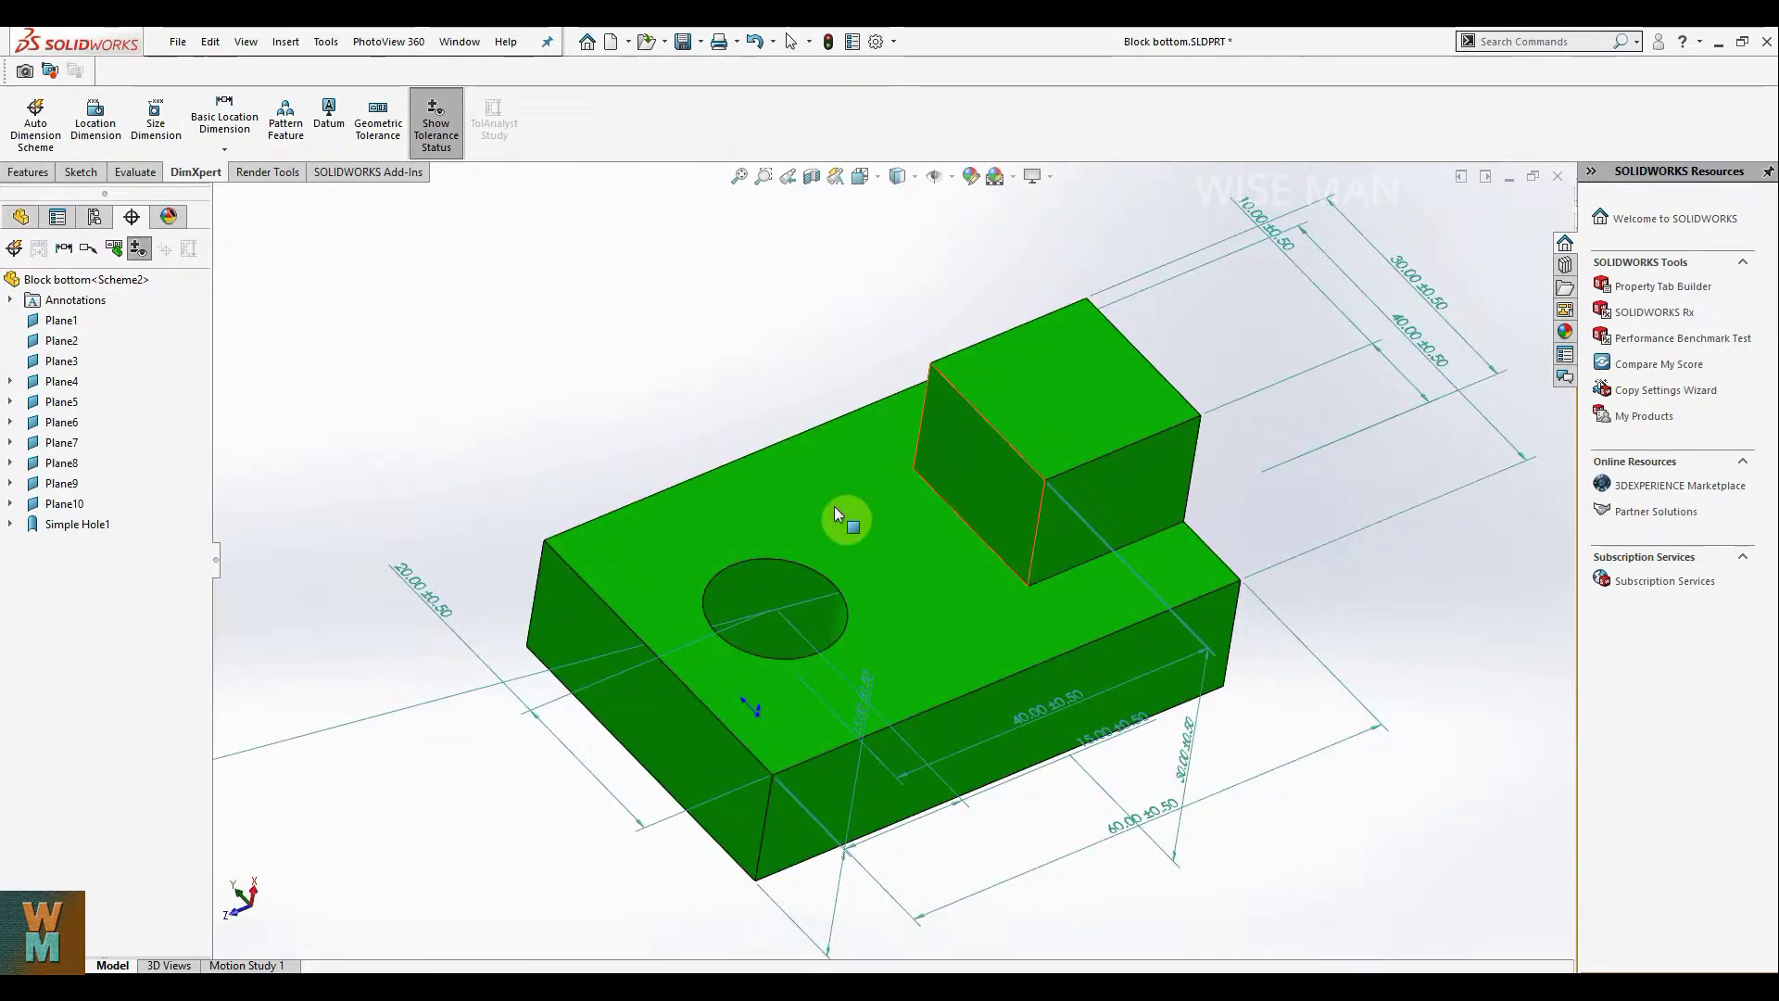
Step: Open block top.SLDPRT and make it the active document
click(174, 42)
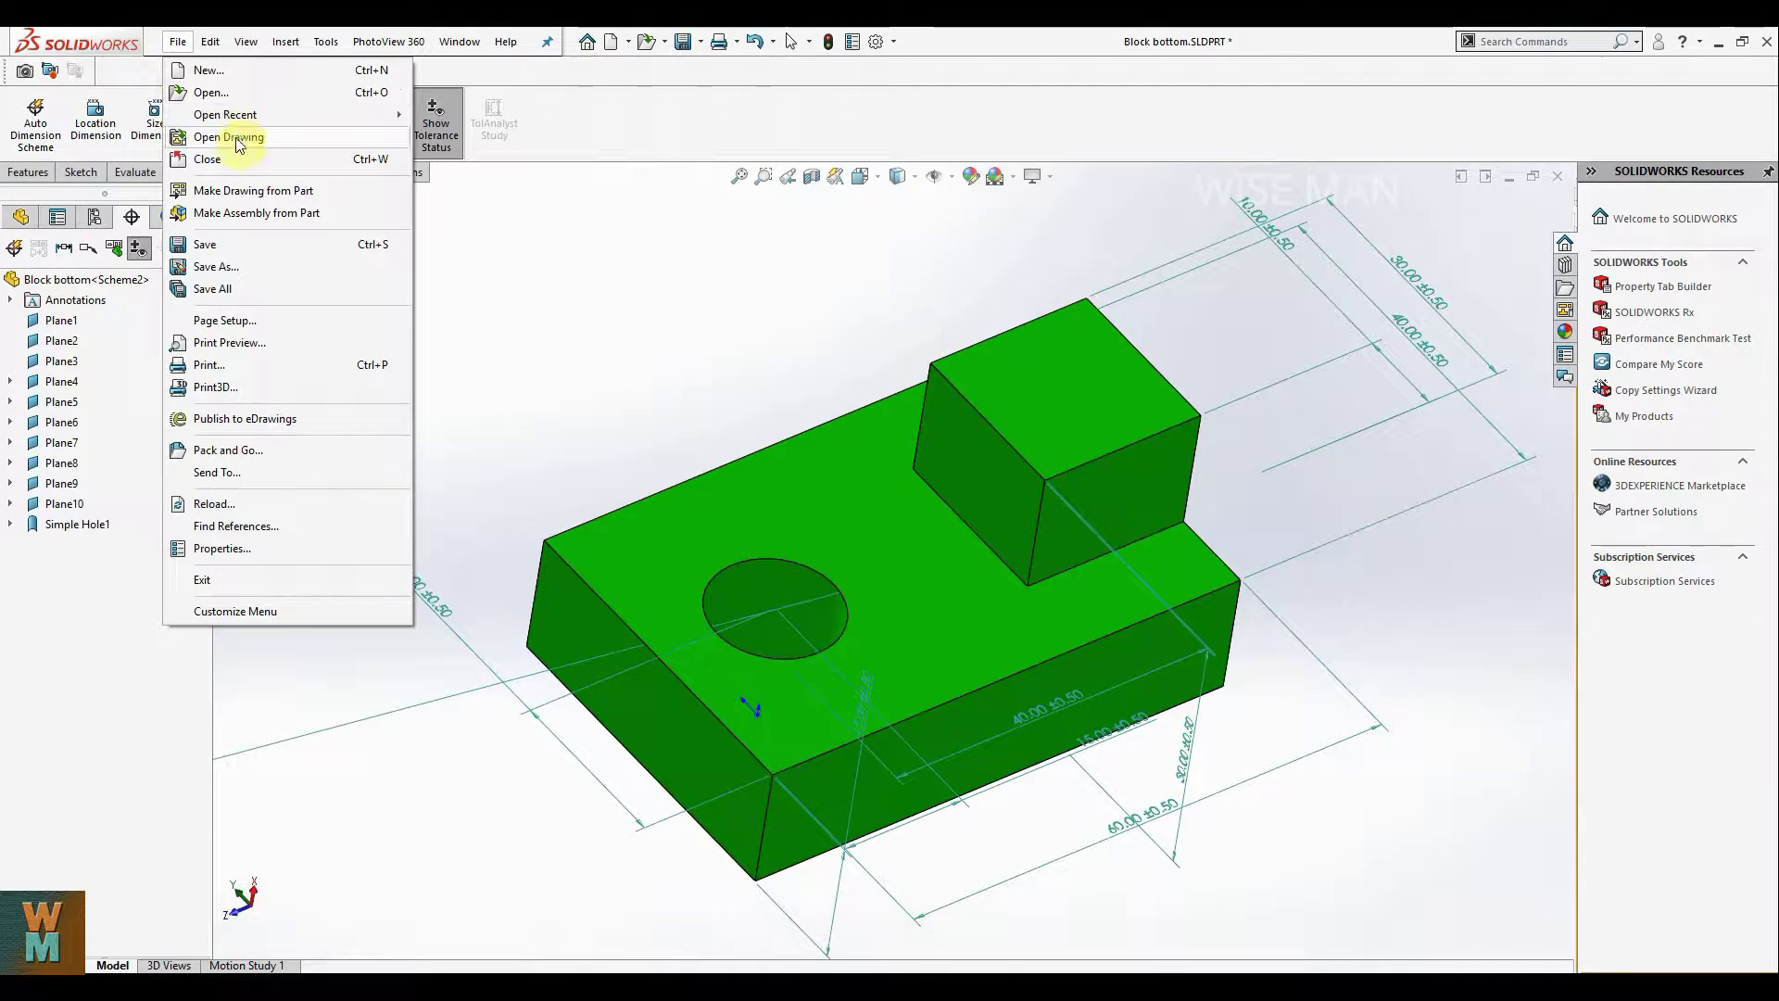
click(268, 93)
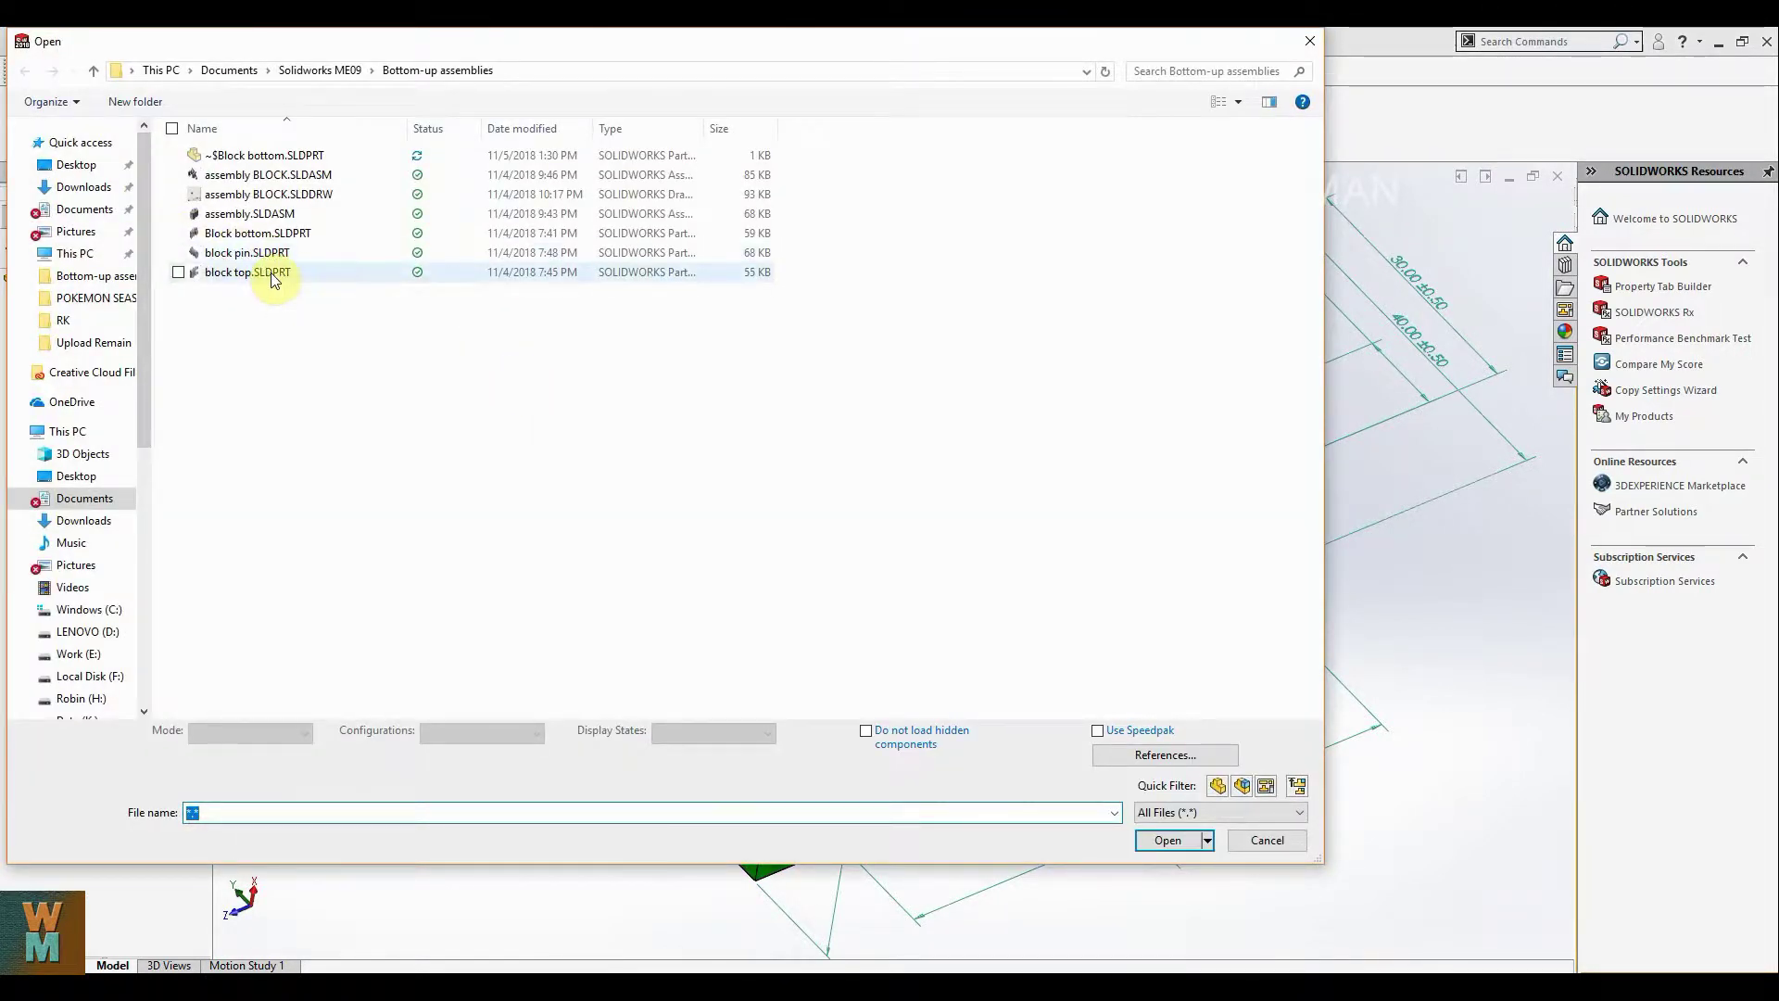
click(272, 278)
click(1166, 839)
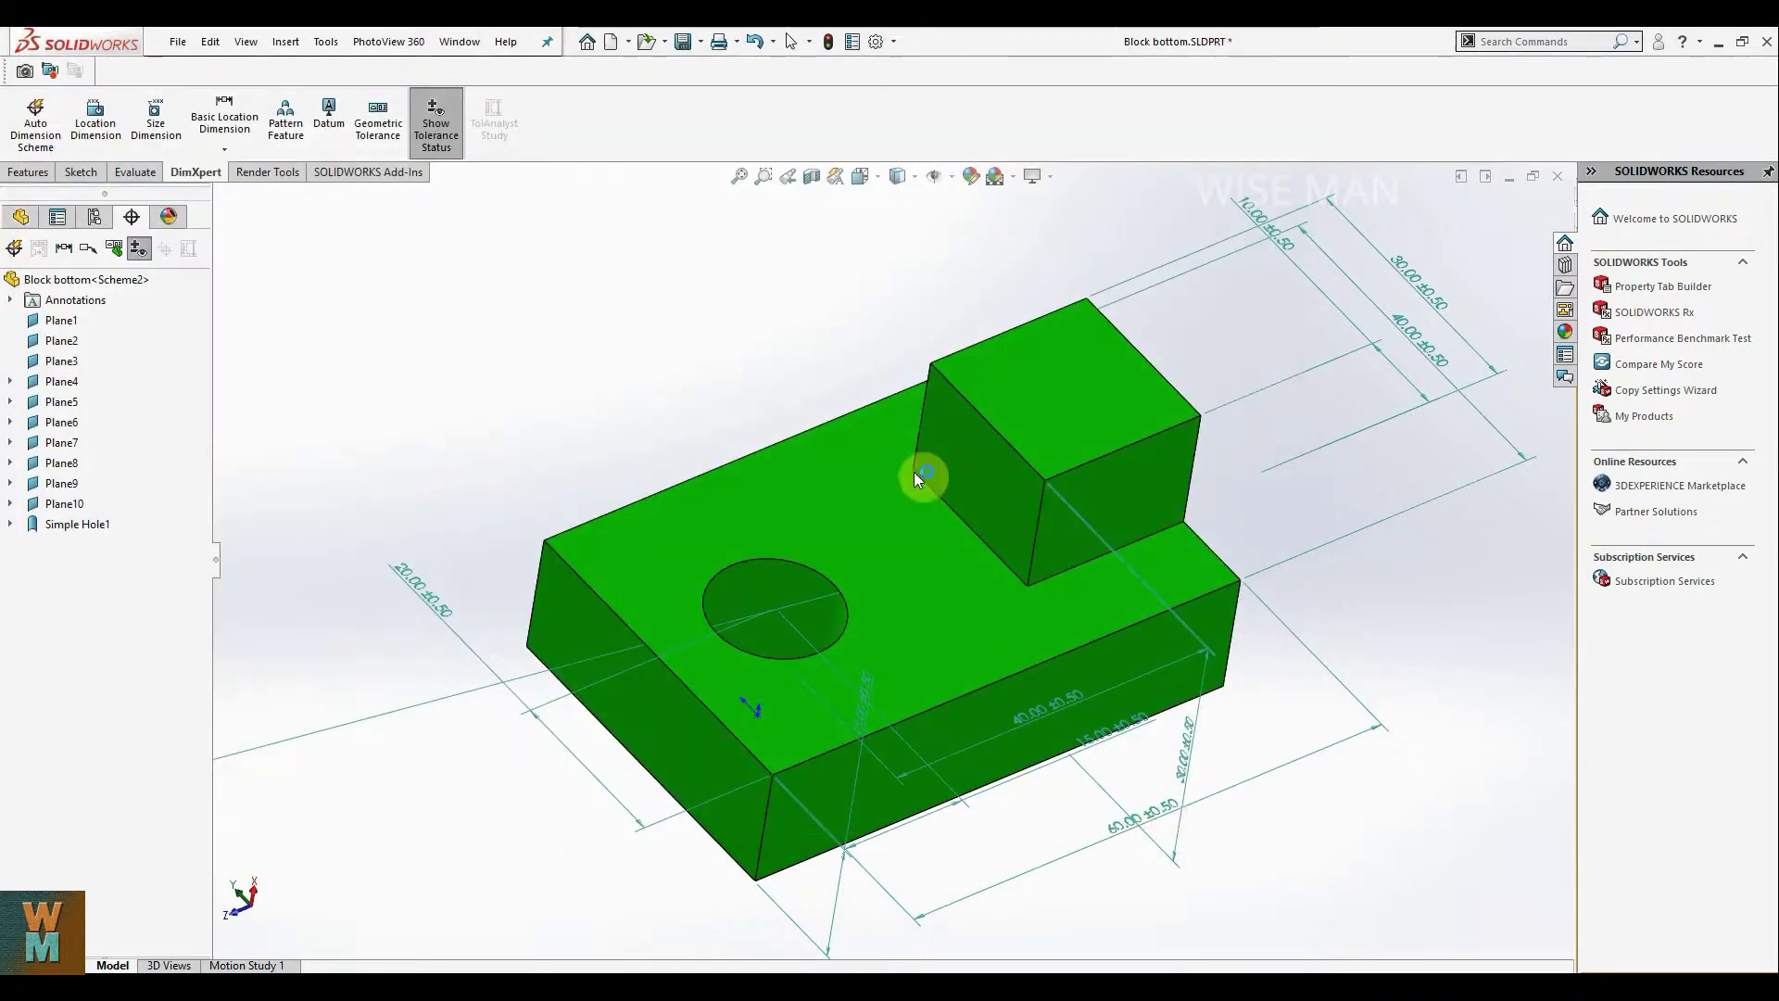
middle_drag(921, 584, 1131, 589)
click(628, 904)
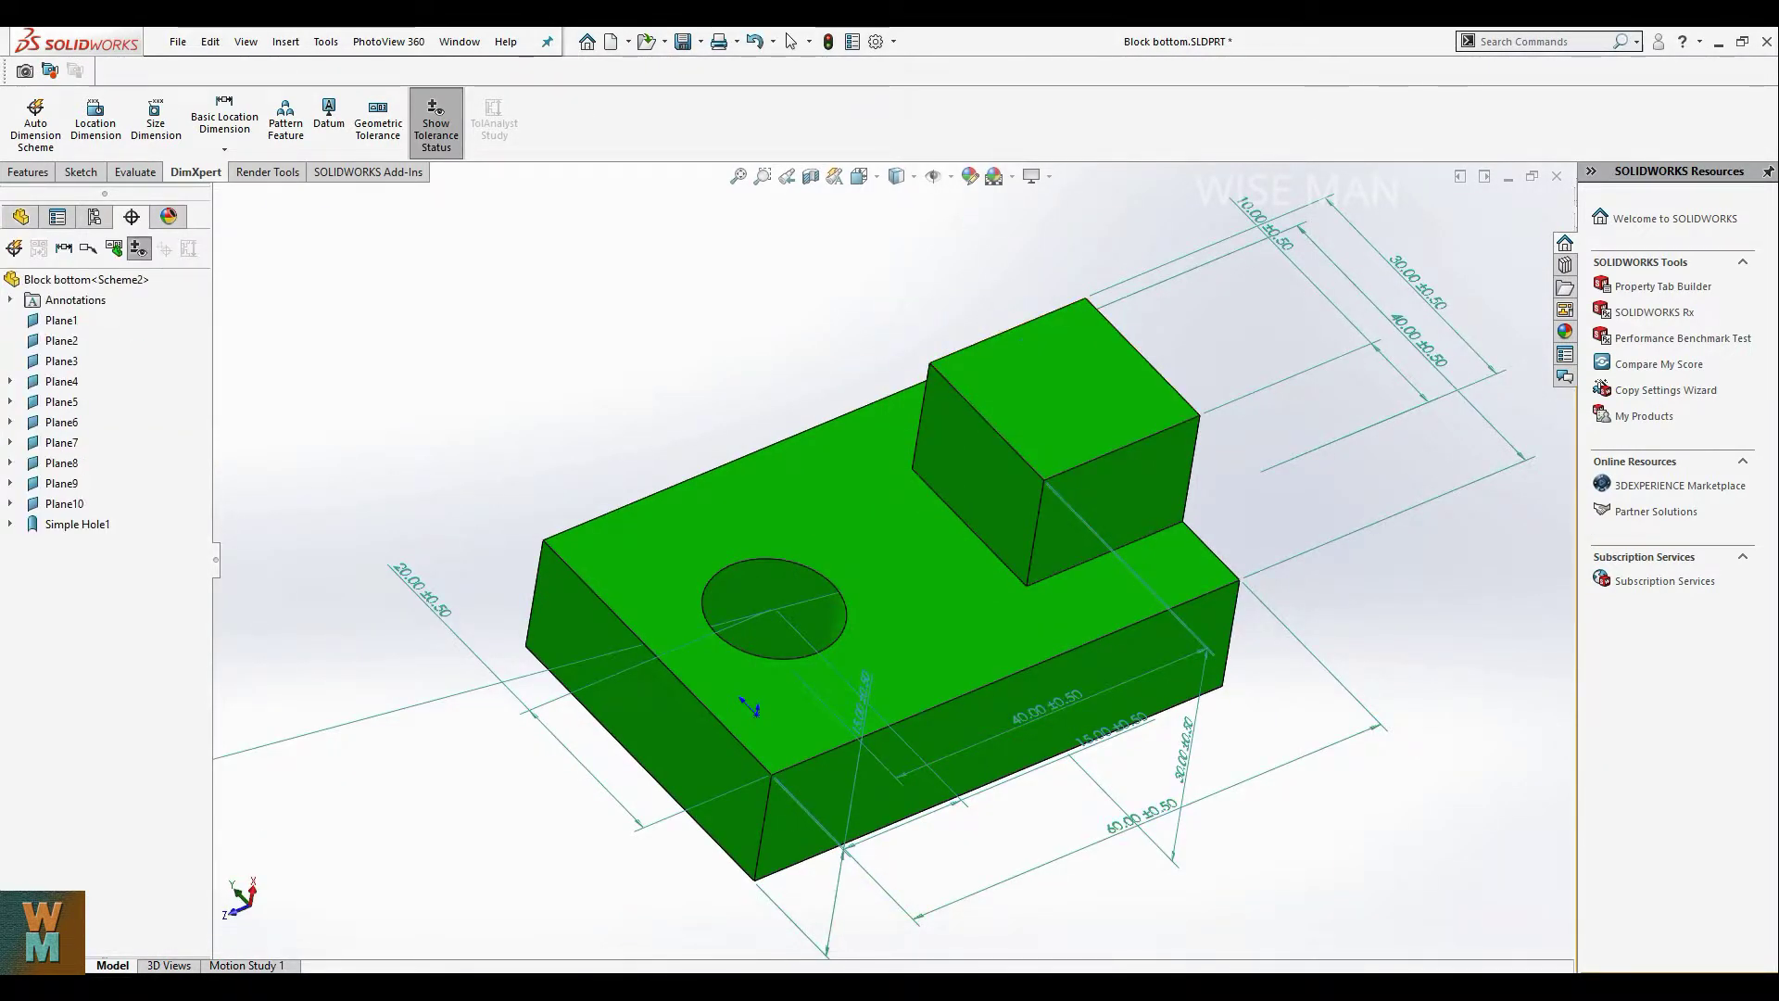
click(844, 945)
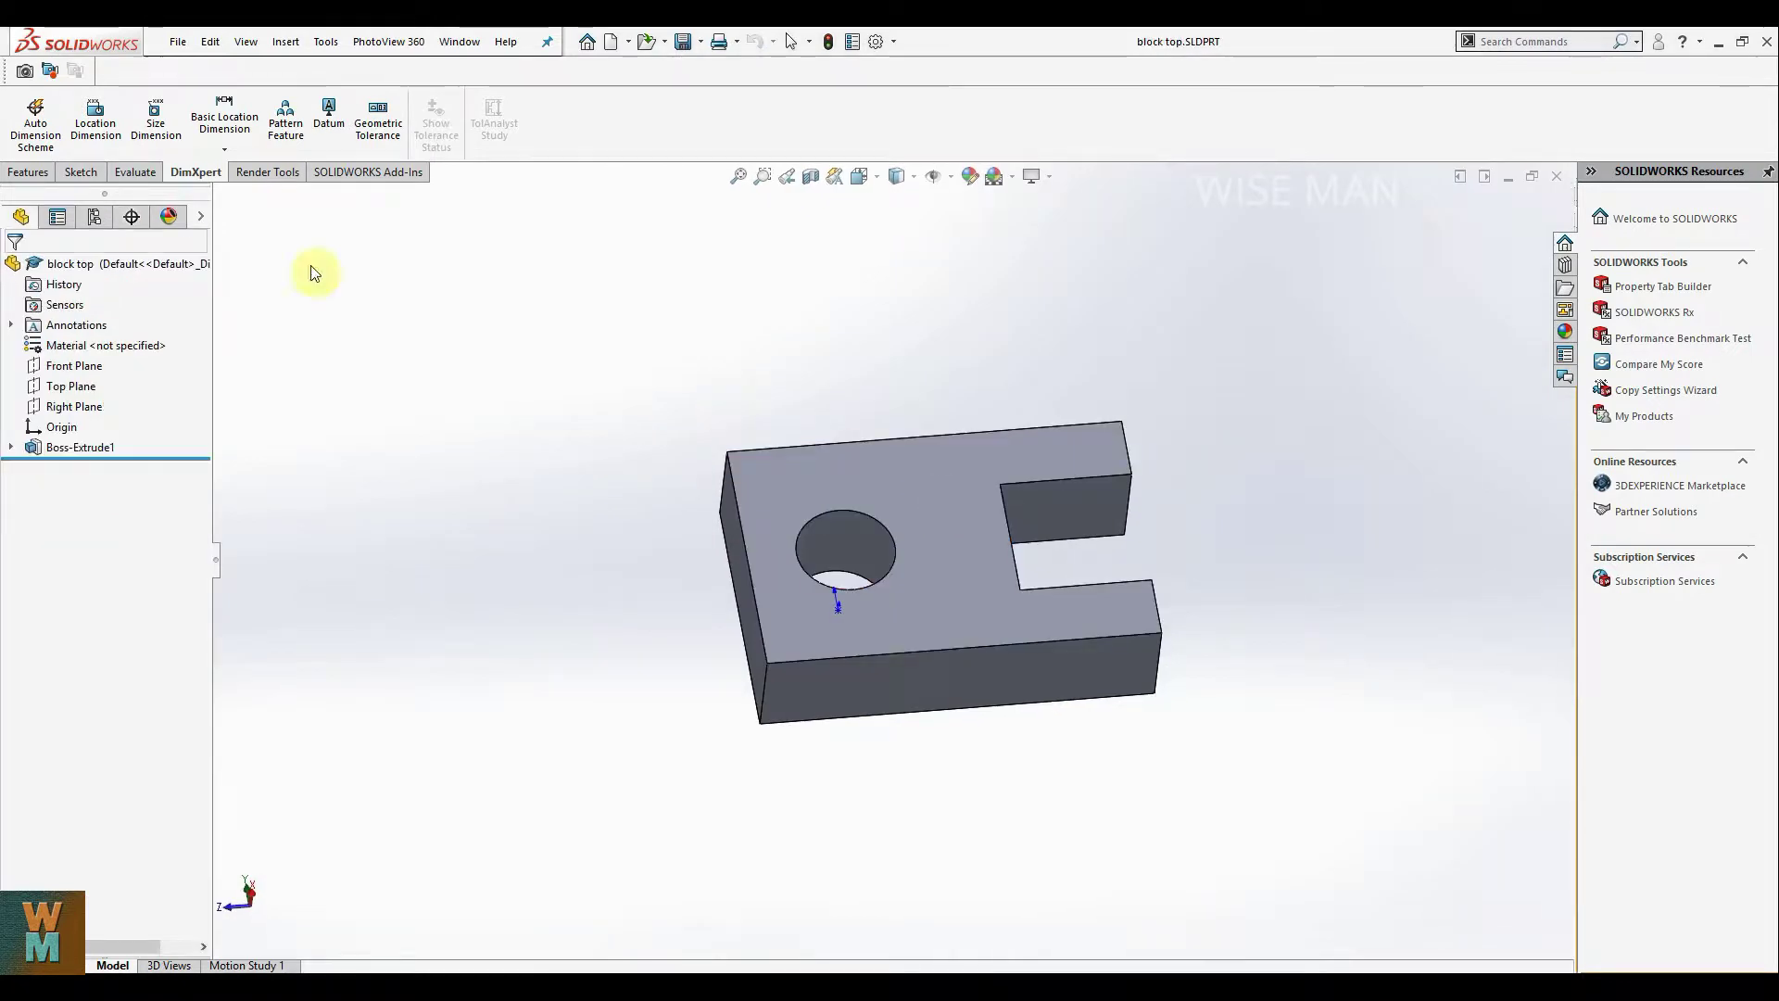
Step: Run Auto Dimension Scheme on block top with side, front and bottom faces as datums
click(36, 116)
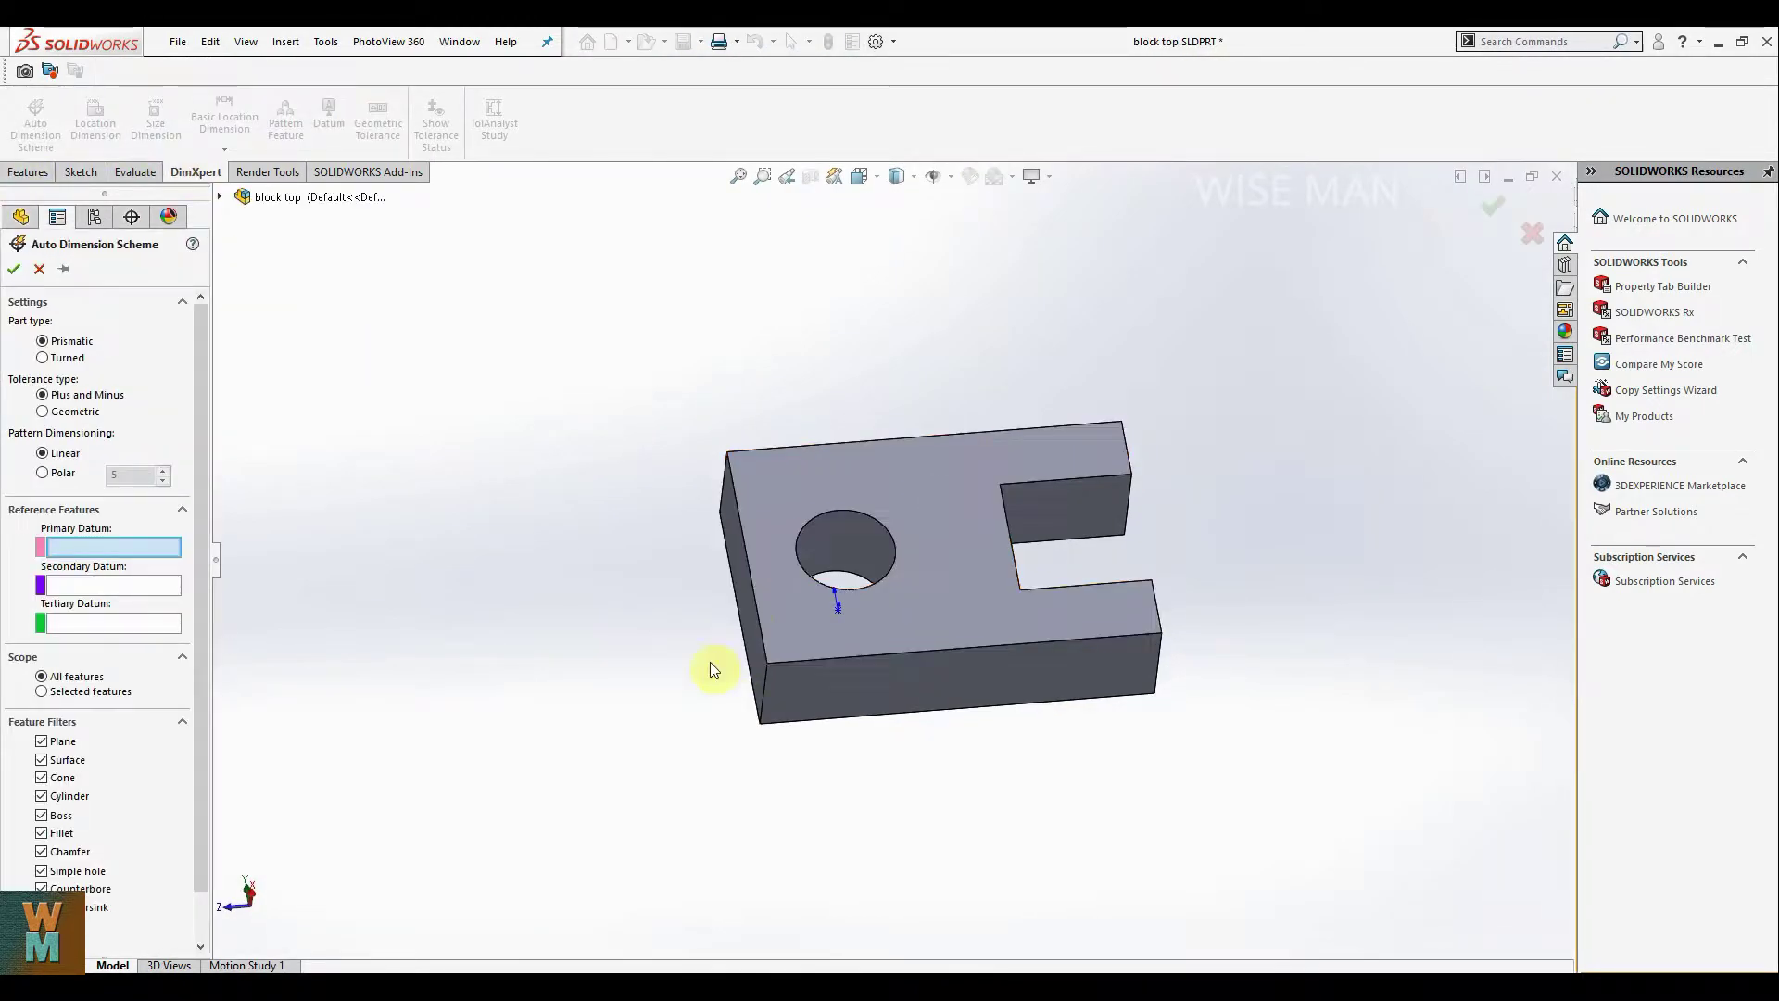
middle_drag(547, 604, 577, 578)
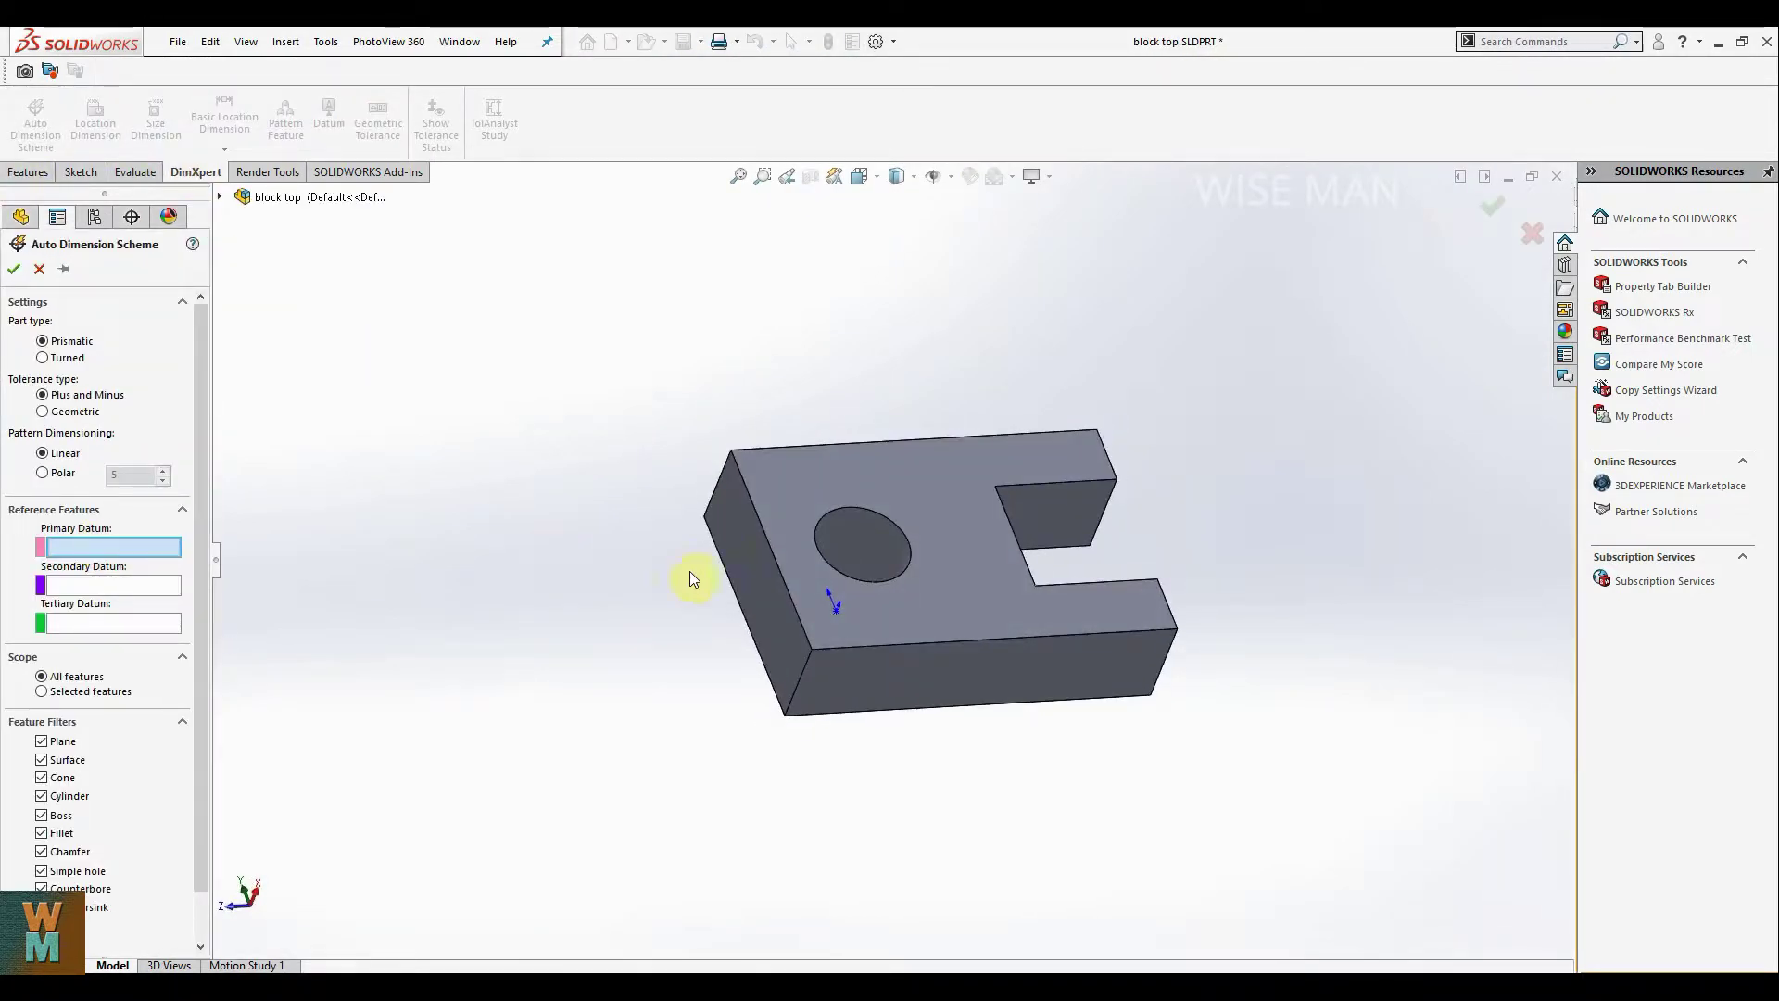
click(770, 603)
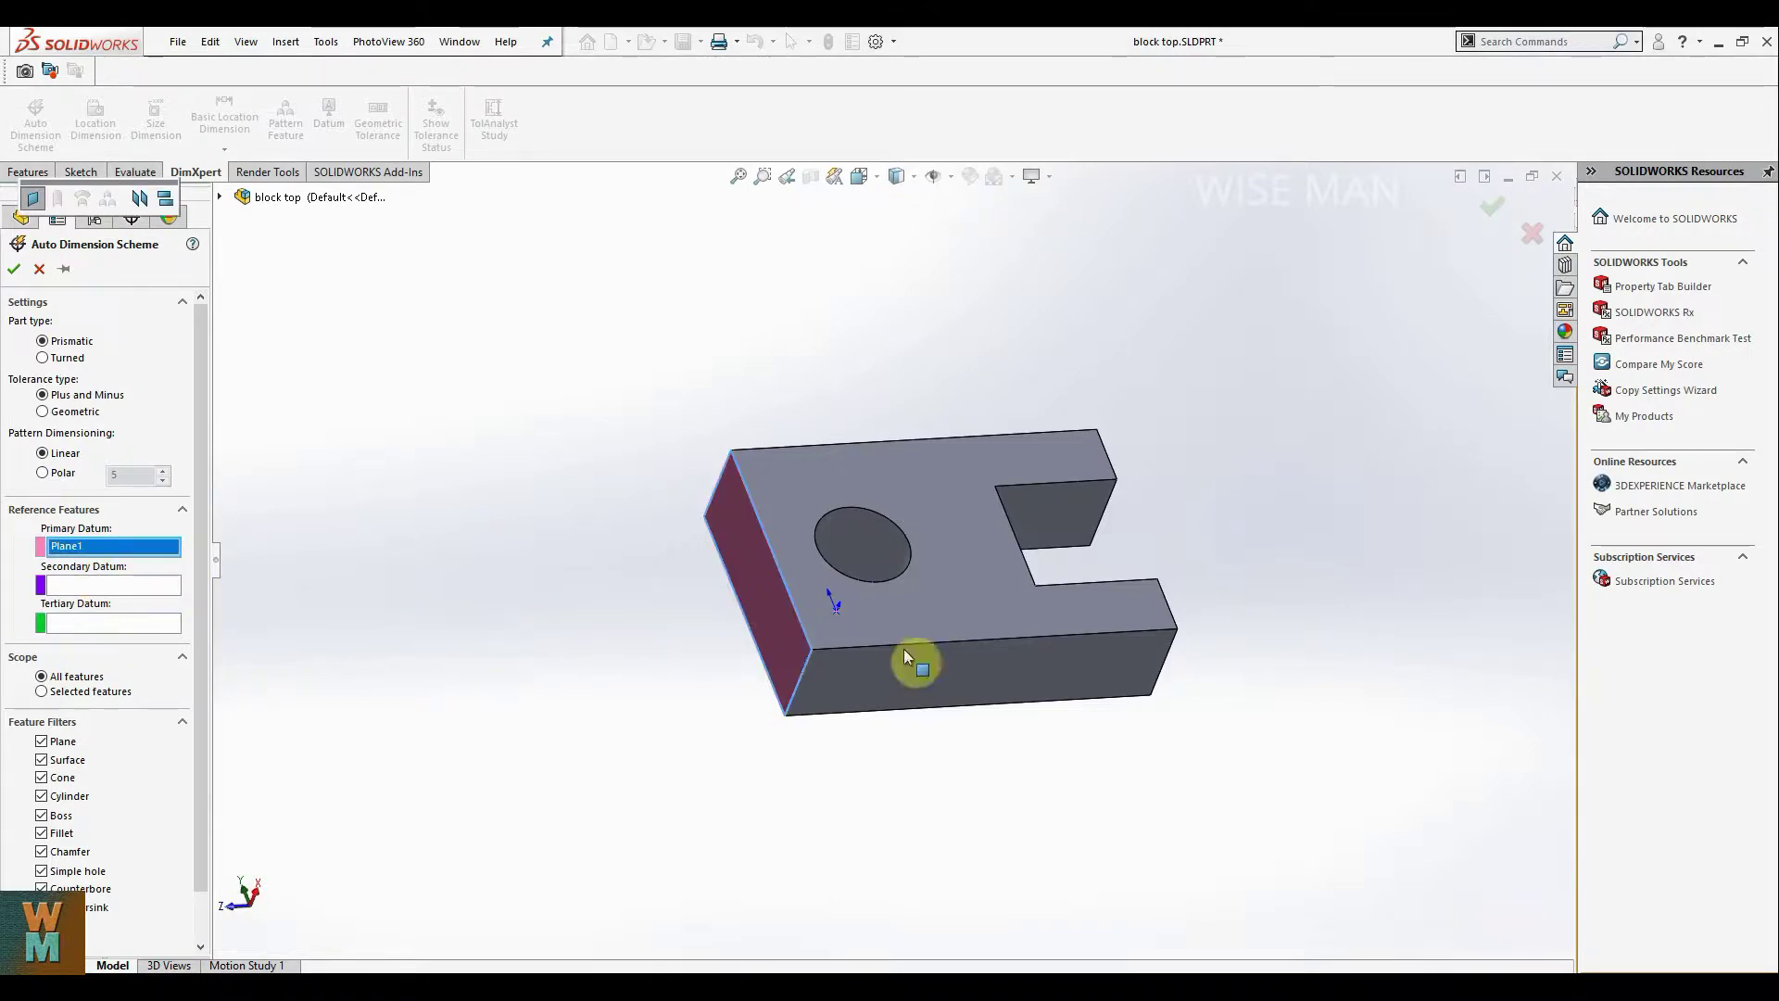
click(143, 584)
click(848, 666)
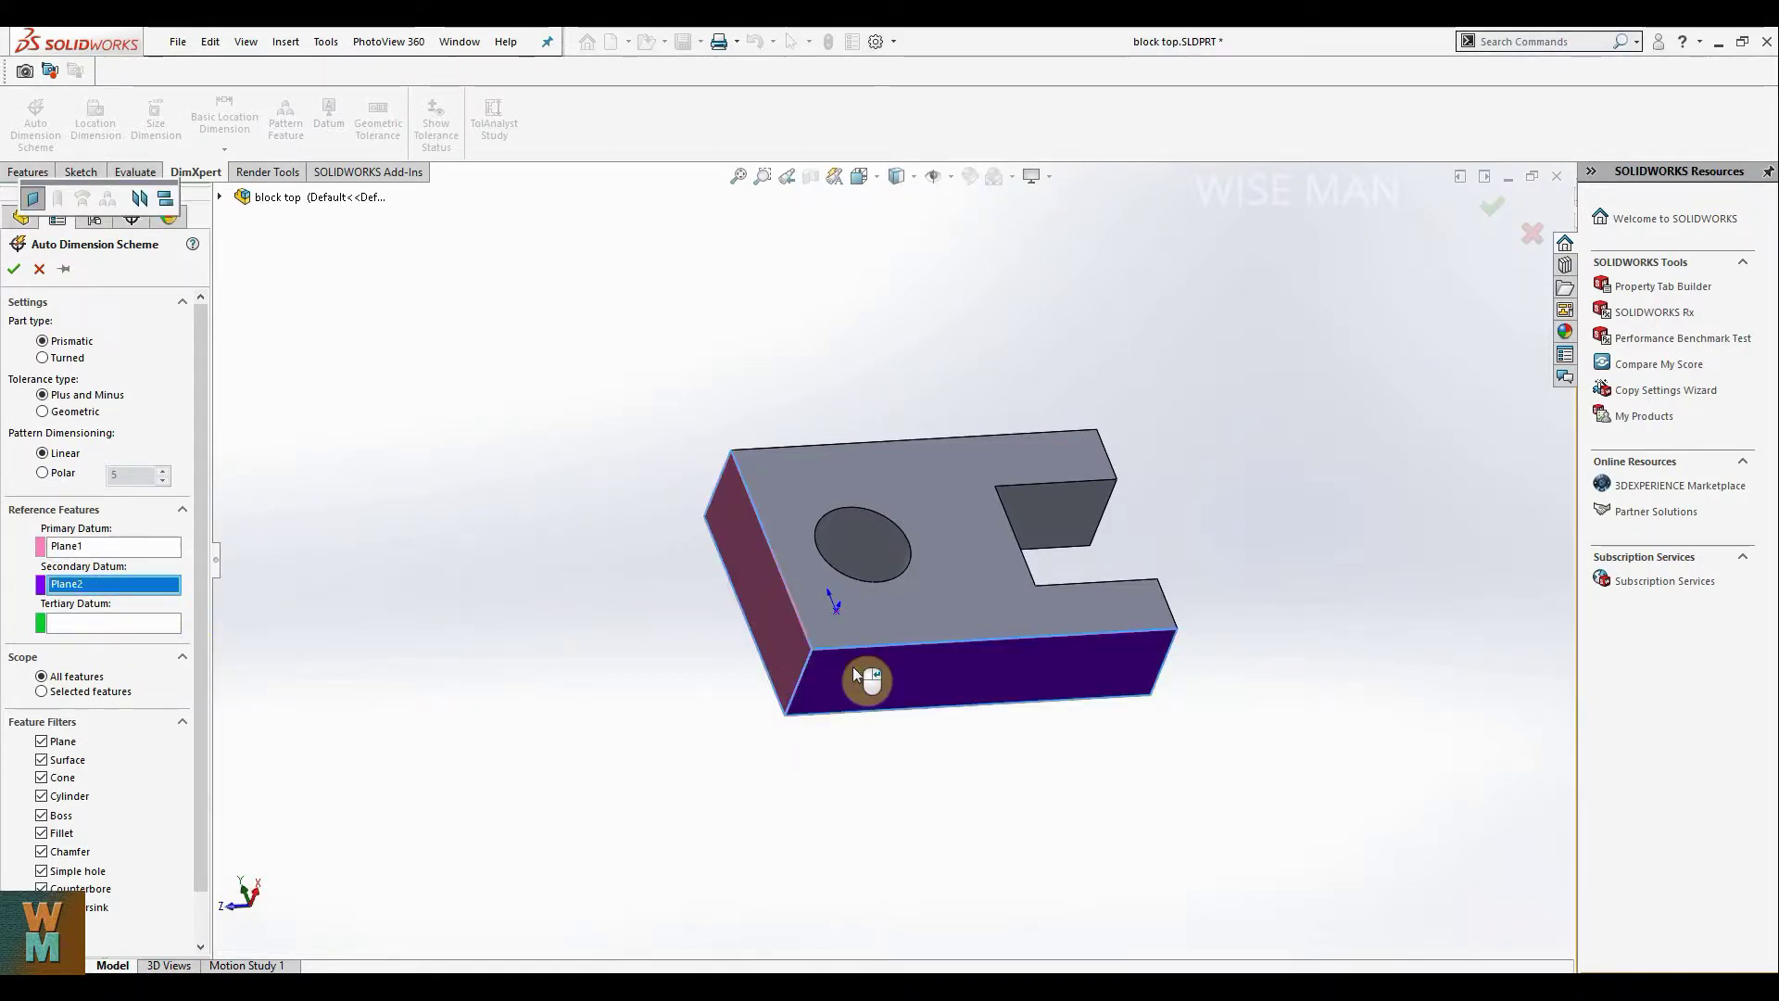
click(113, 623)
middle_drag(641, 741, 830, 549)
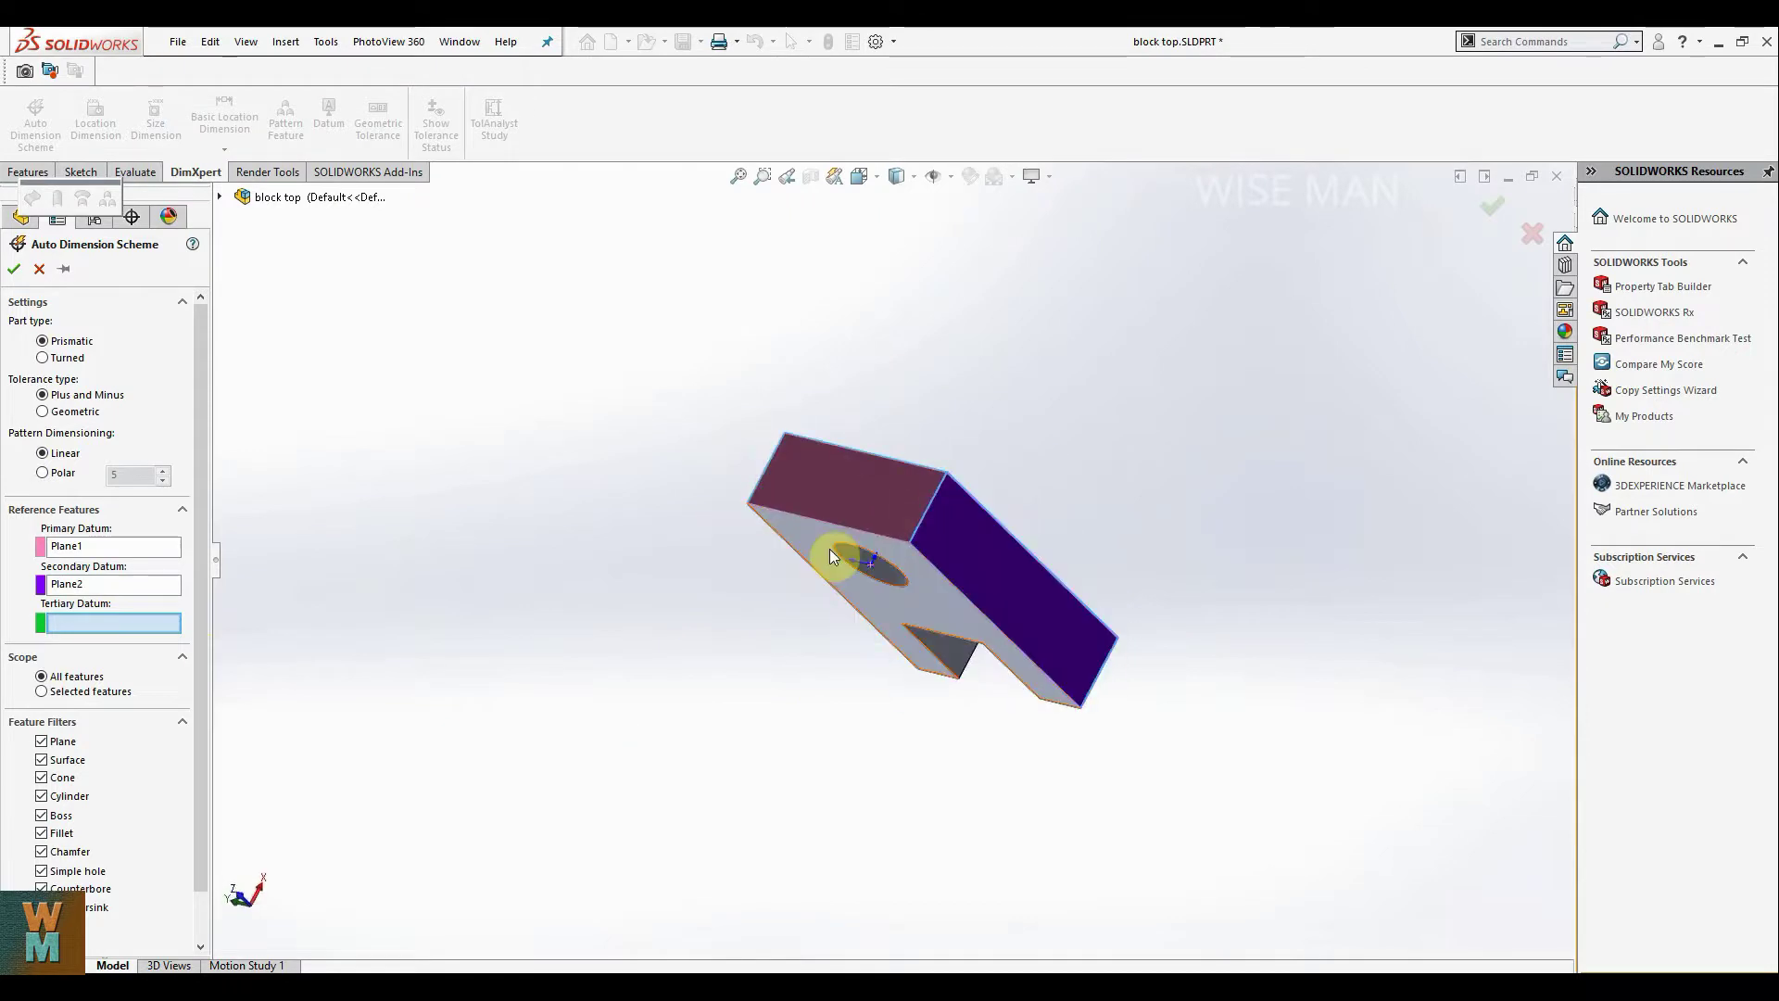
click(804, 543)
middle_drag(889, 467, 853, 497)
click(13, 269)
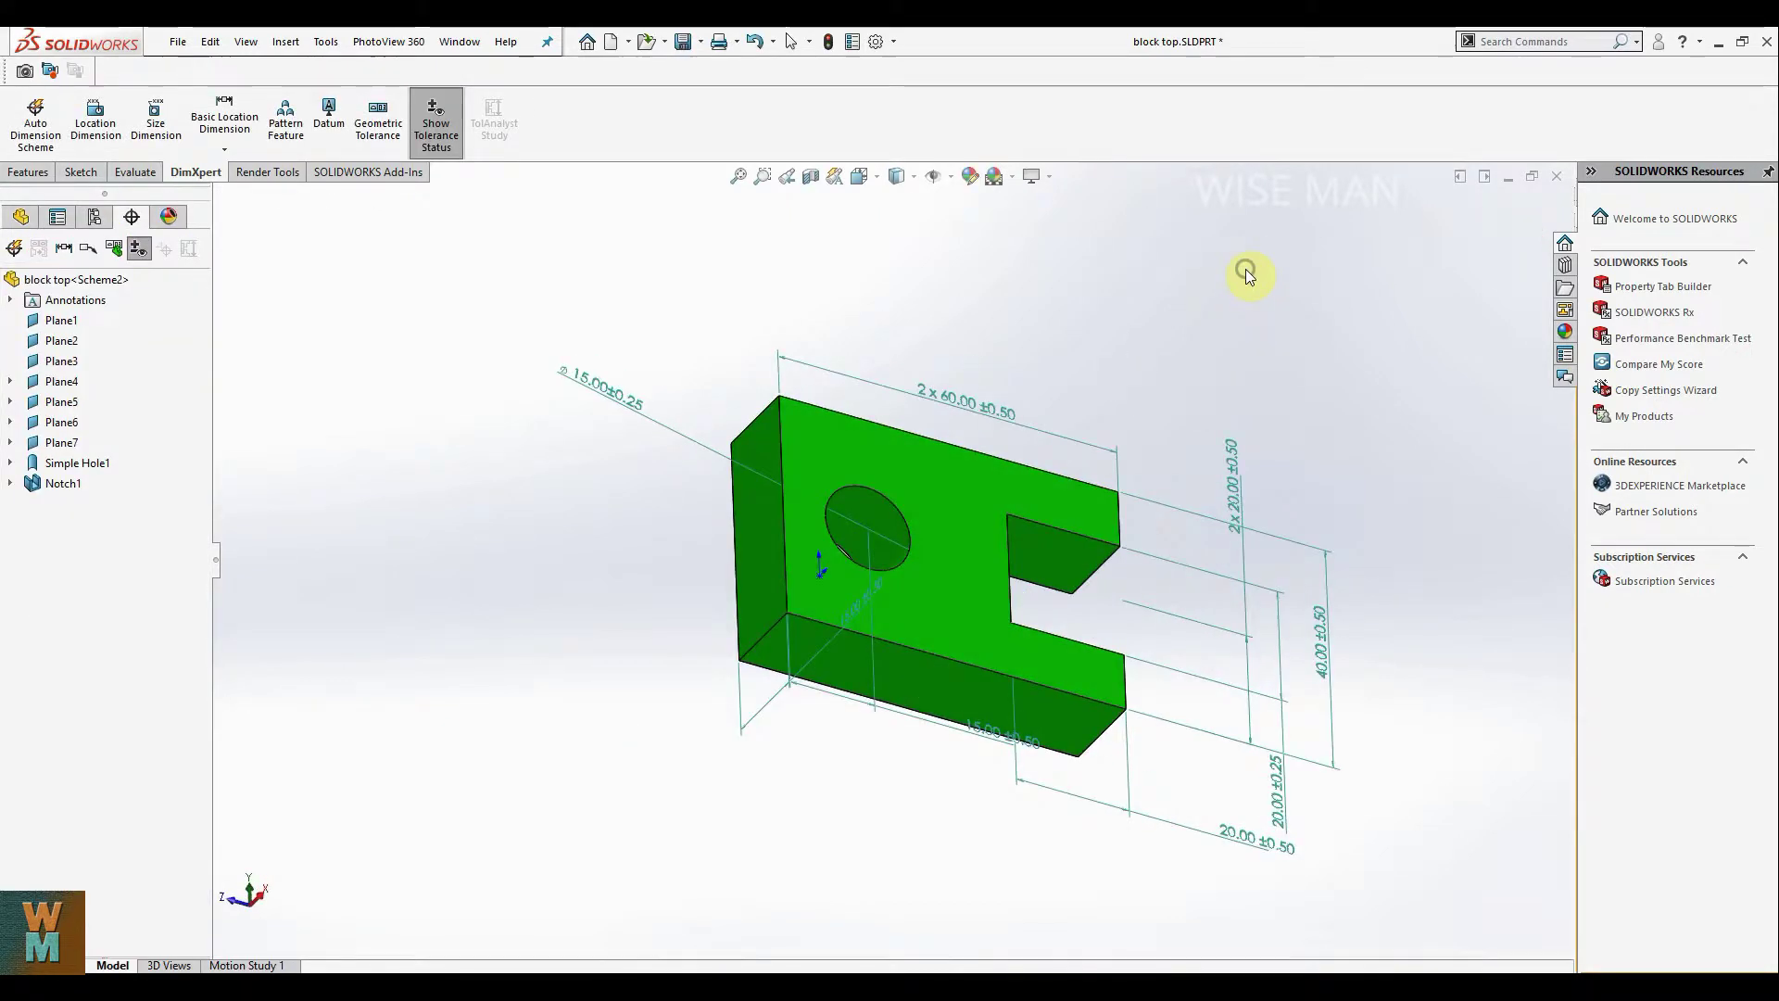
Step: Orbit block top to a near top-down view showing 2 x 60.00 ±0.50 and Ø15.00 ±0.25
middle_drag(1410, 465, 1357, 491)
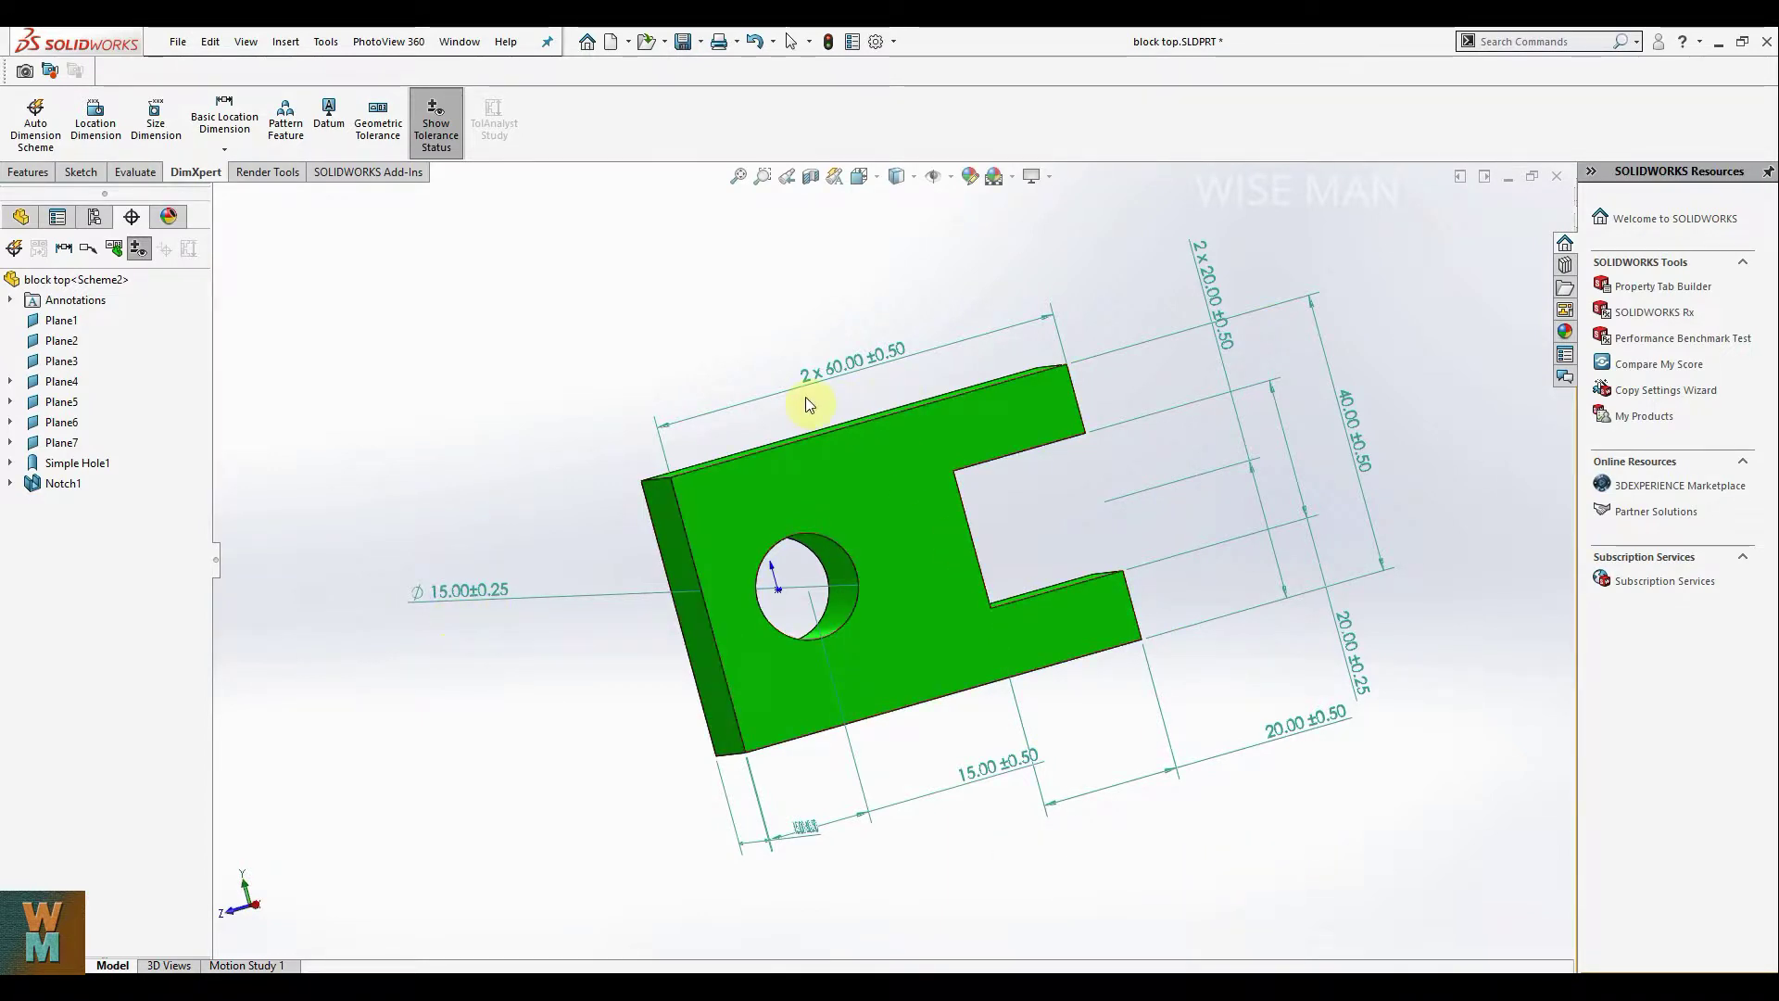
middle_drag(1359, 899, 1400, 801)
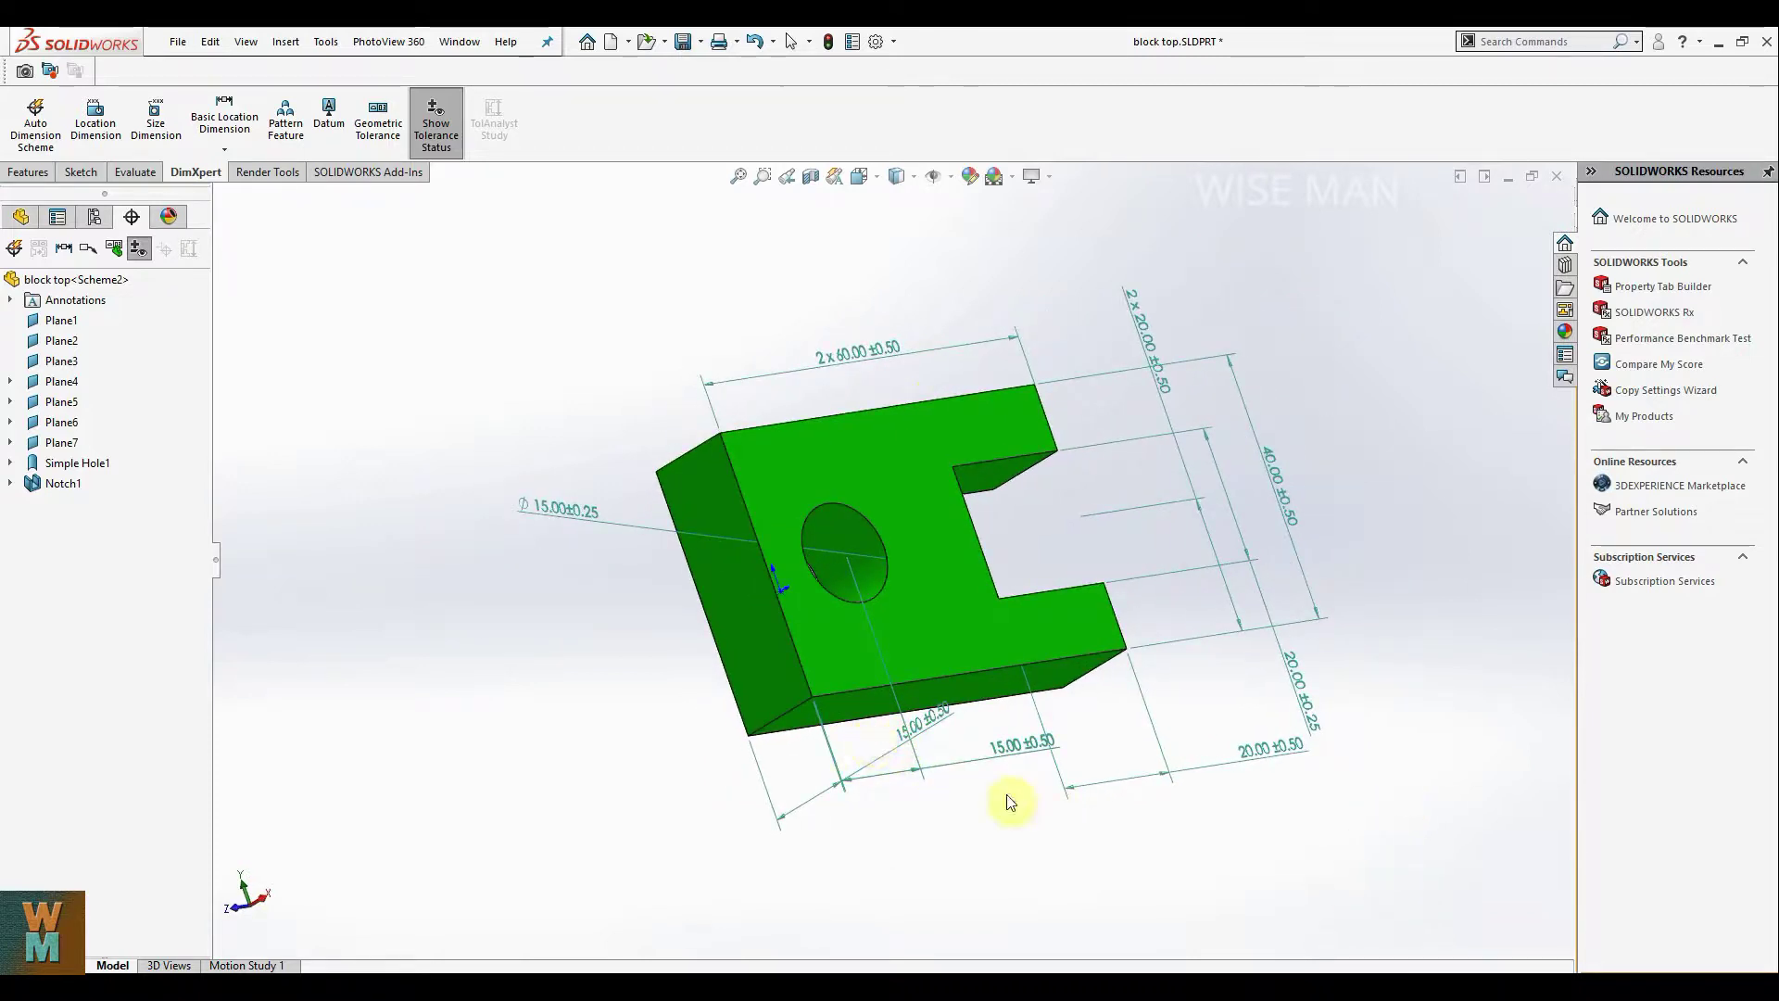
middle_drag(1254, 825, 967, 798)
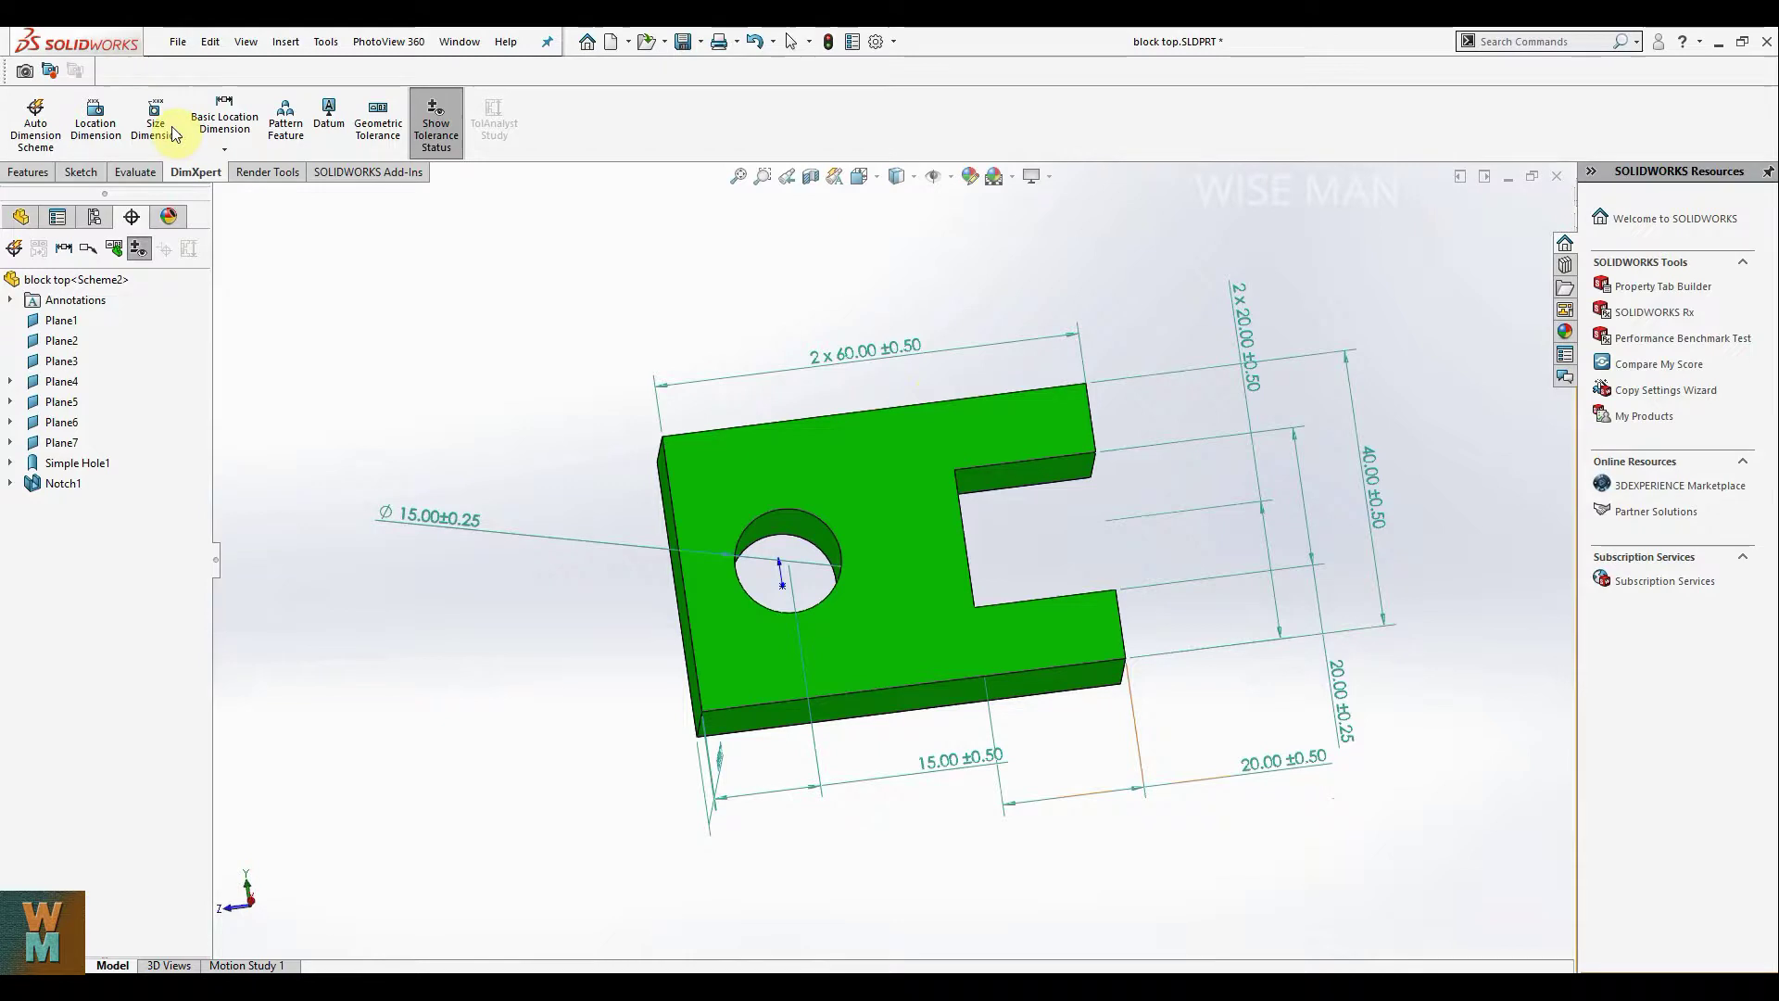
click(177, 41)
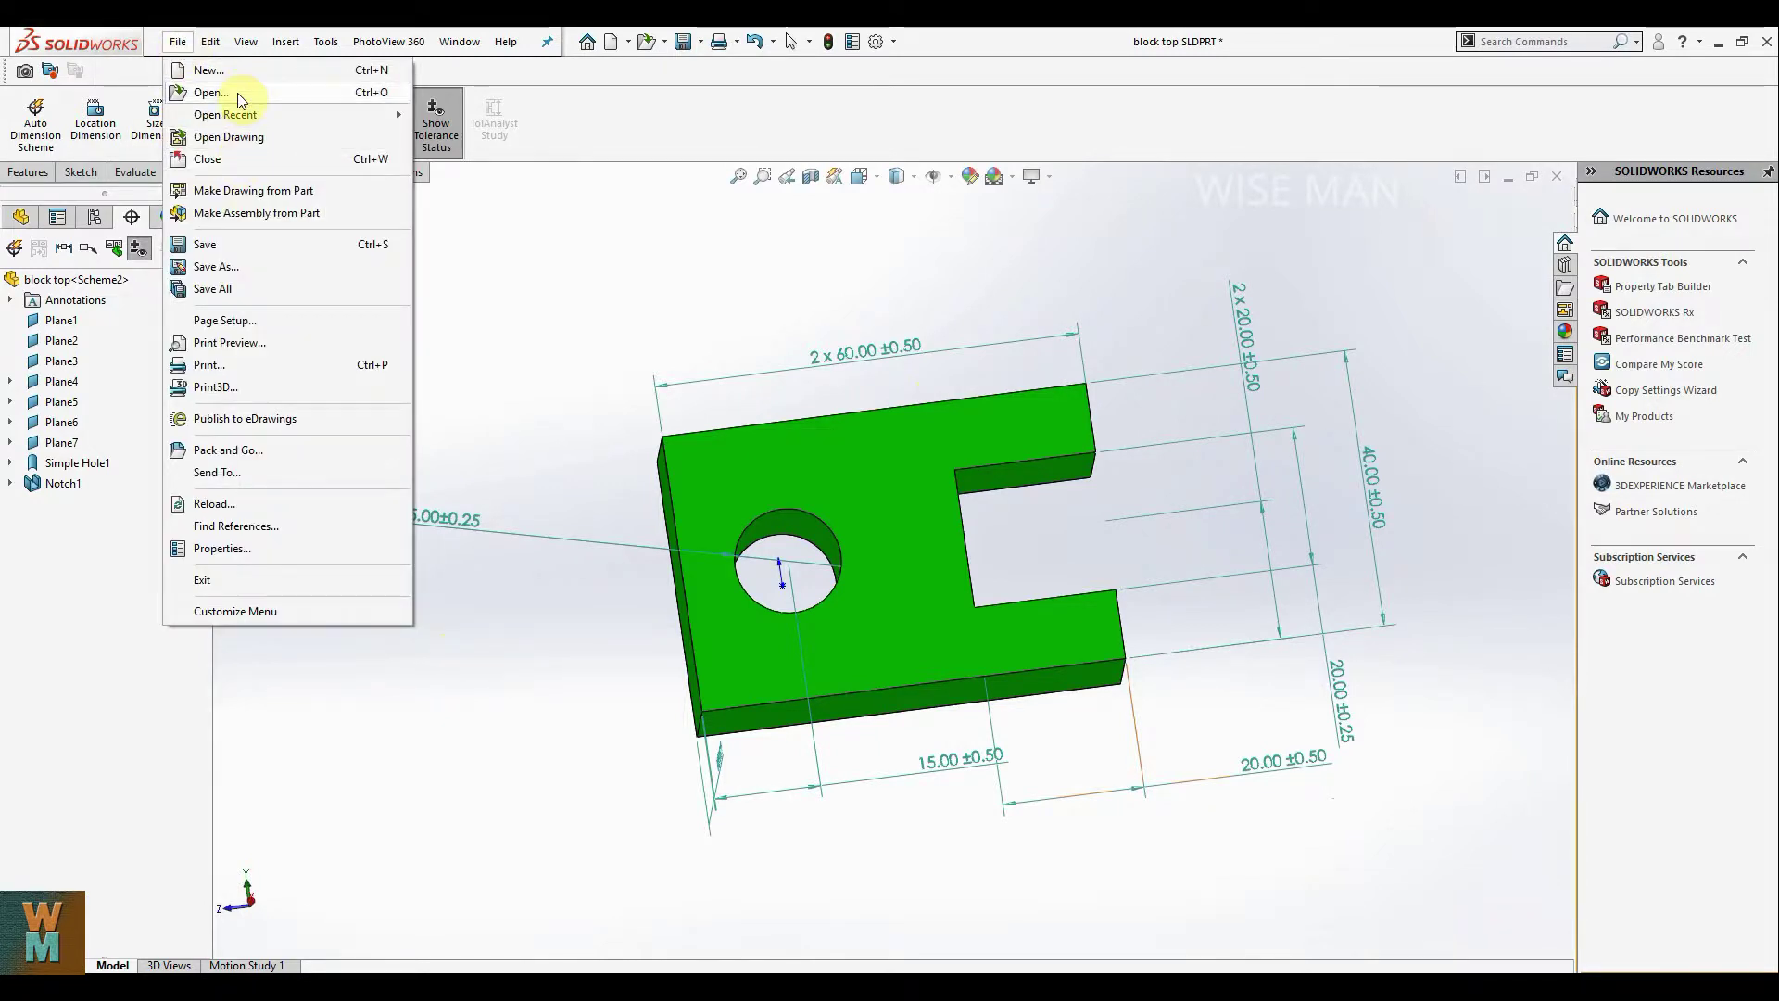
Step: Open block pin and auto-dimension it with end face primary, cylindrical face secondary datum
click(211, 93)
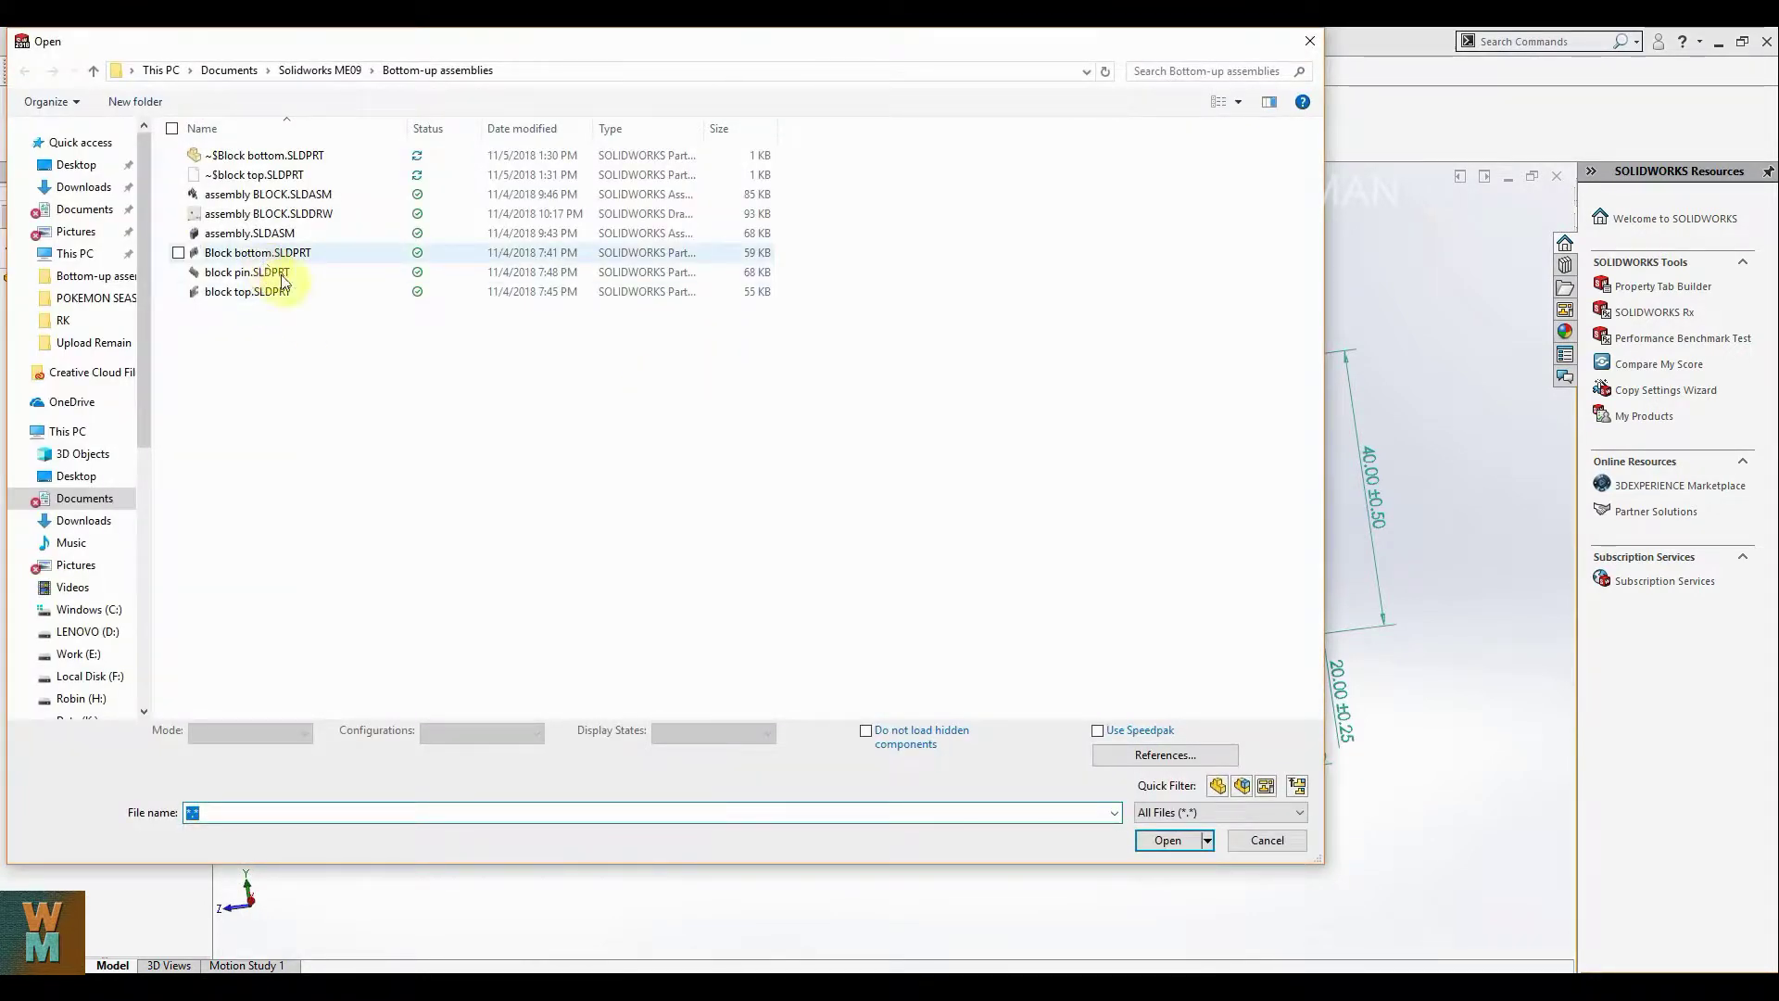
double_click(274, 273)
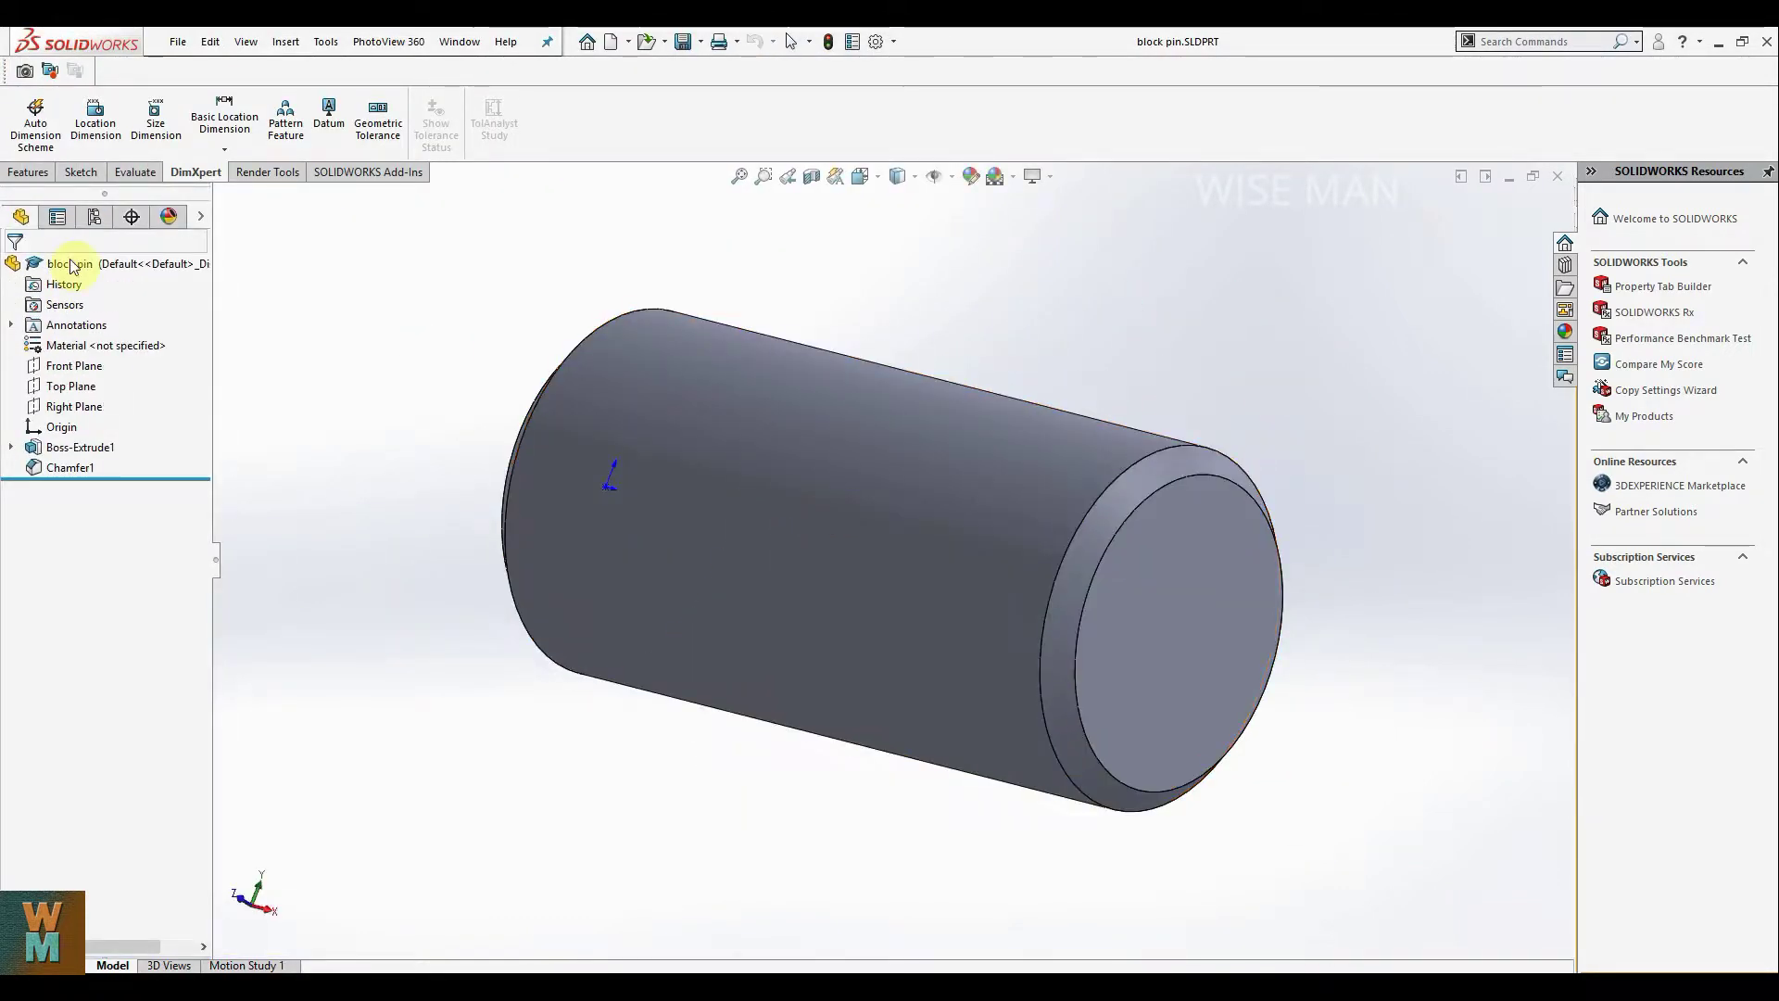
click(37, 118)
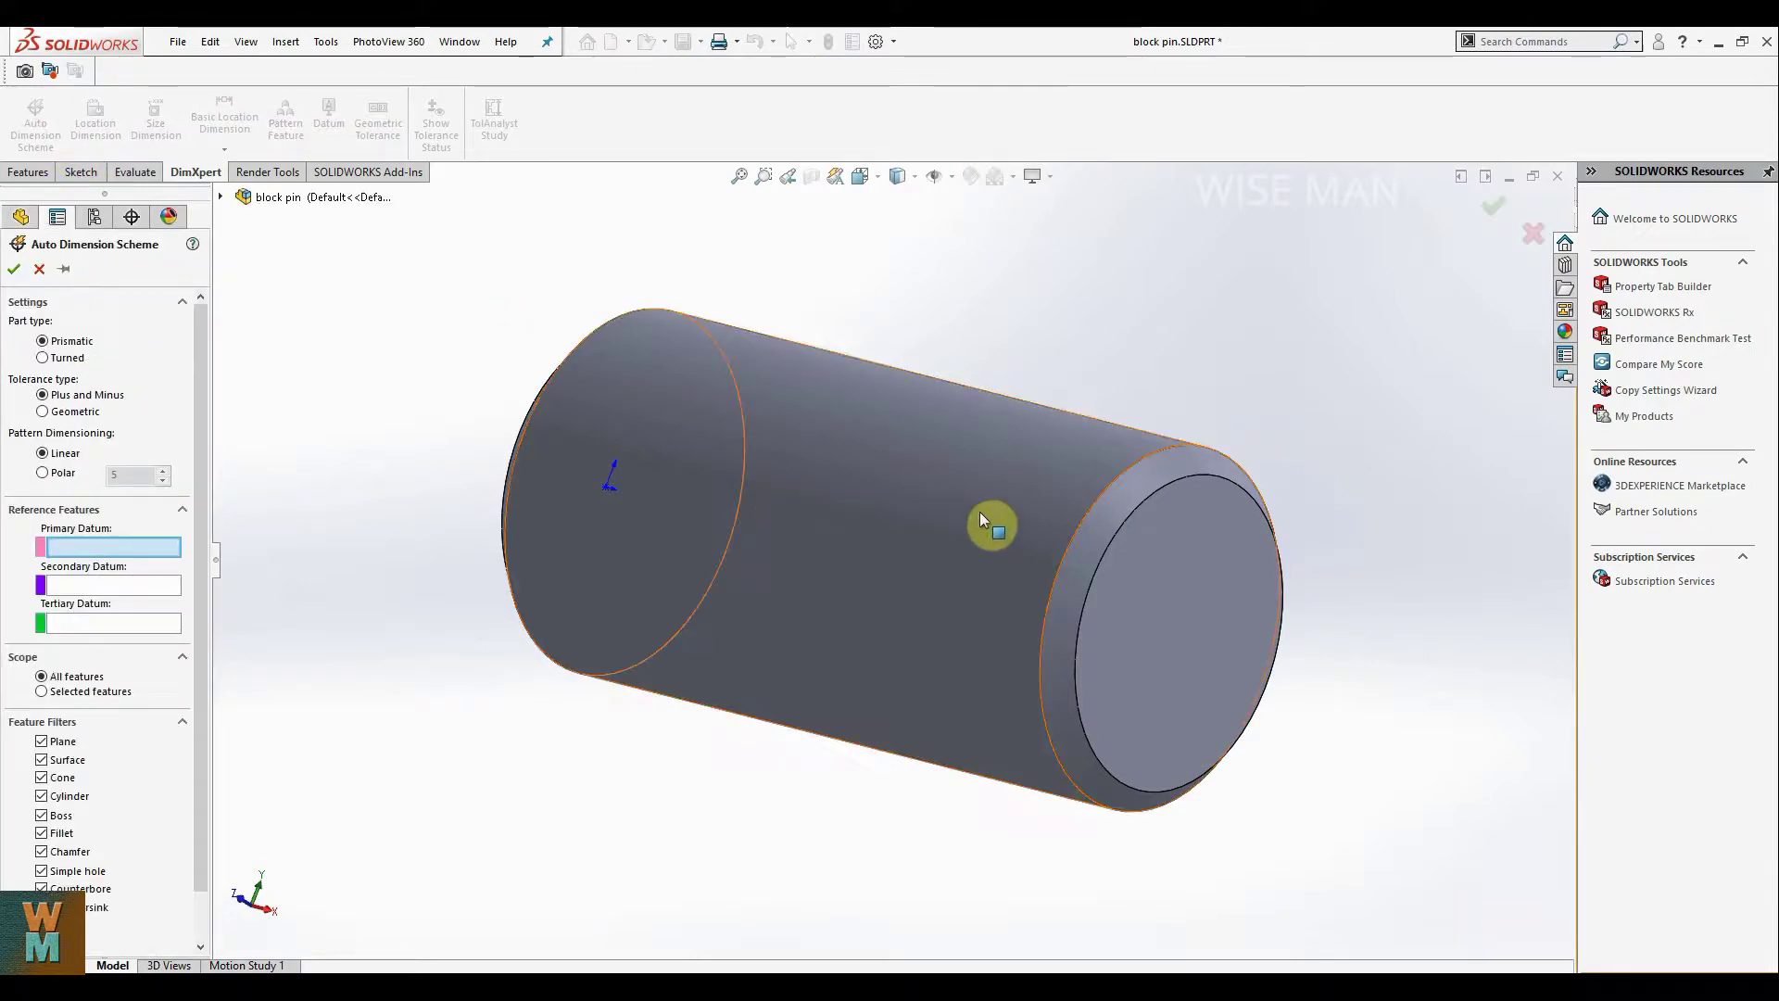
click(1152, 594)
click(82, 580)
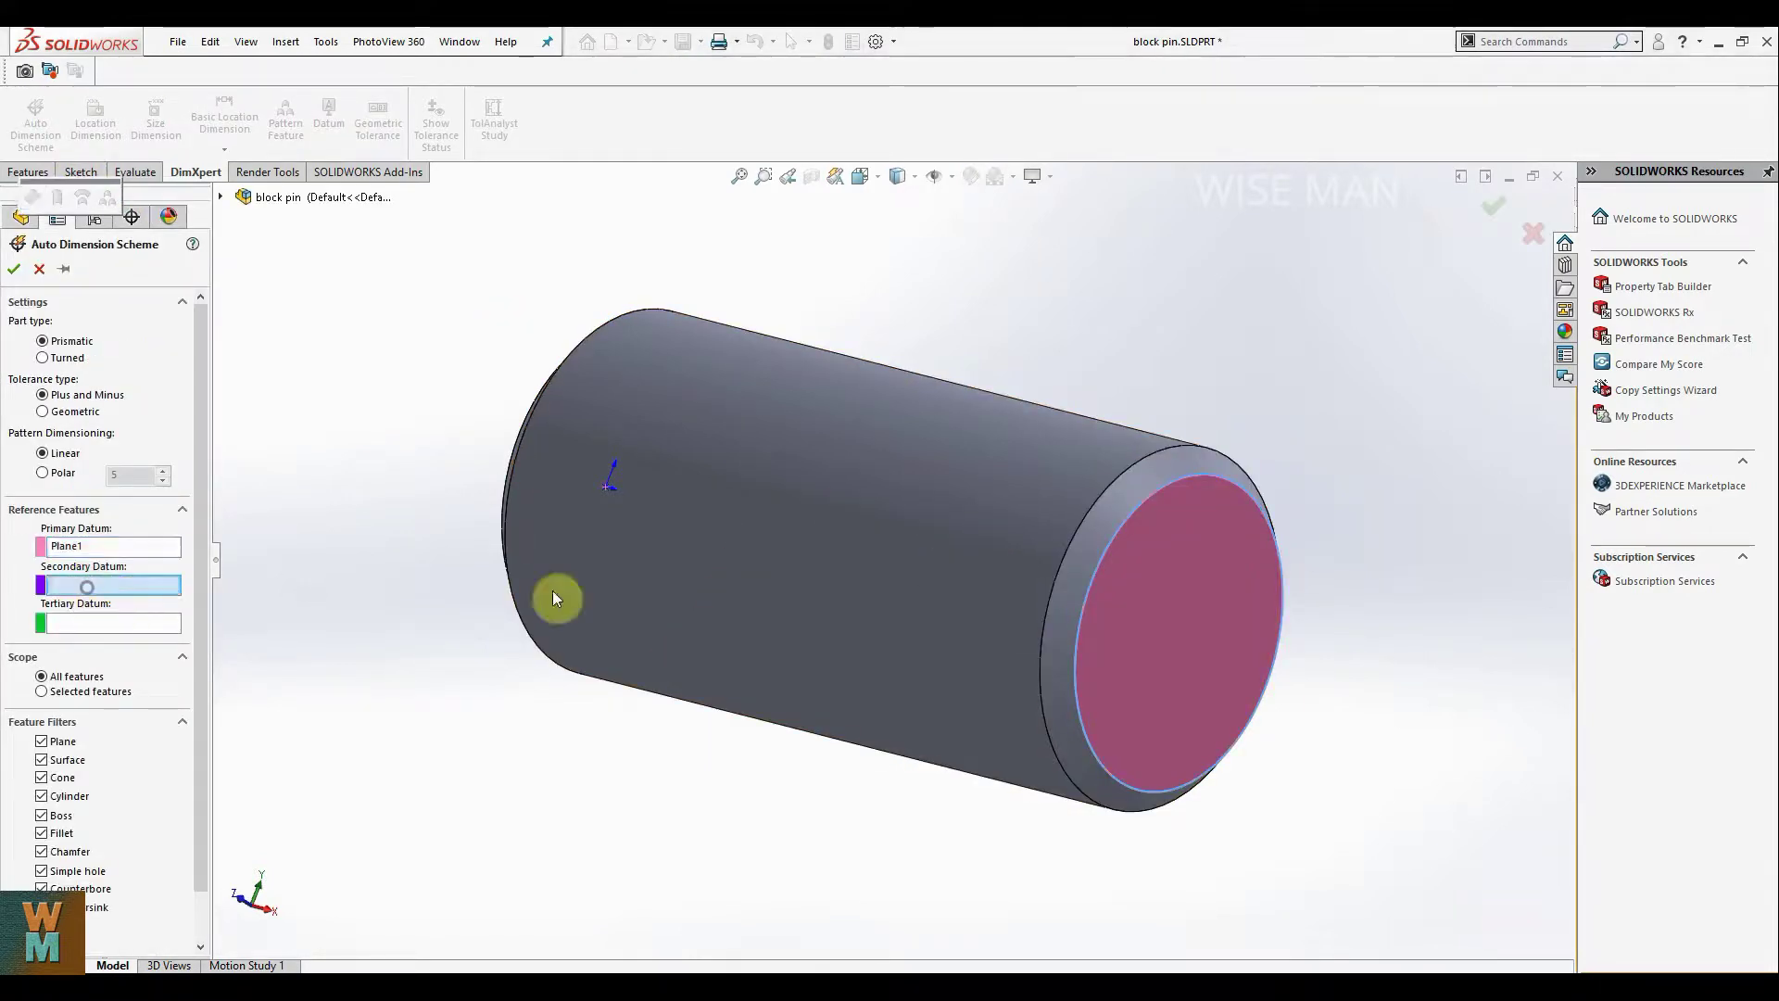
click(935, 463)
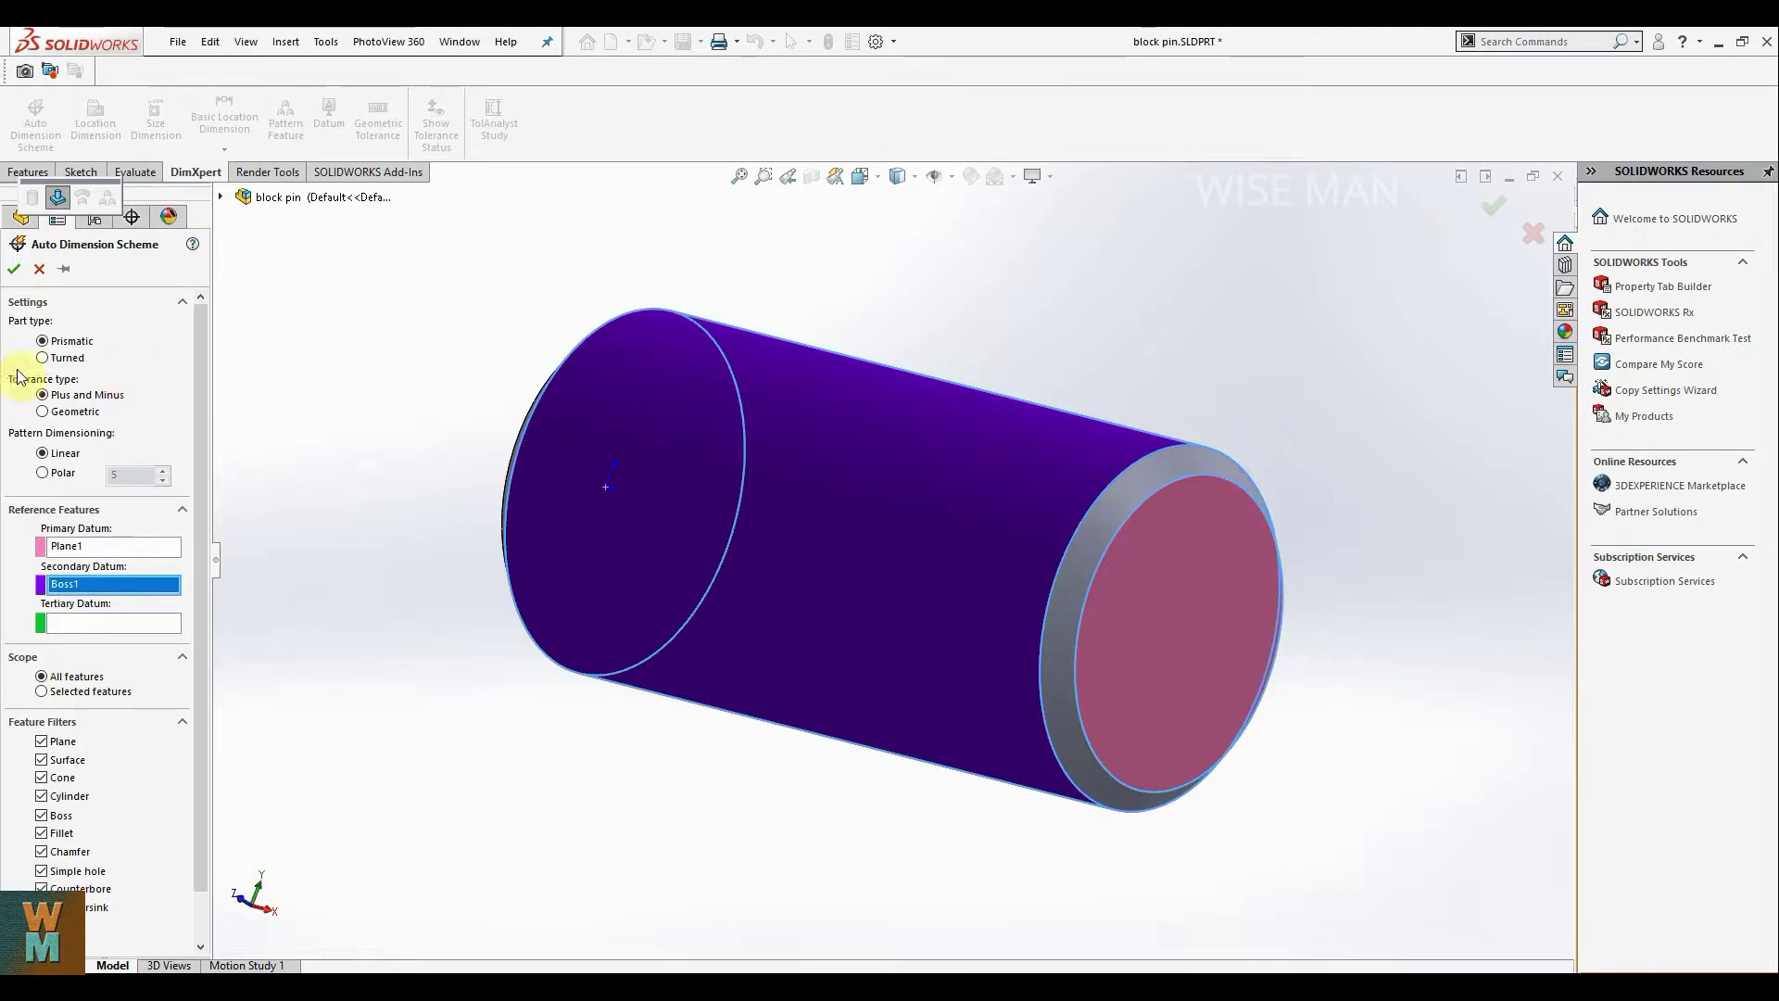
click(13, 276)
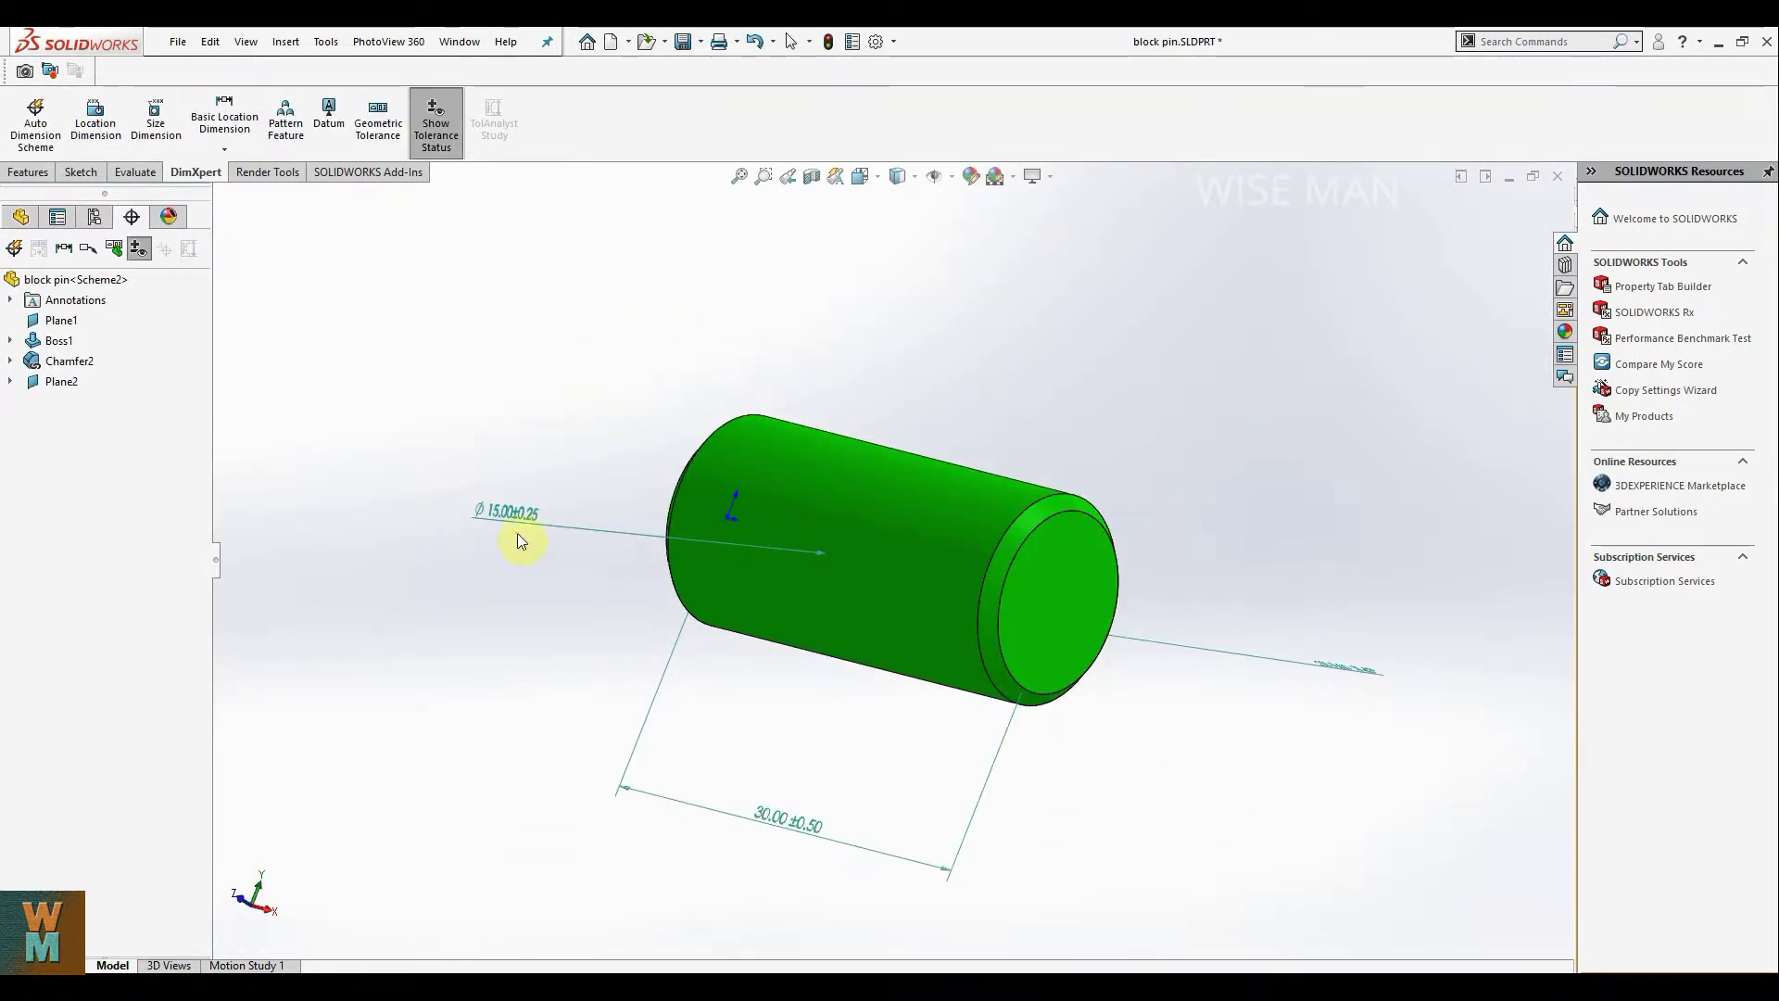
Step: Move the Ø15.00 ±0.25 diameter dimension above the pin's left end and review its tolerance
middle_drag(1104, 759, 1149, 705)
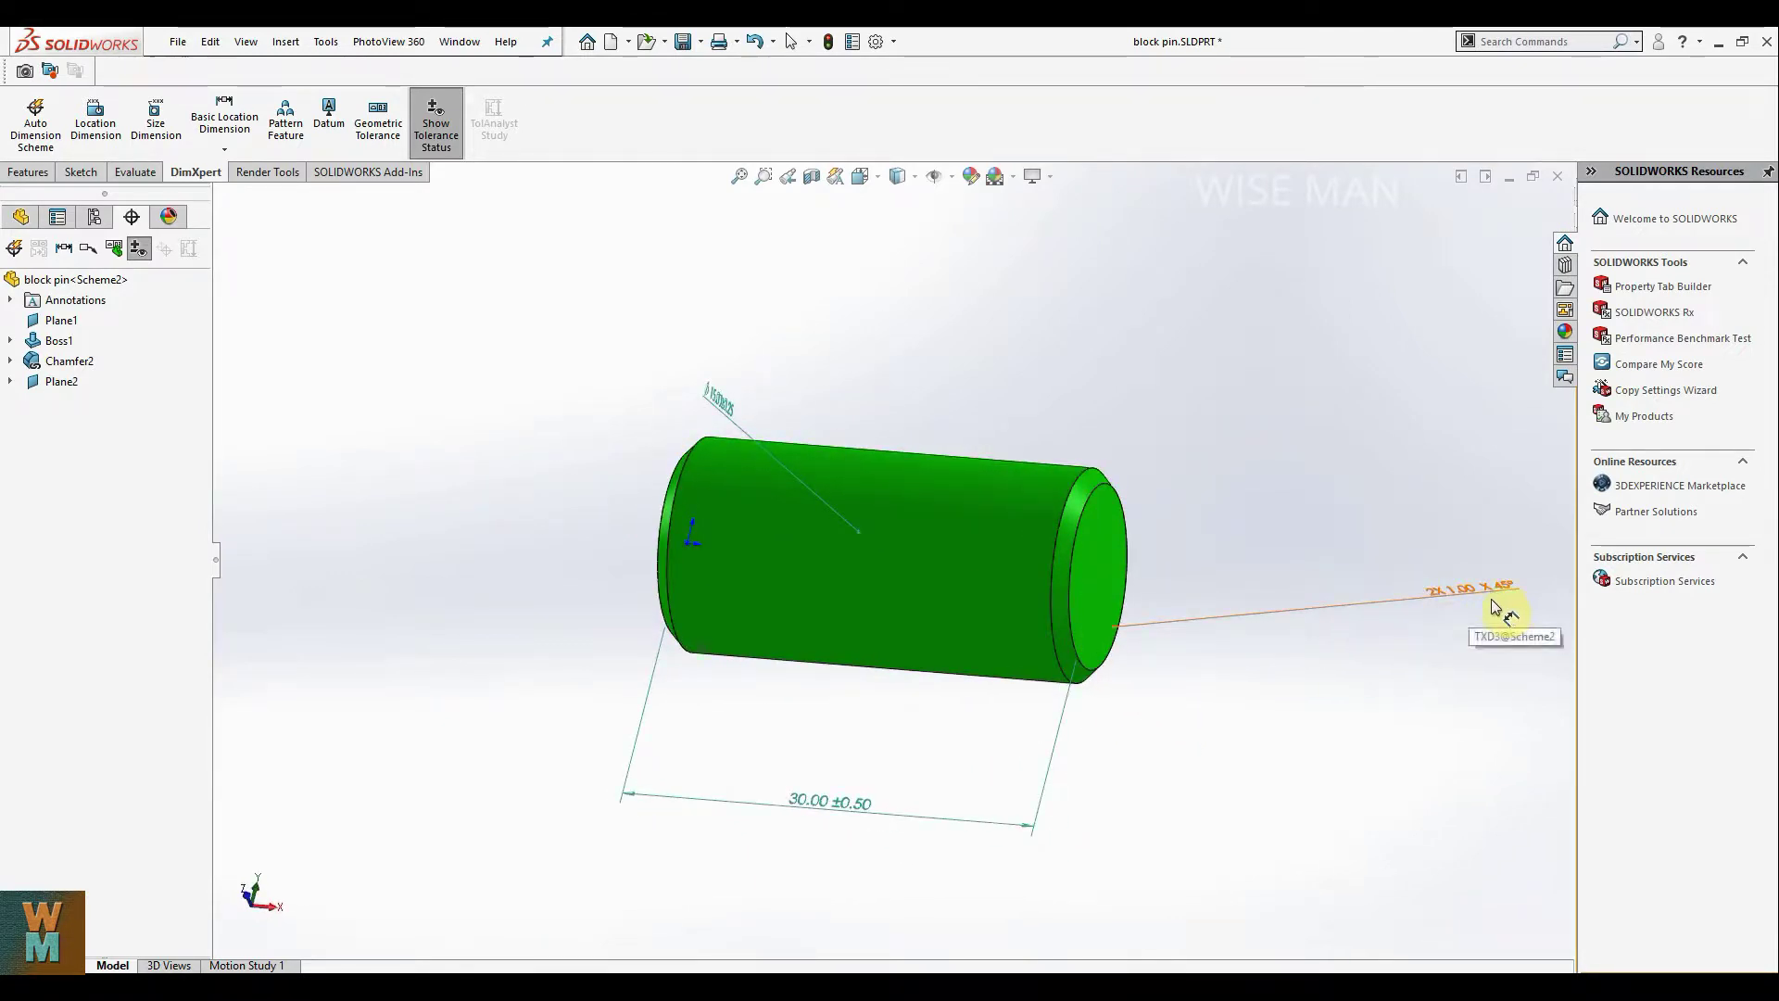
middle_drag(1192, 703, 1099, 648)
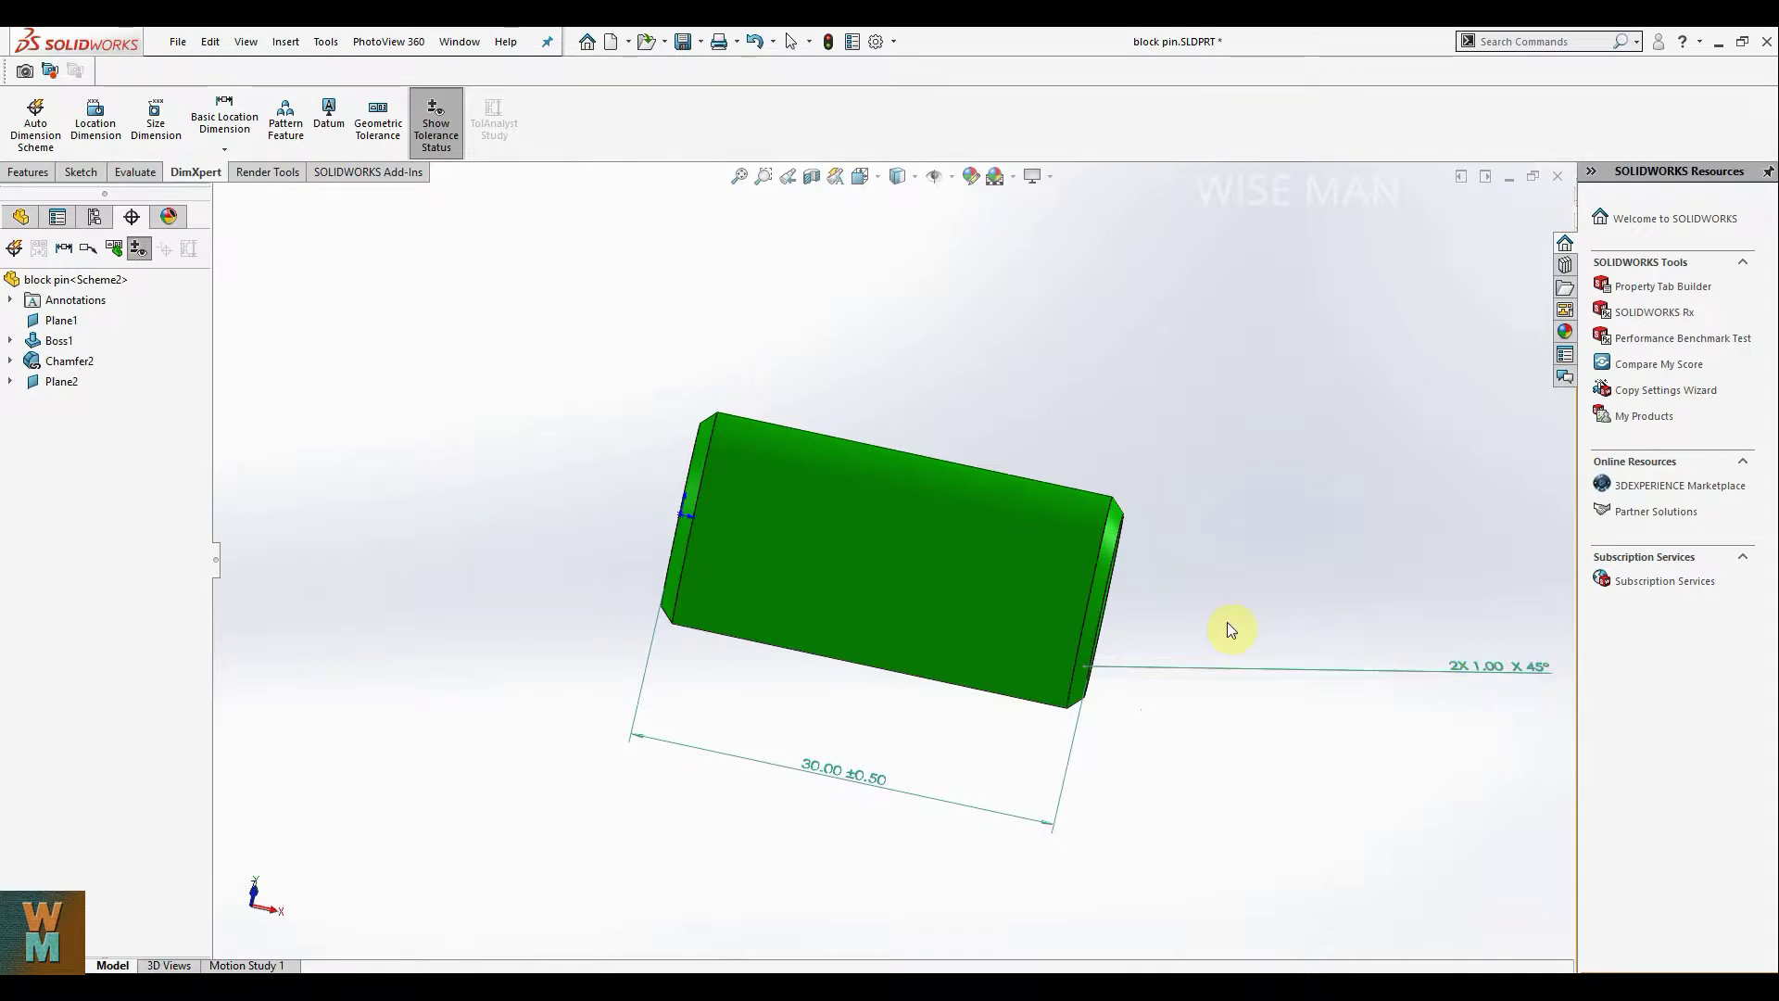
mouse_move(1216, 460)
right_down()
mouse_move(1264, 422)
mouse_move(1249, 449)
right_up()
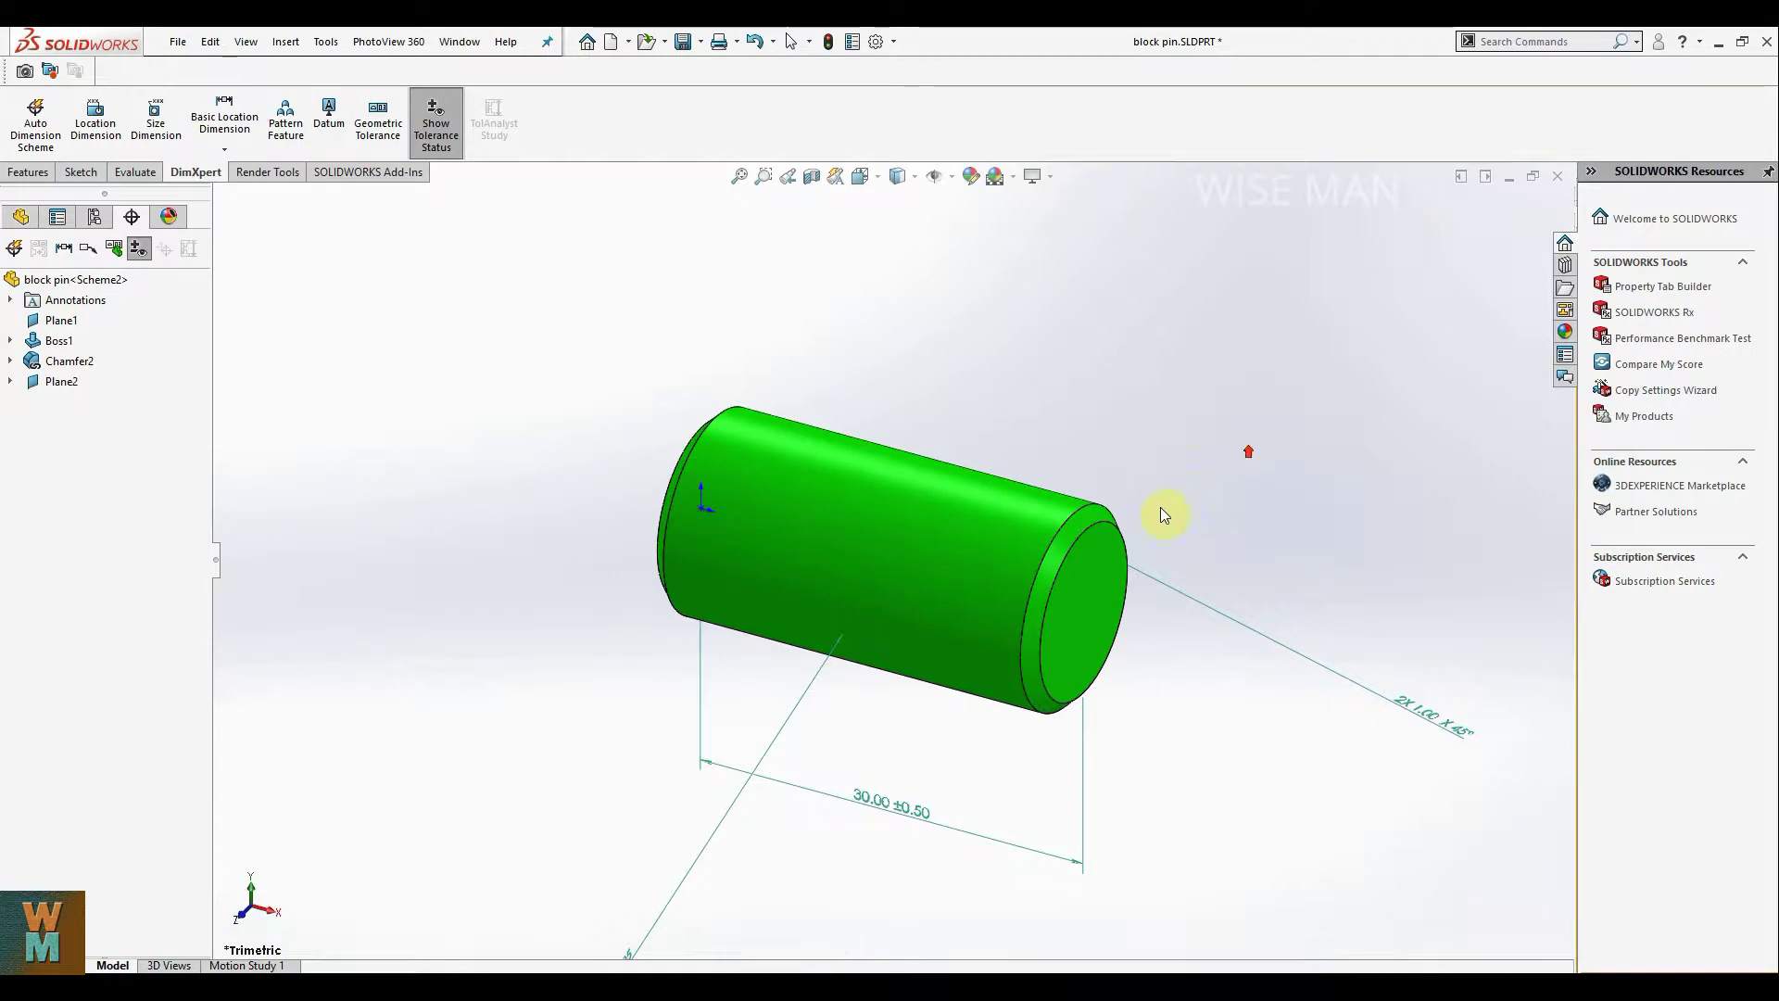
click(739, 175)
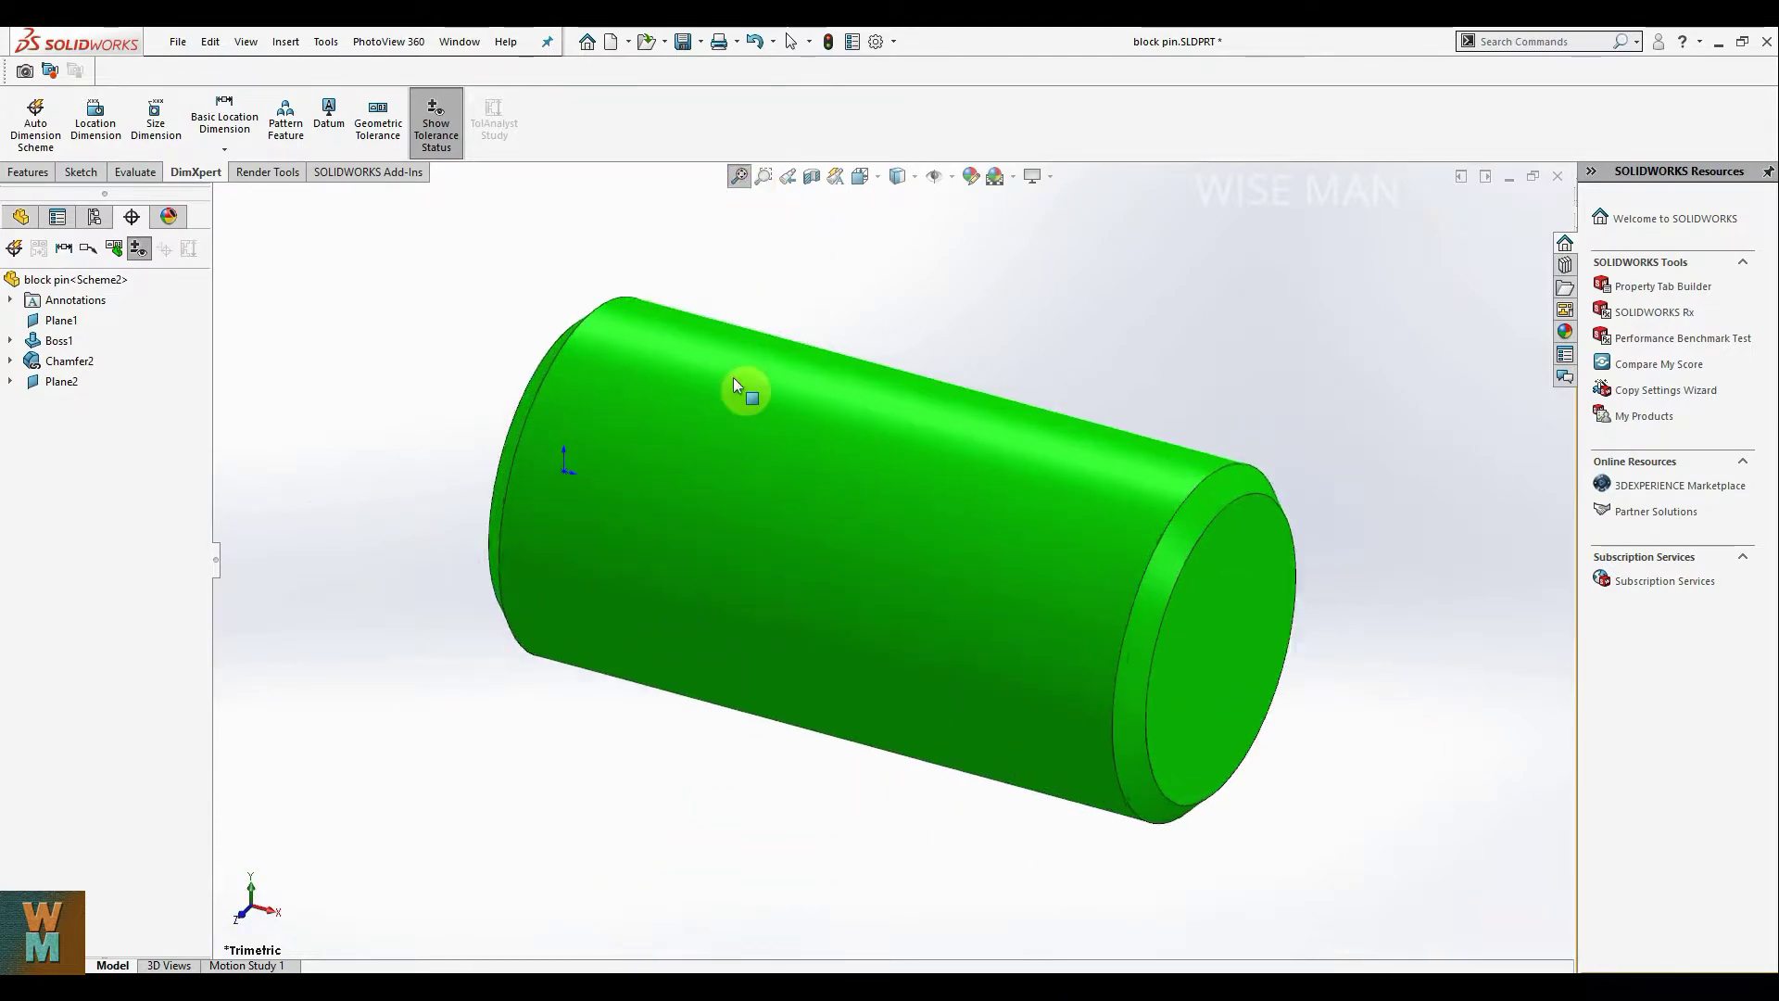
scroll(831, 538, down, 2)
scroll(830, 538, up, 6)
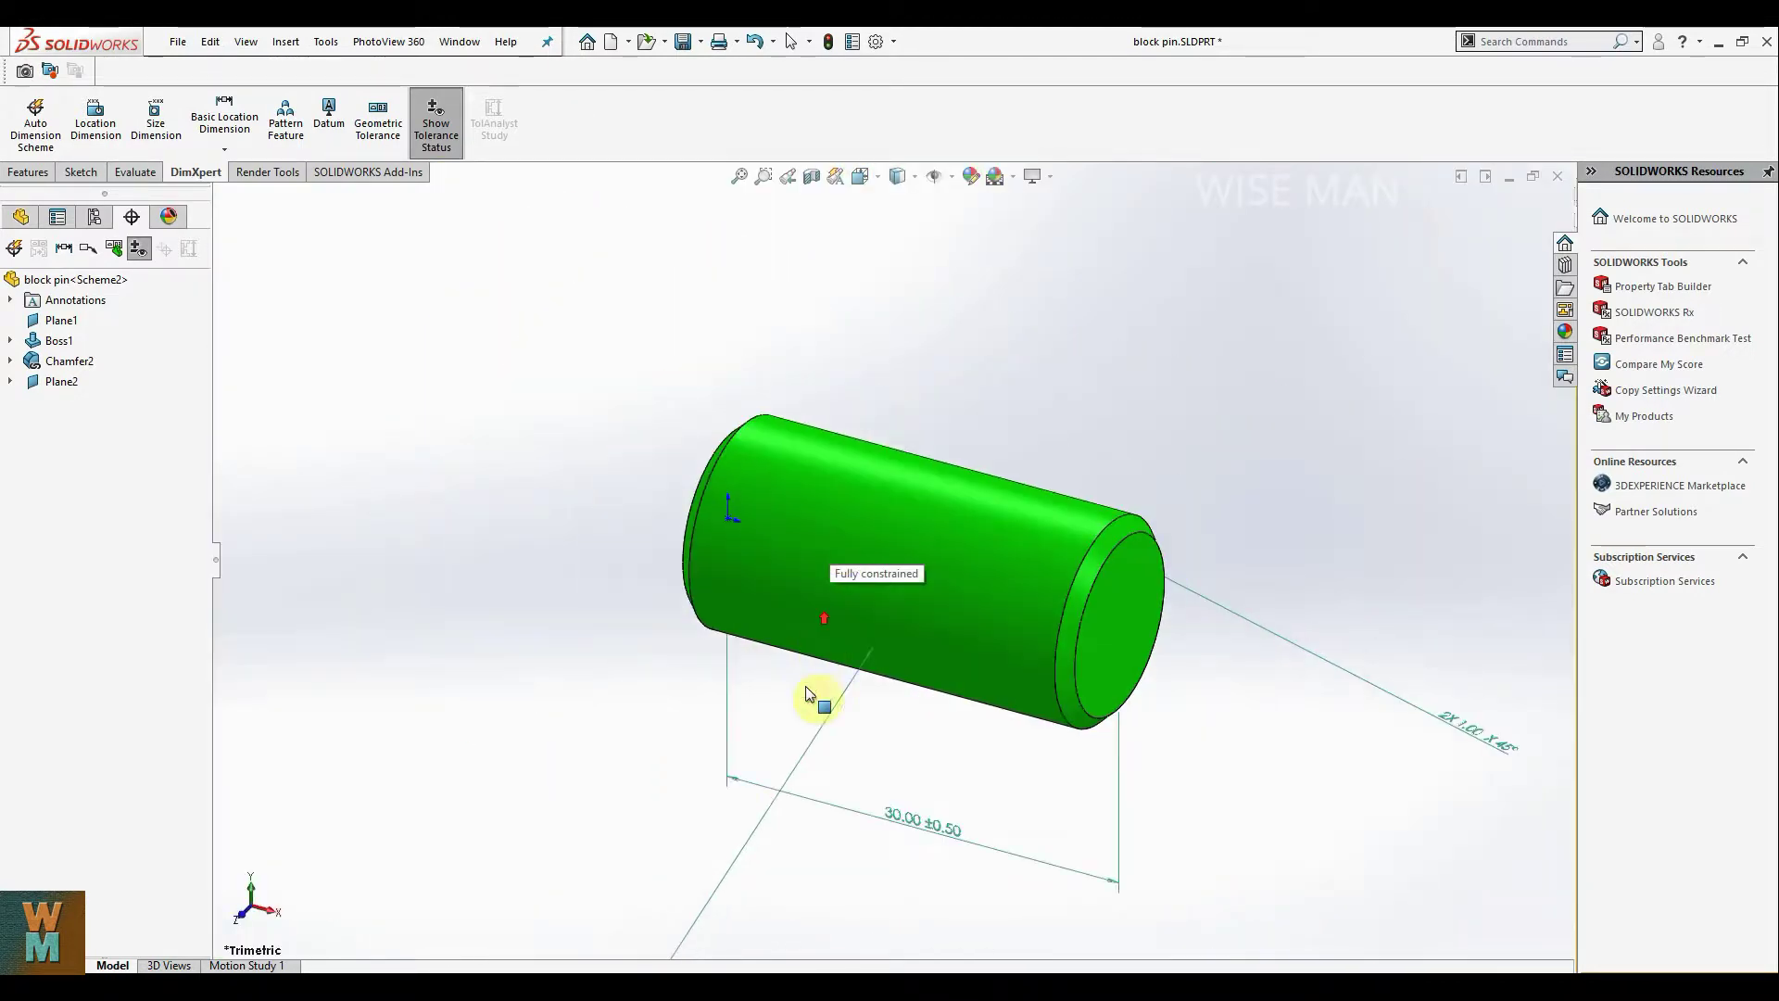
drag(760, 814, 725, 465)
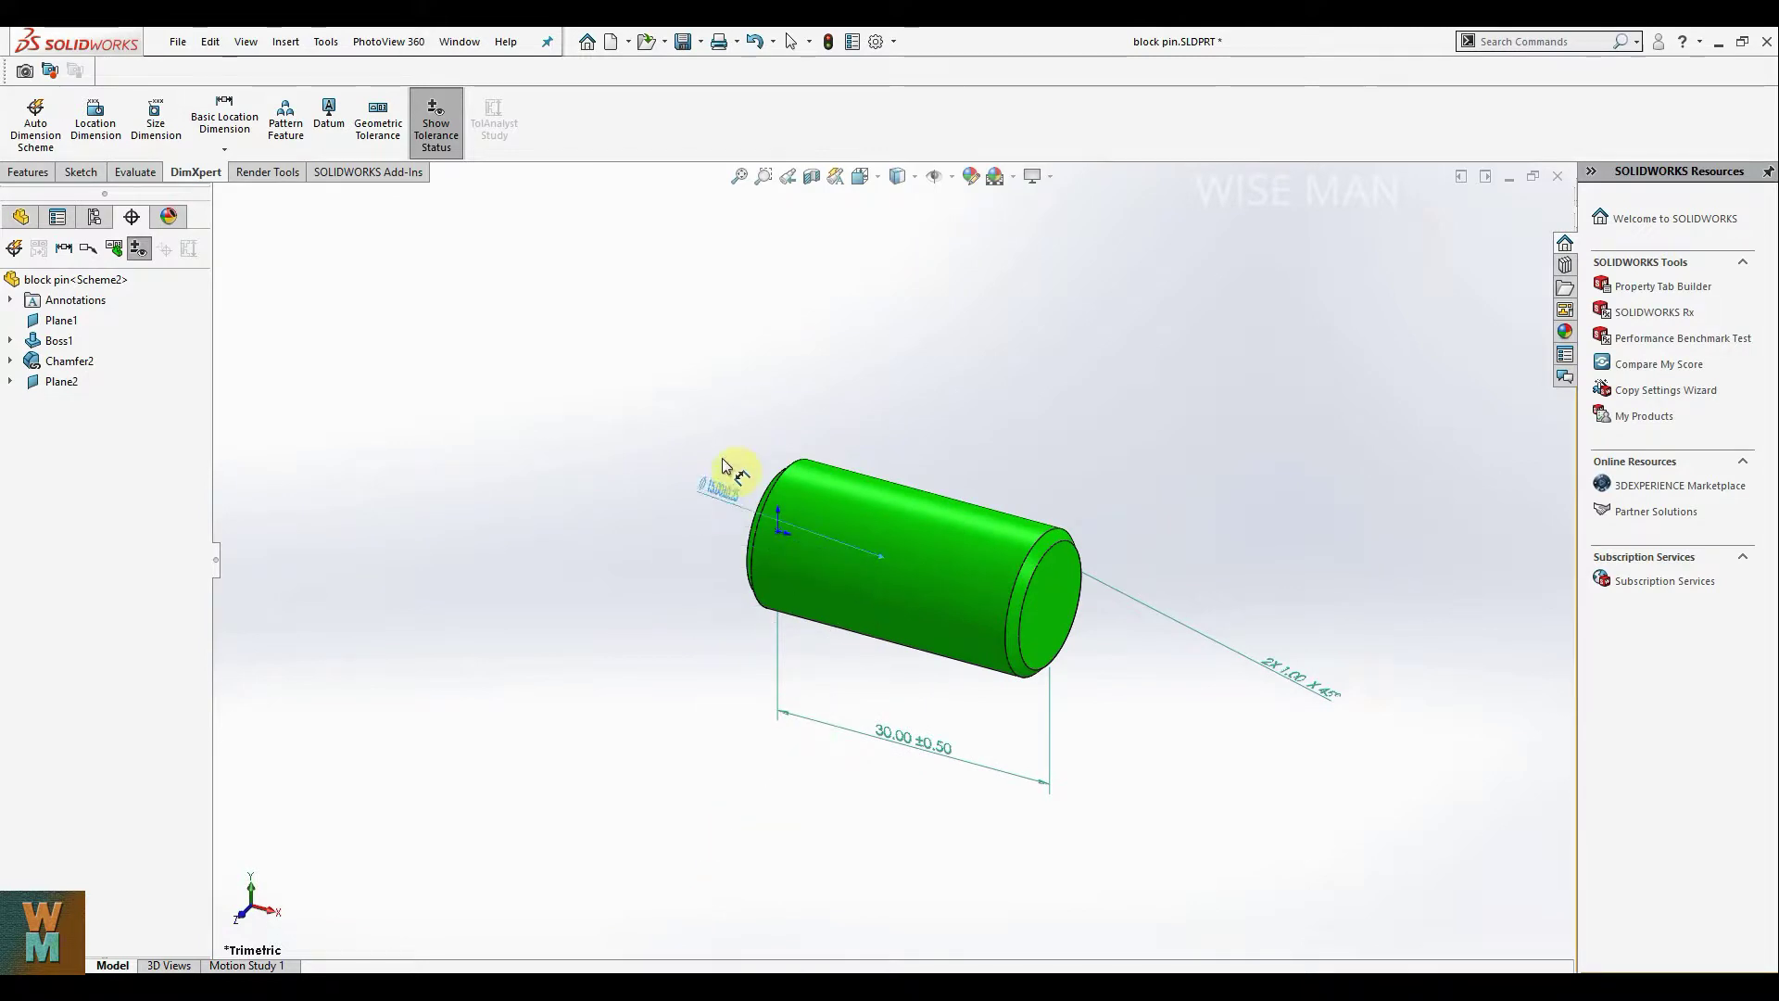
click(938, 473)
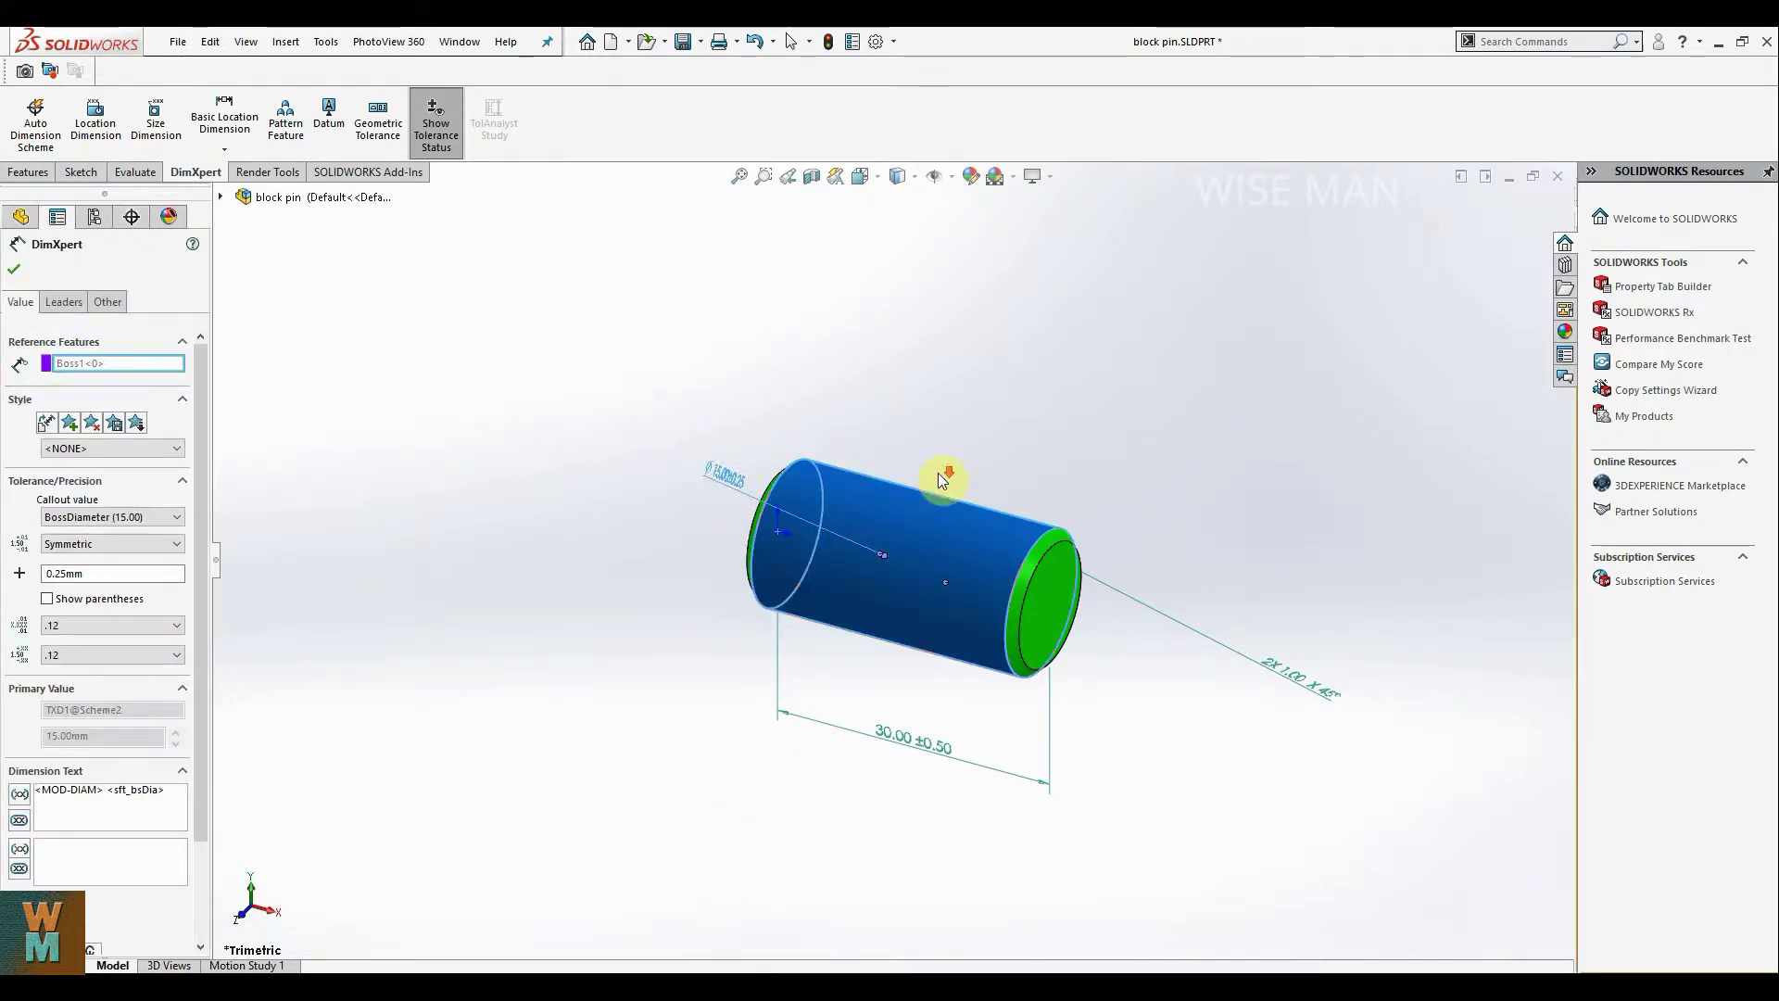
scroll(937, 472, down, 2)
click(1064, 397)
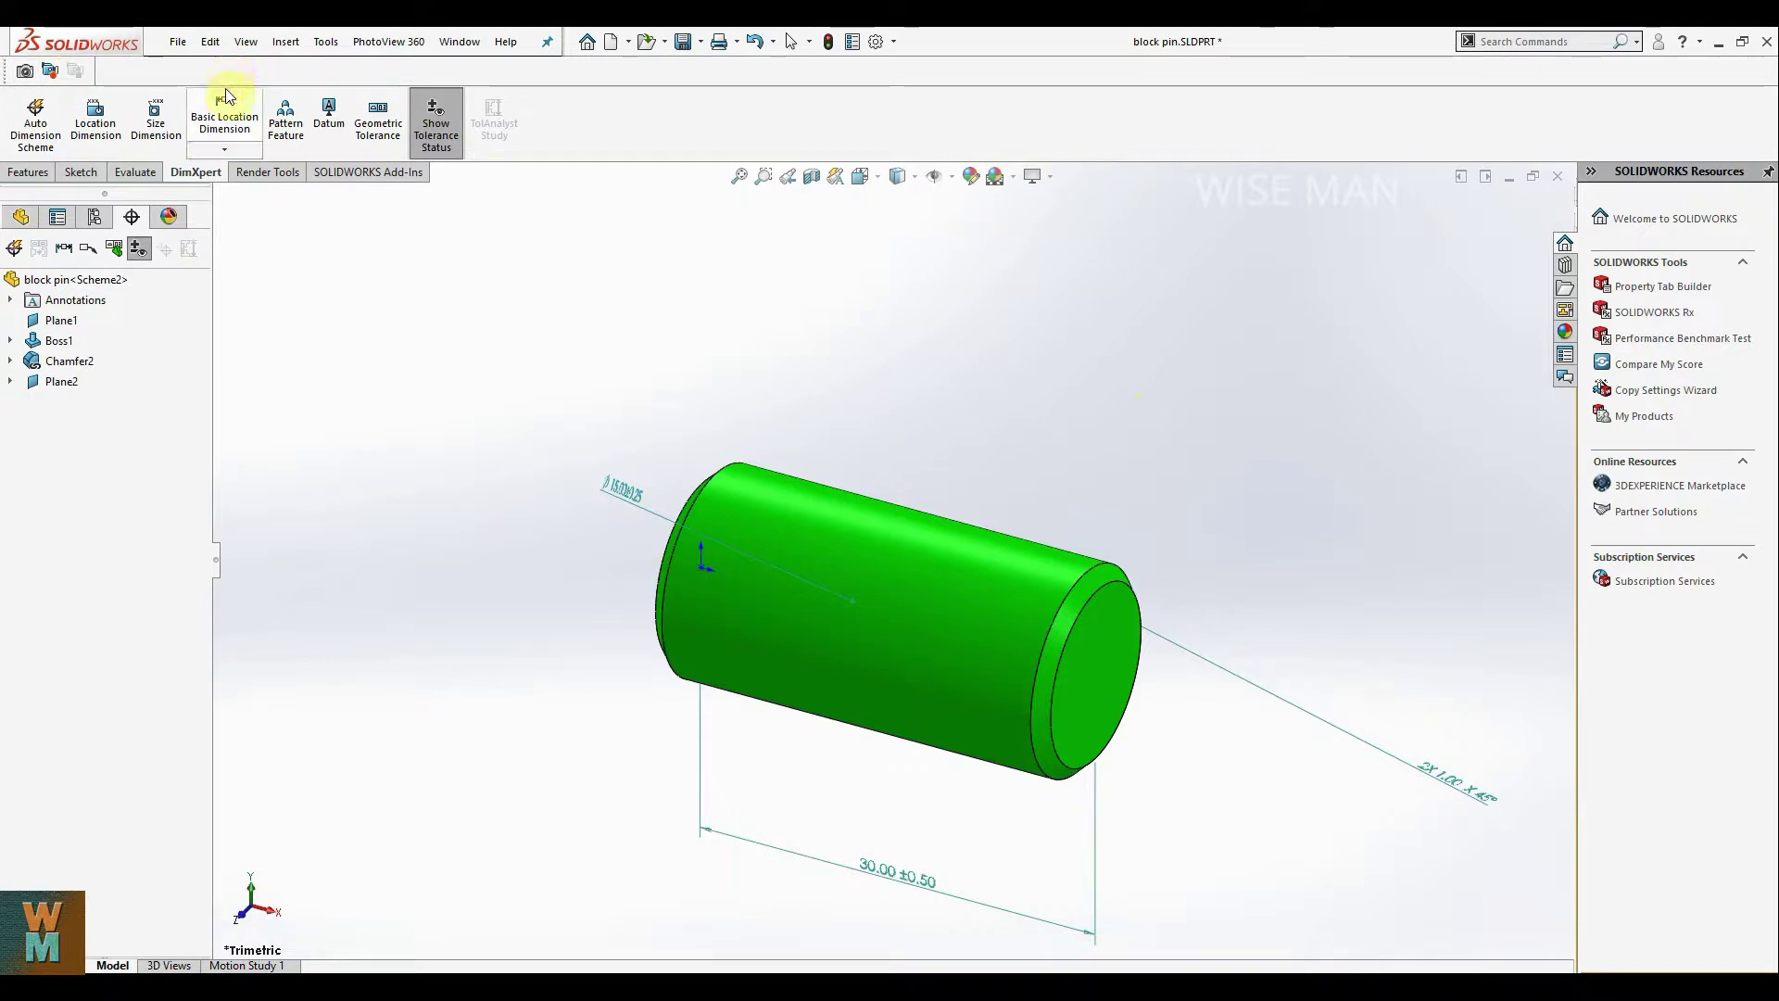
click(181, 43)
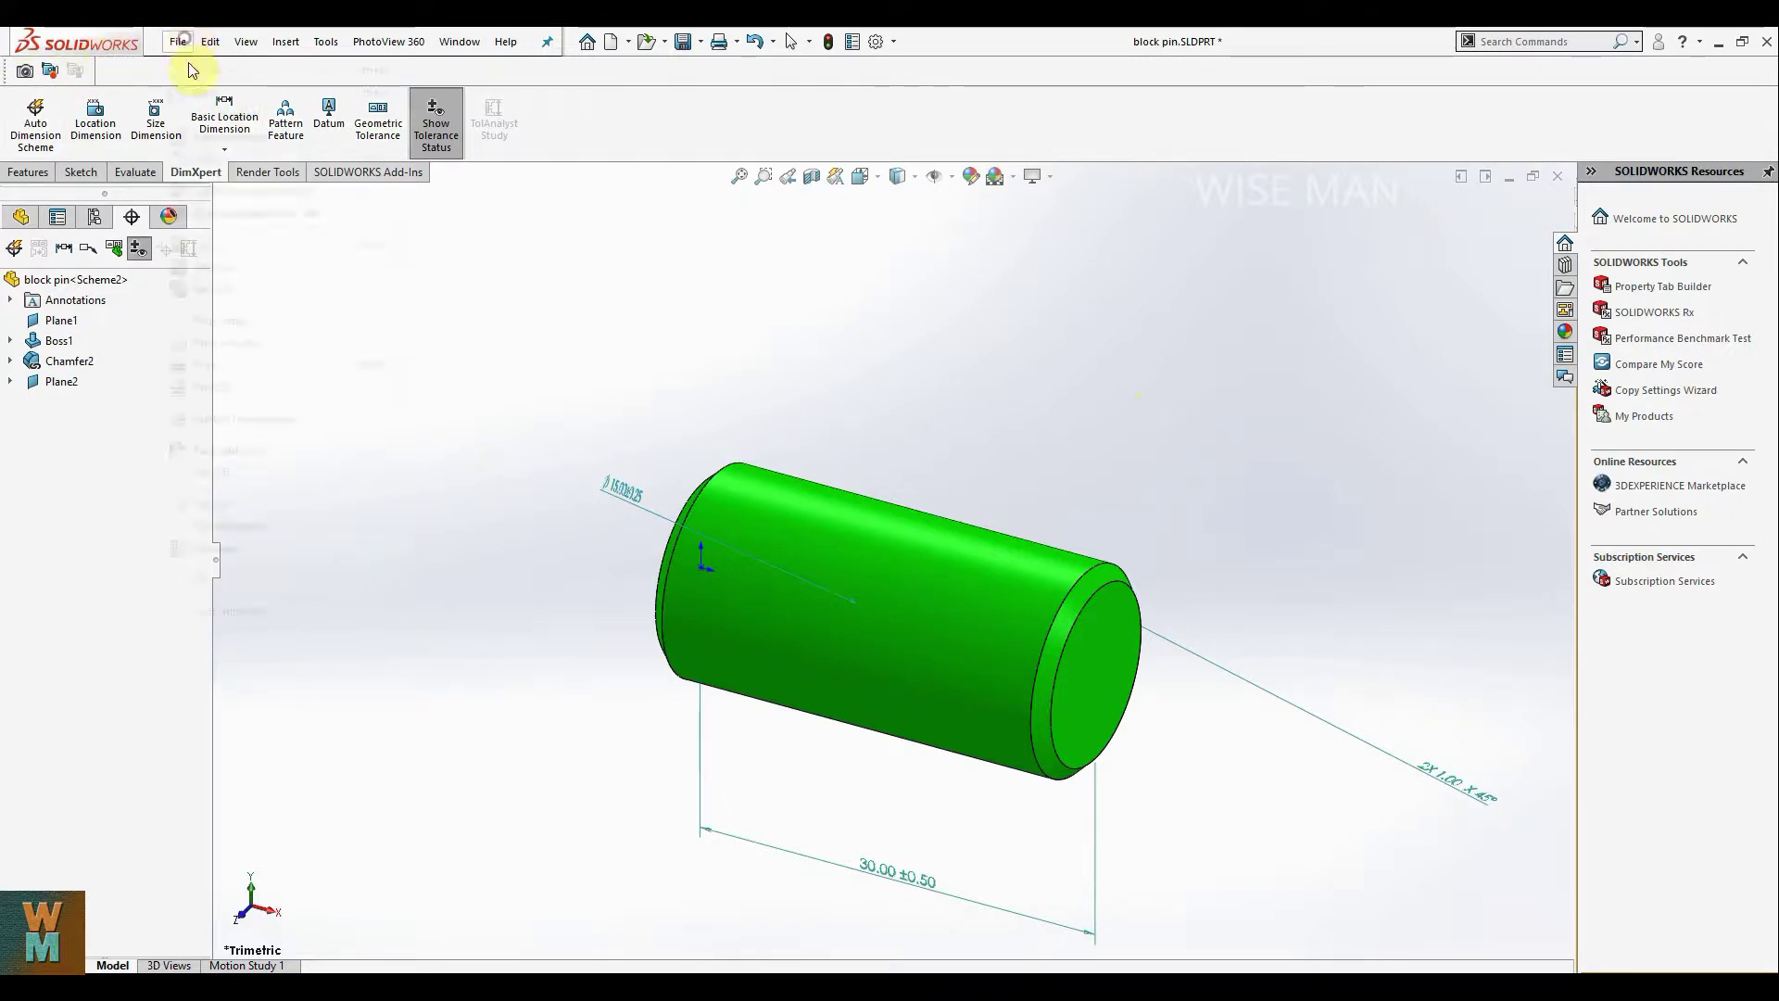
Step: Create a new assembly with Block bottom fixed at the origin
click(197, 68)
click(443, 378)
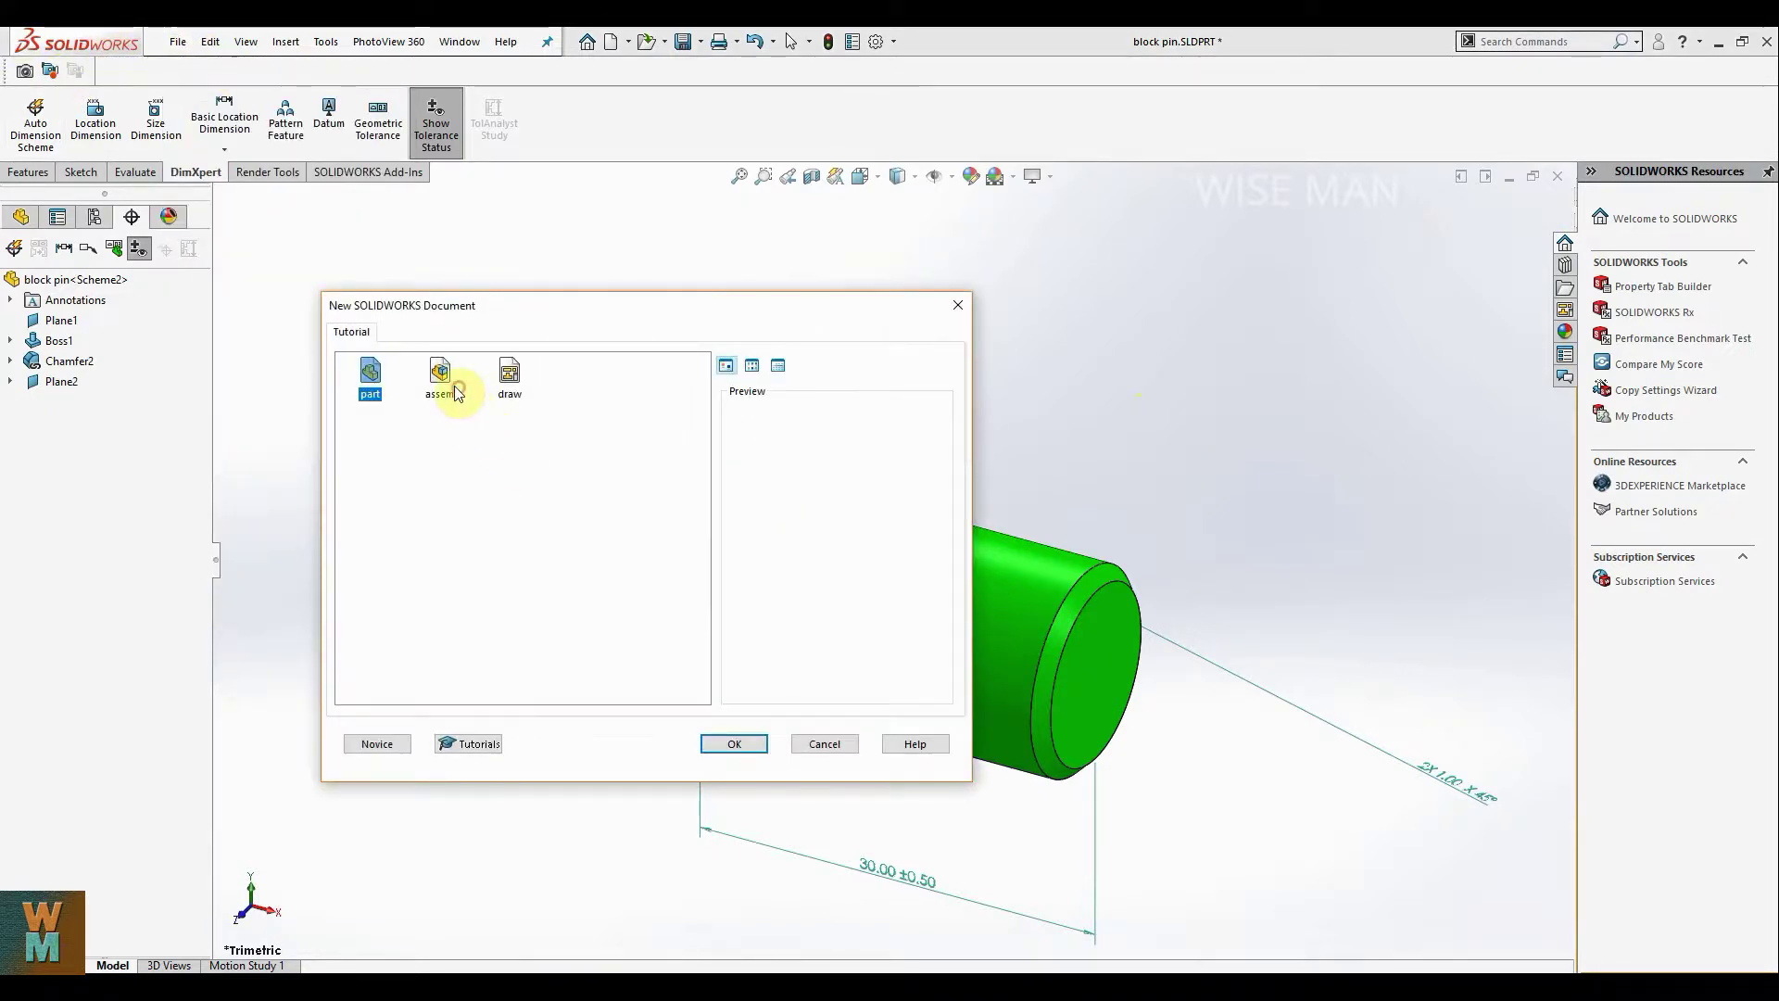
click(734, 743)
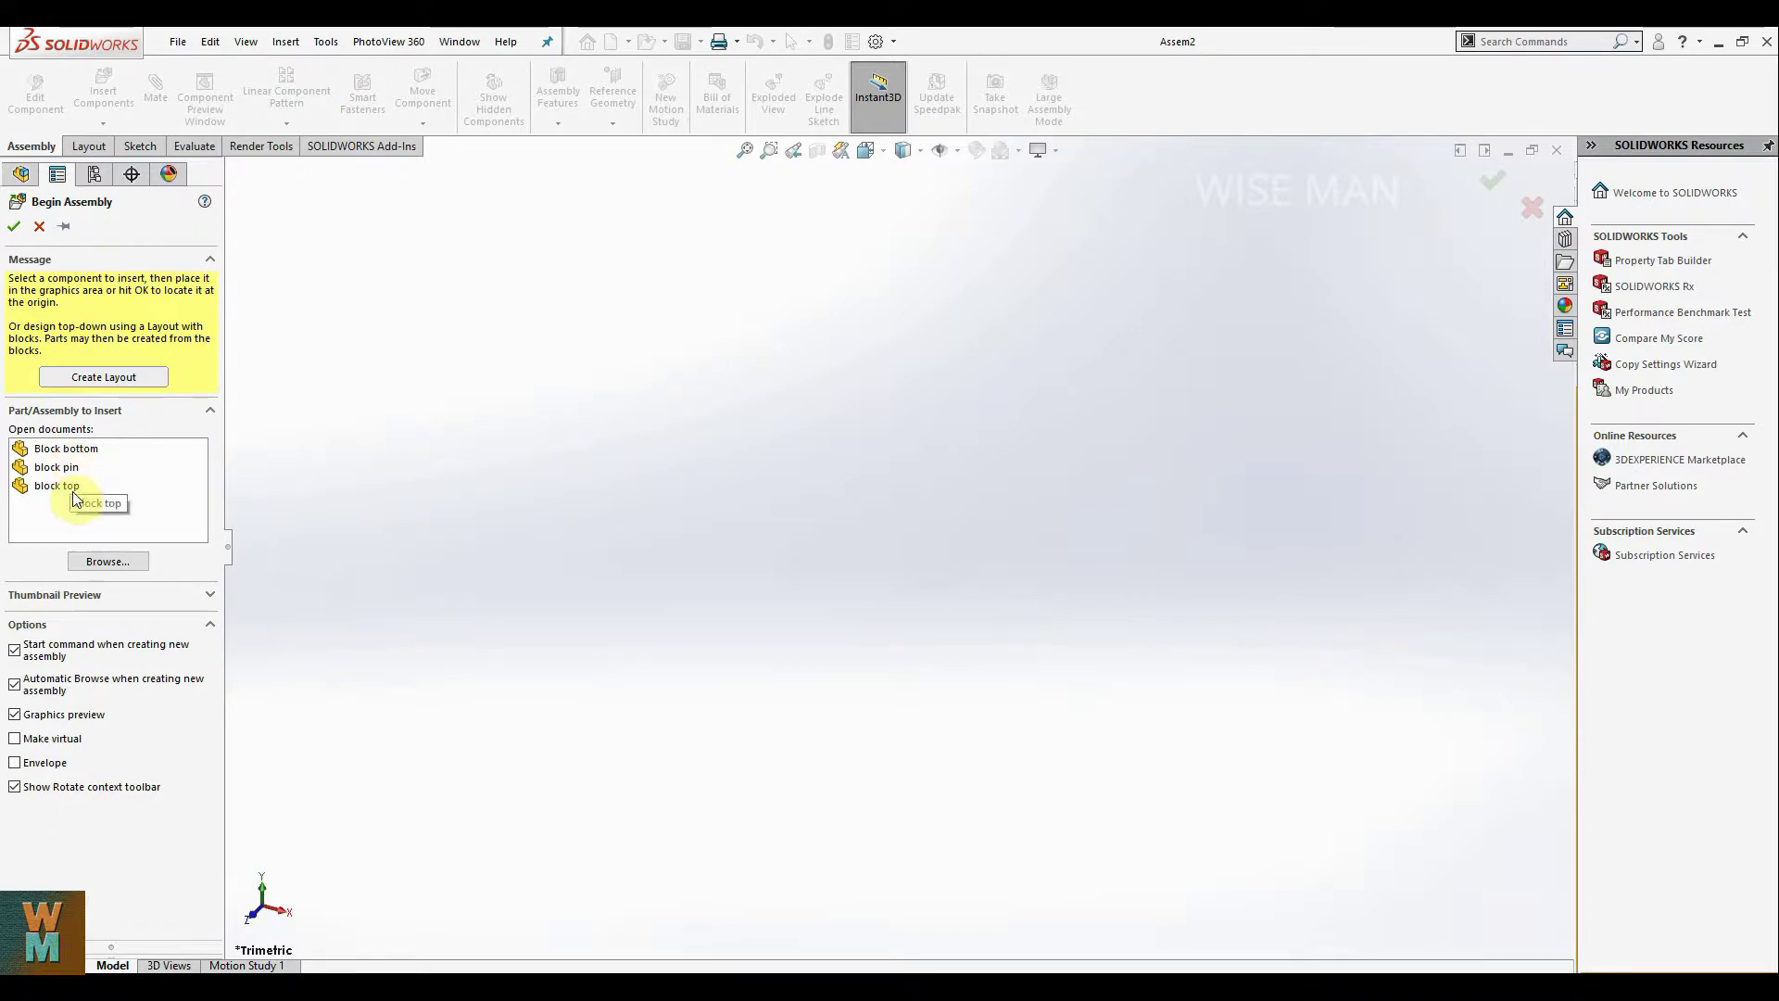
click(56, 450)
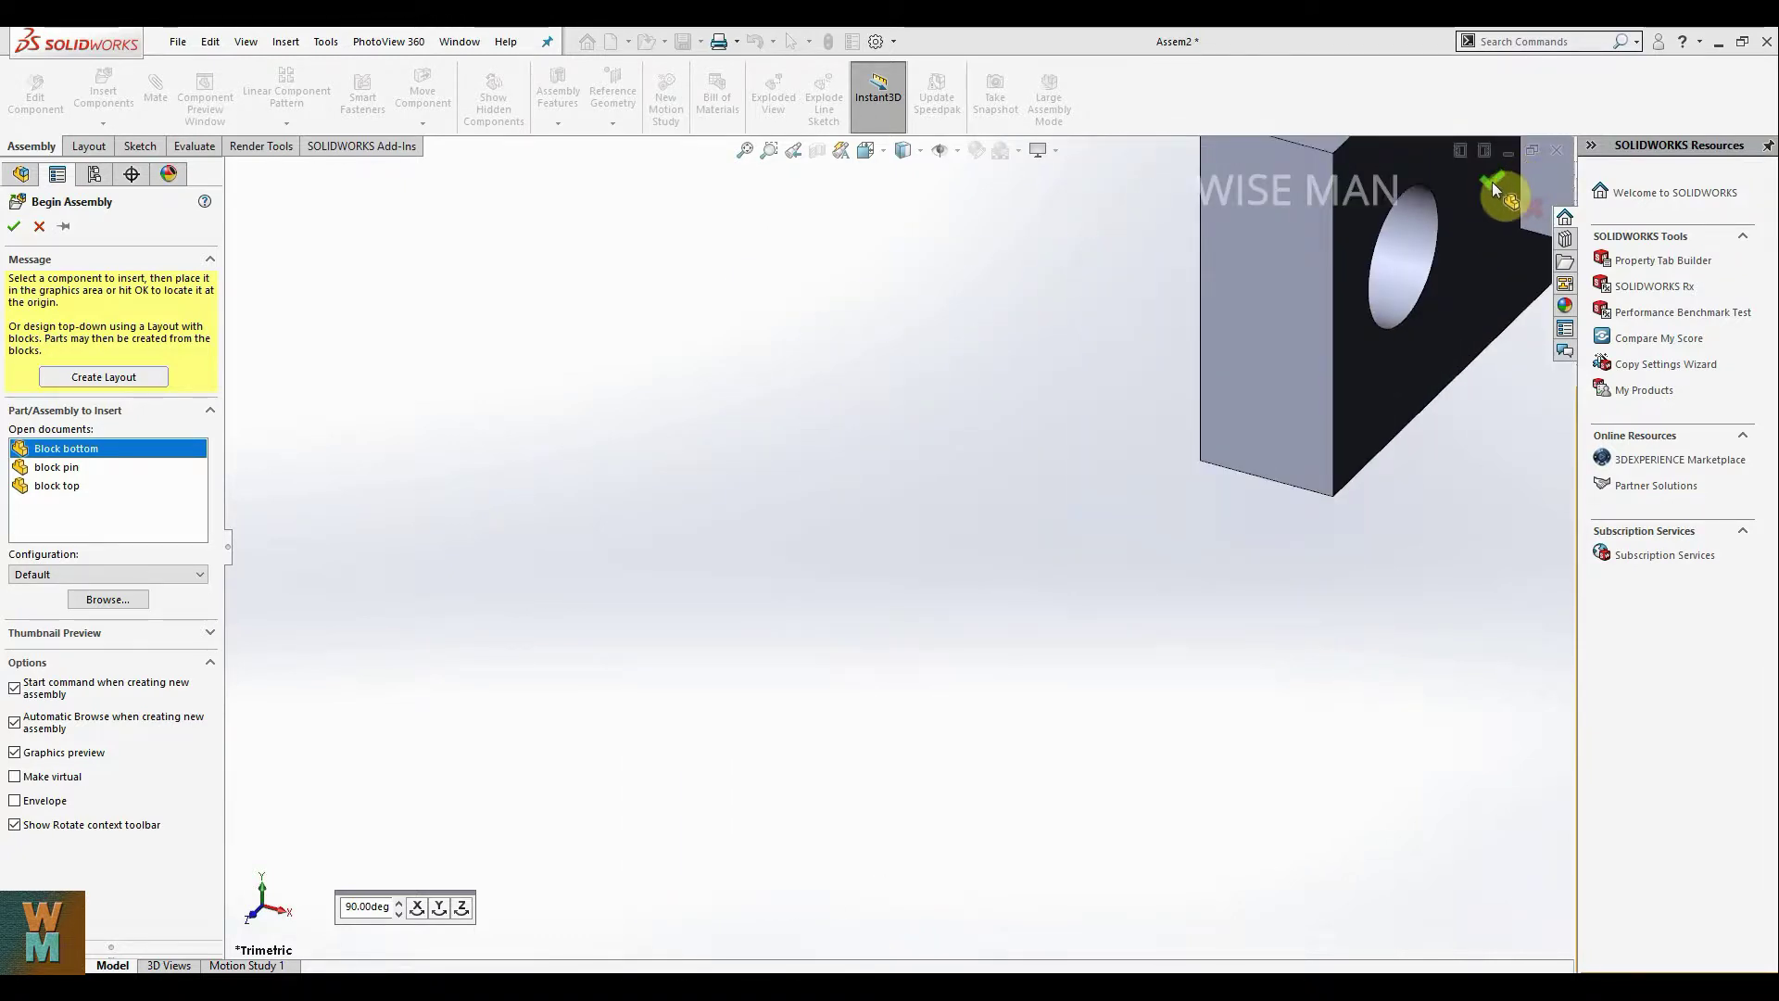
click(1492, 182)
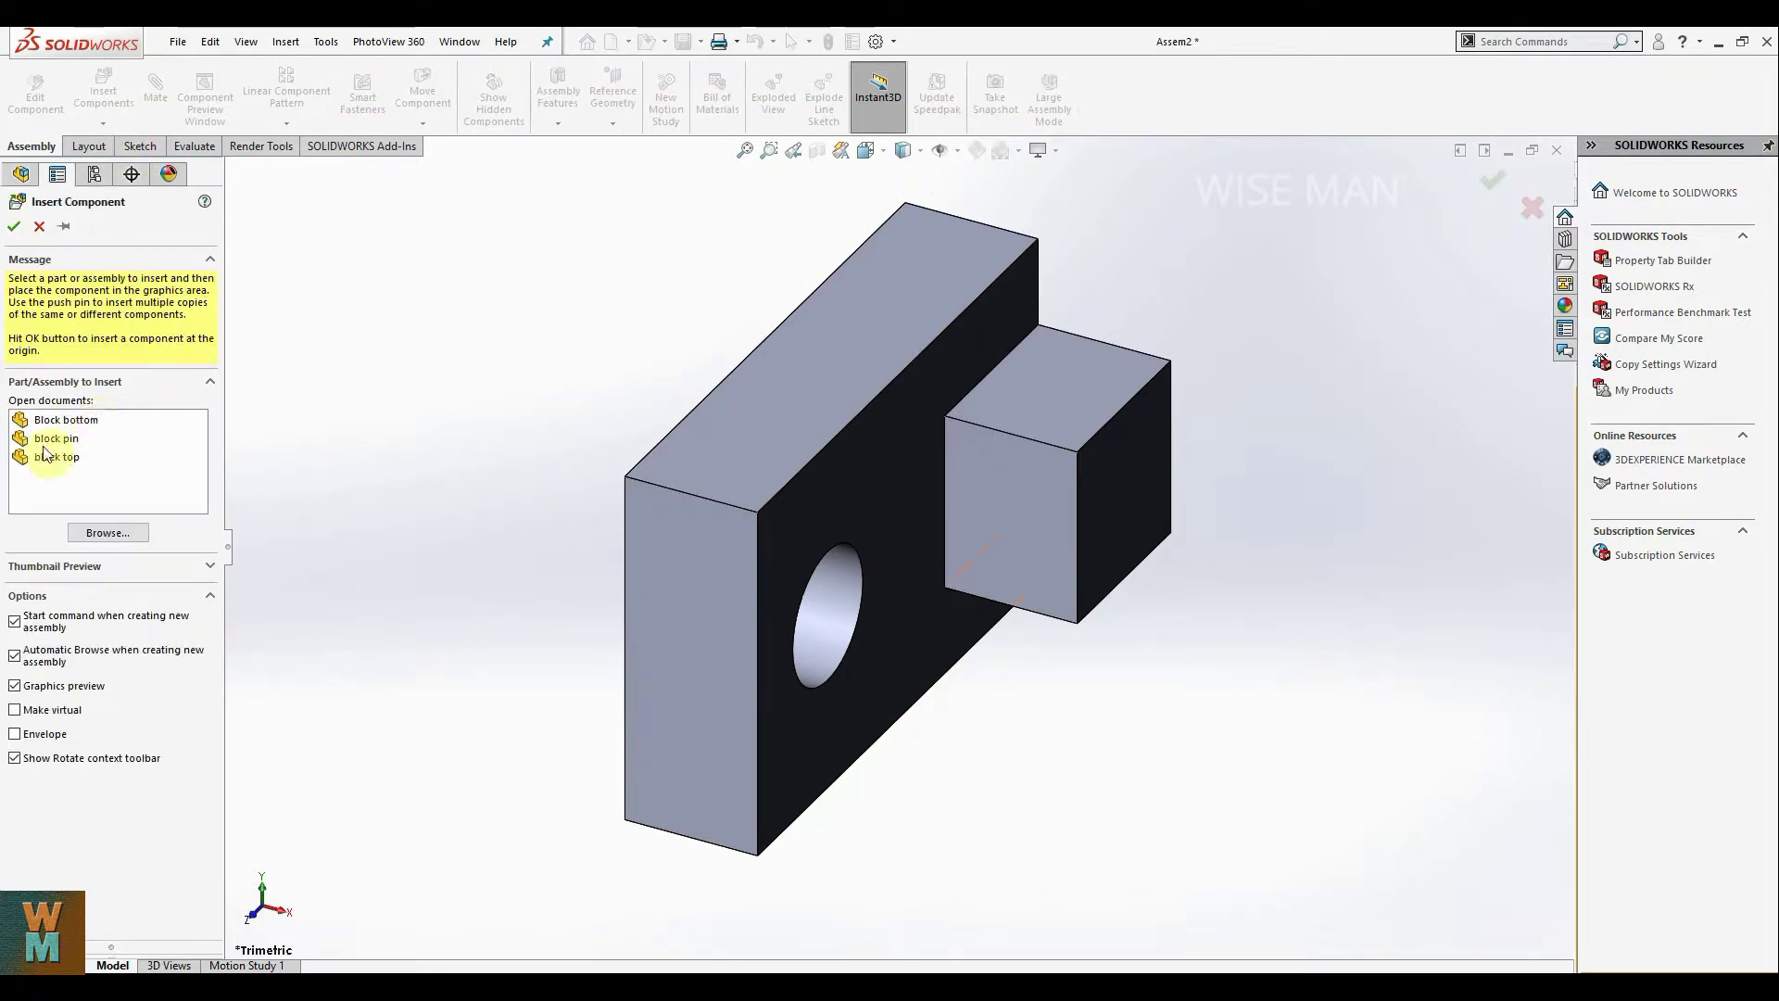
Step: Insert block top beside Block bottom and block pin to their lower right
click(49, 463)
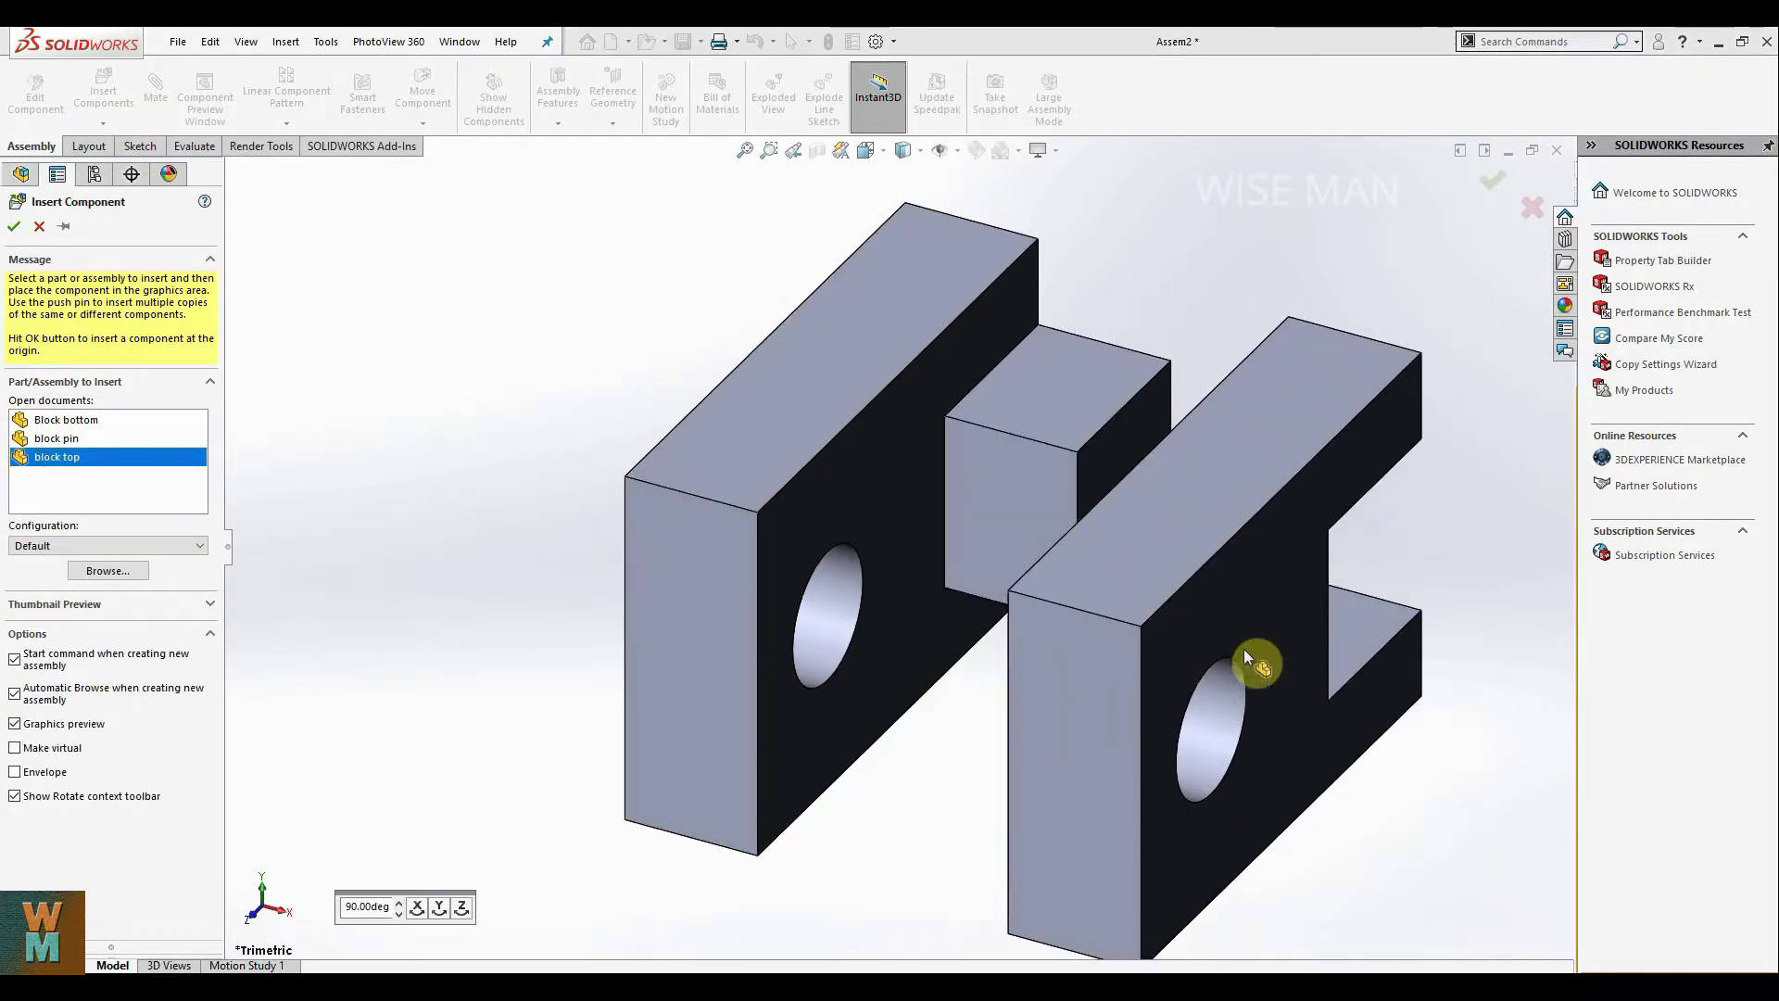
scroll(1325, 654, up, 3)
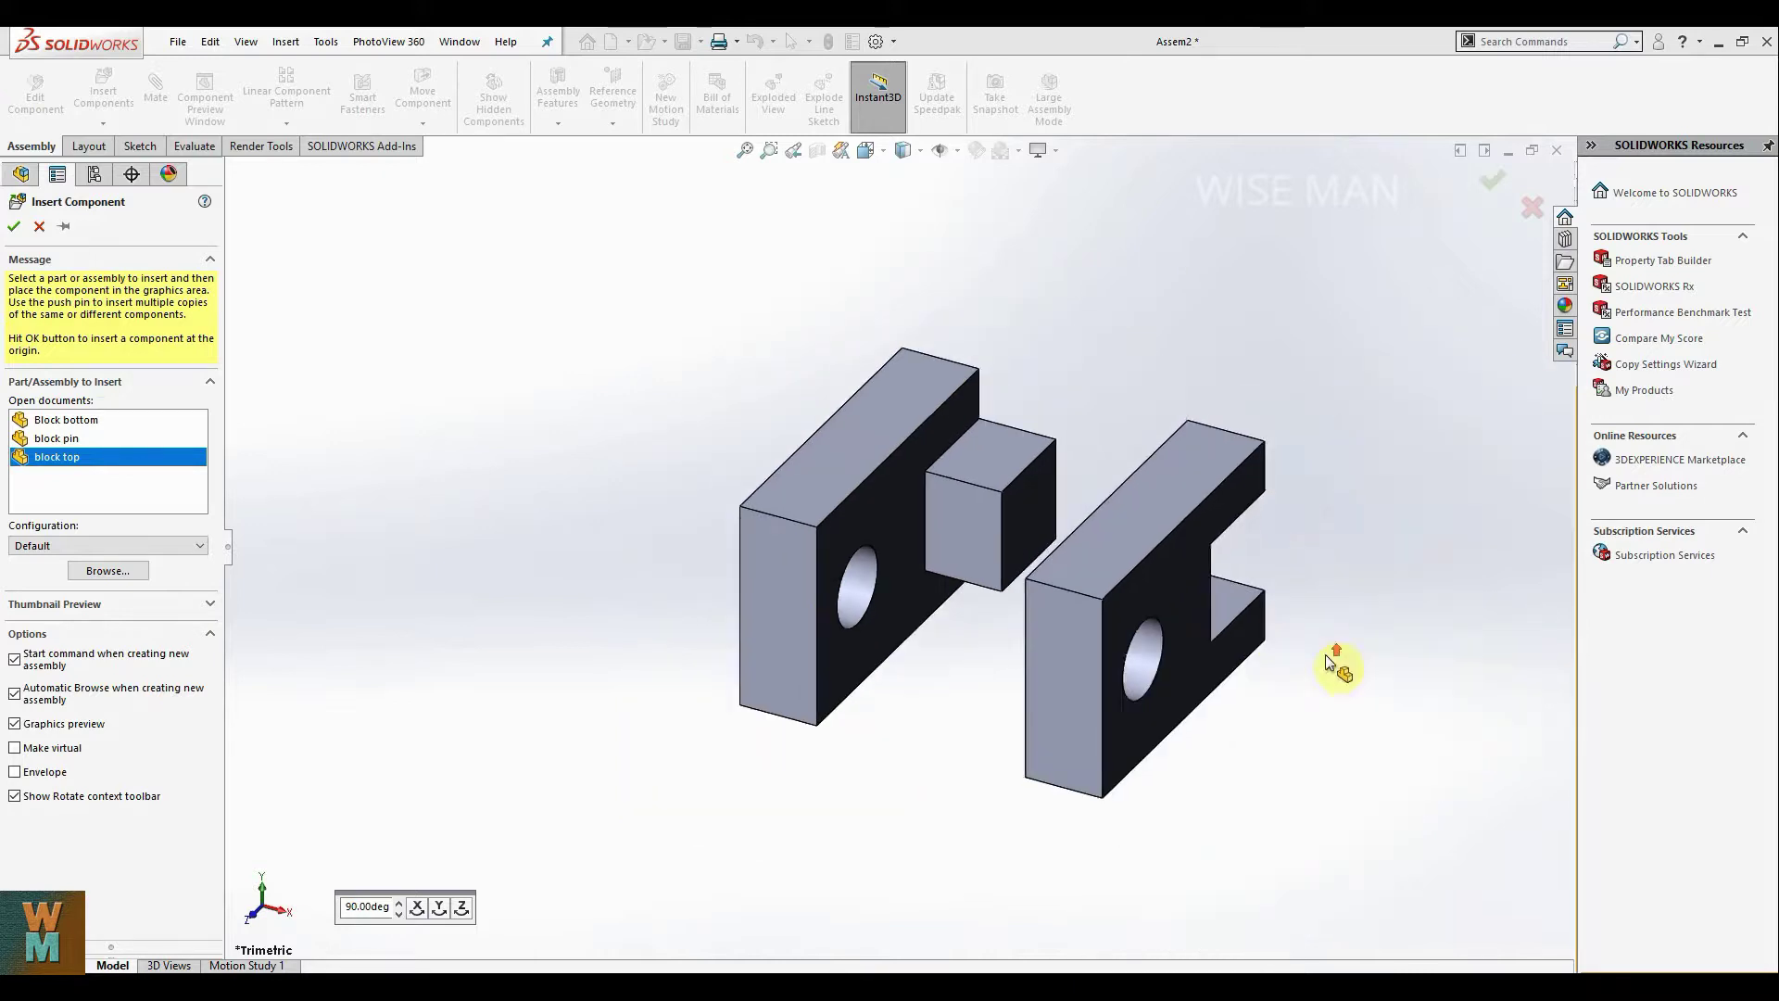
click(1187, 624)
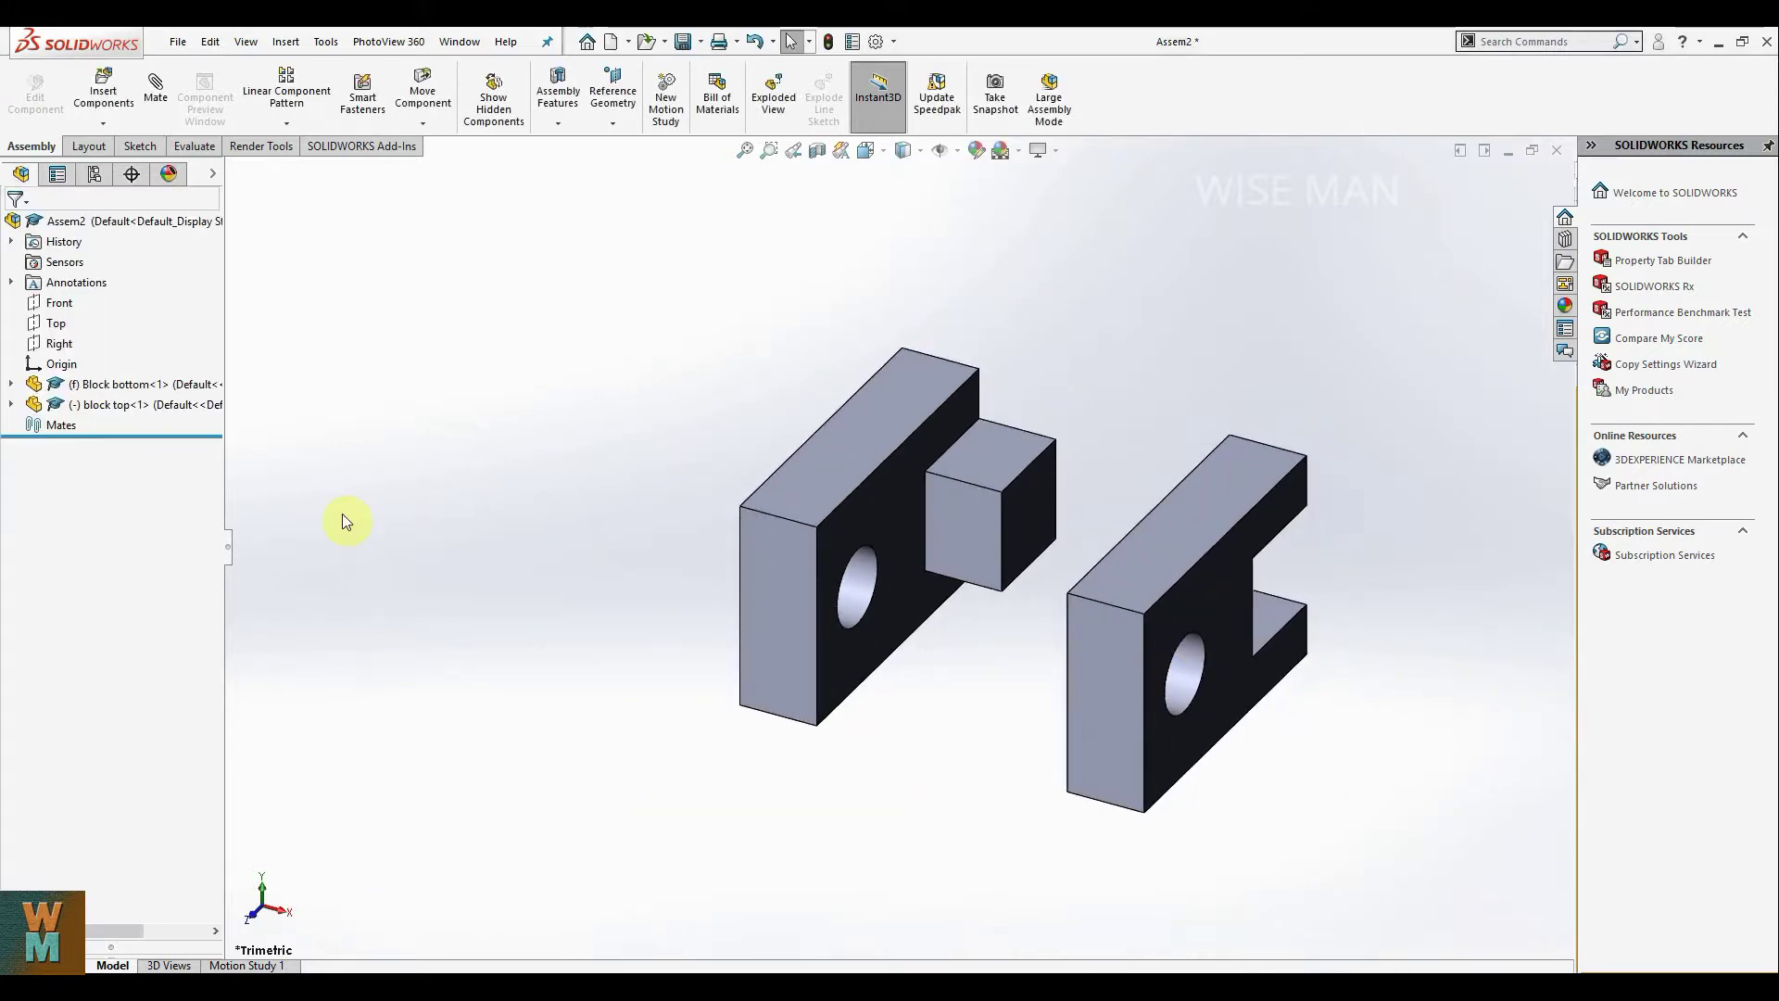
click(97, 90)
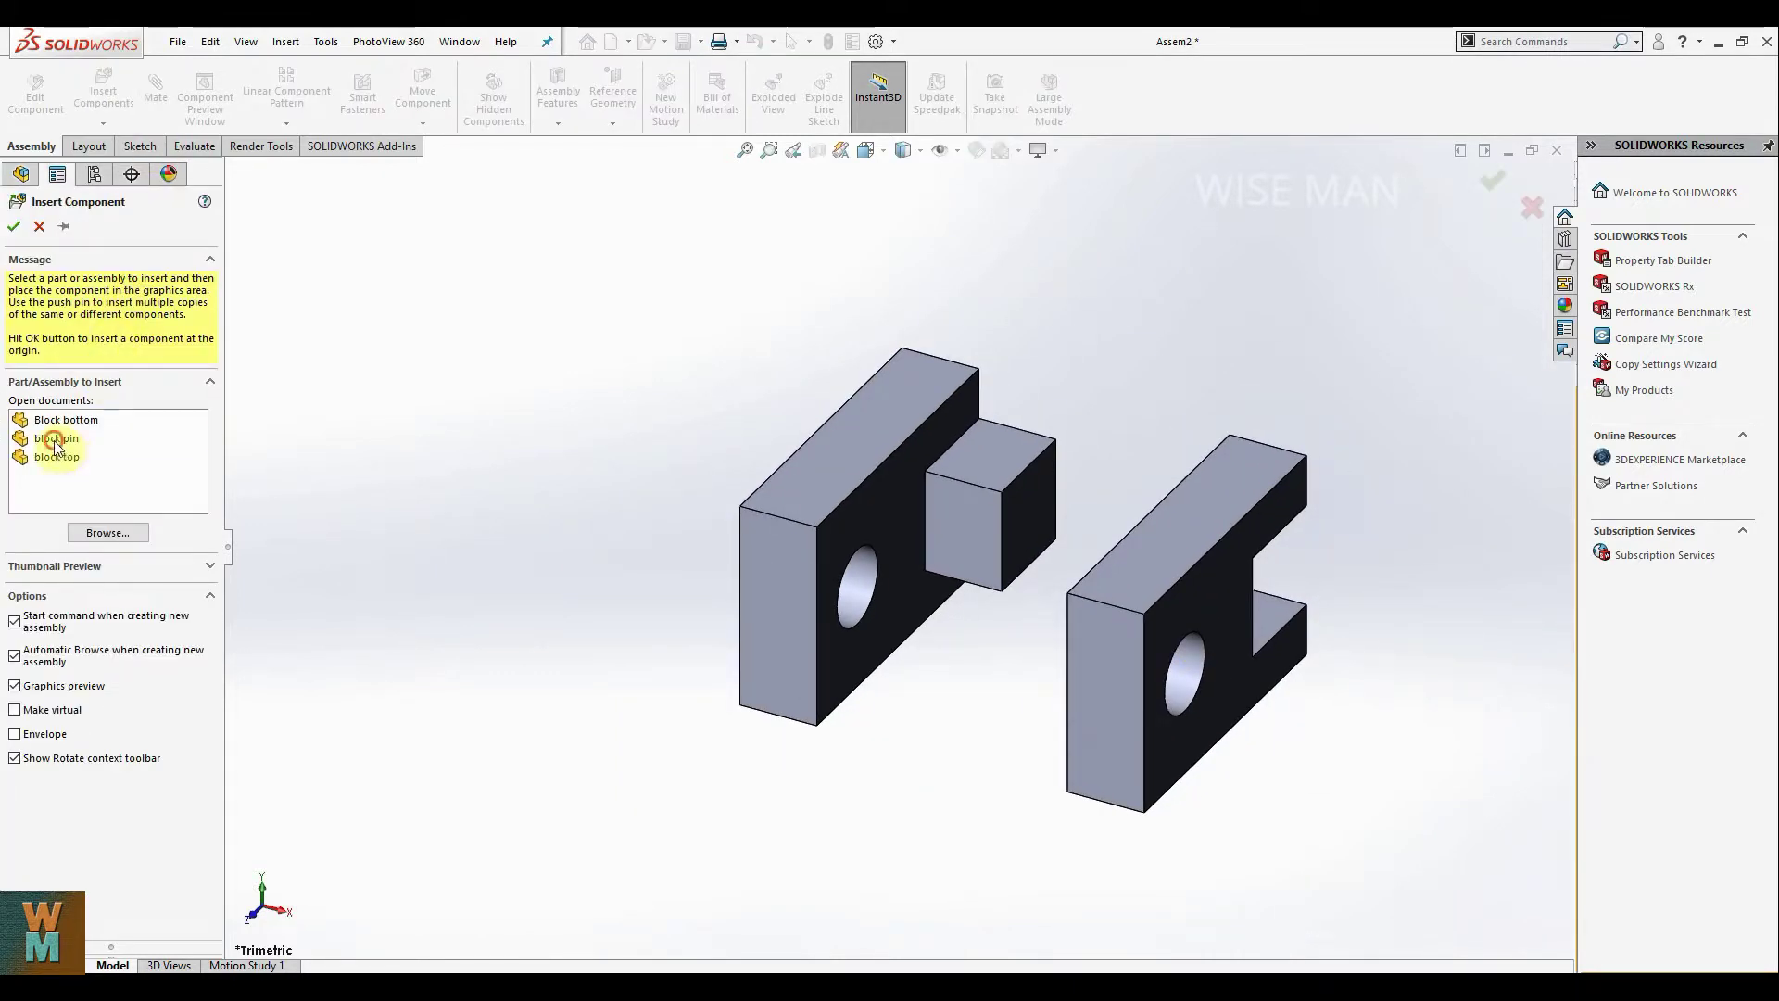
click(56, 443)
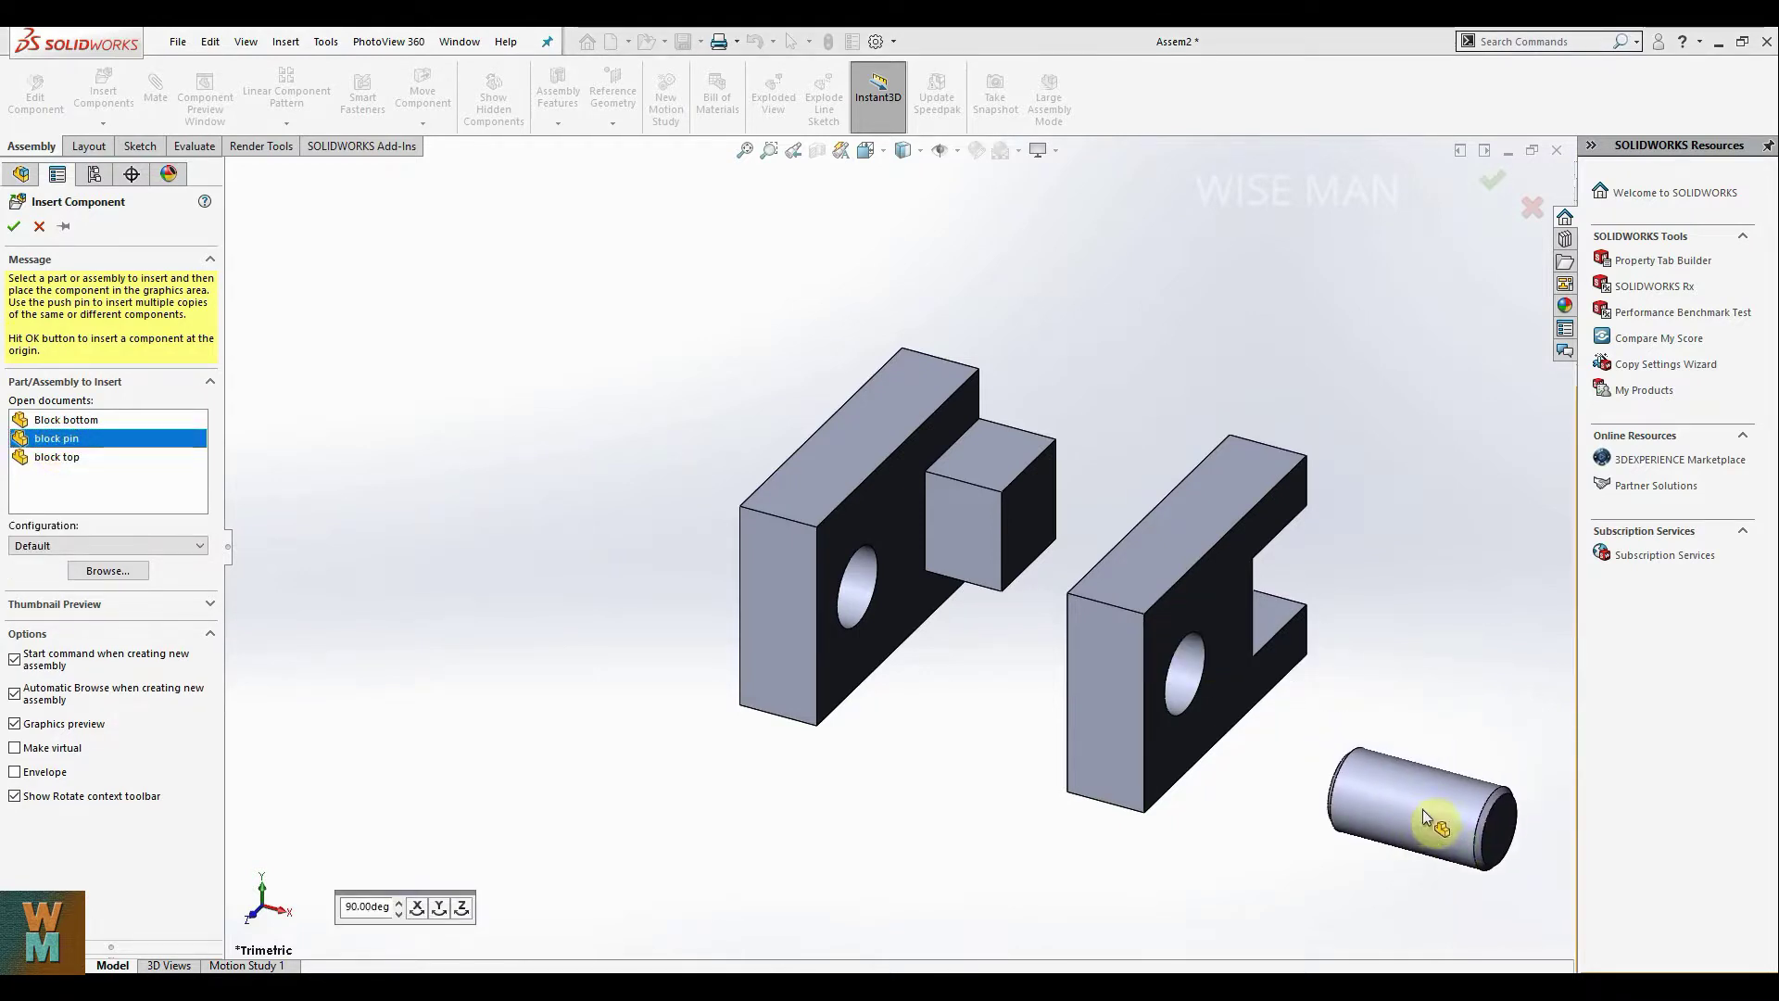
click(1422, 809)
middle_drag(1390, 441, 1340, 401)
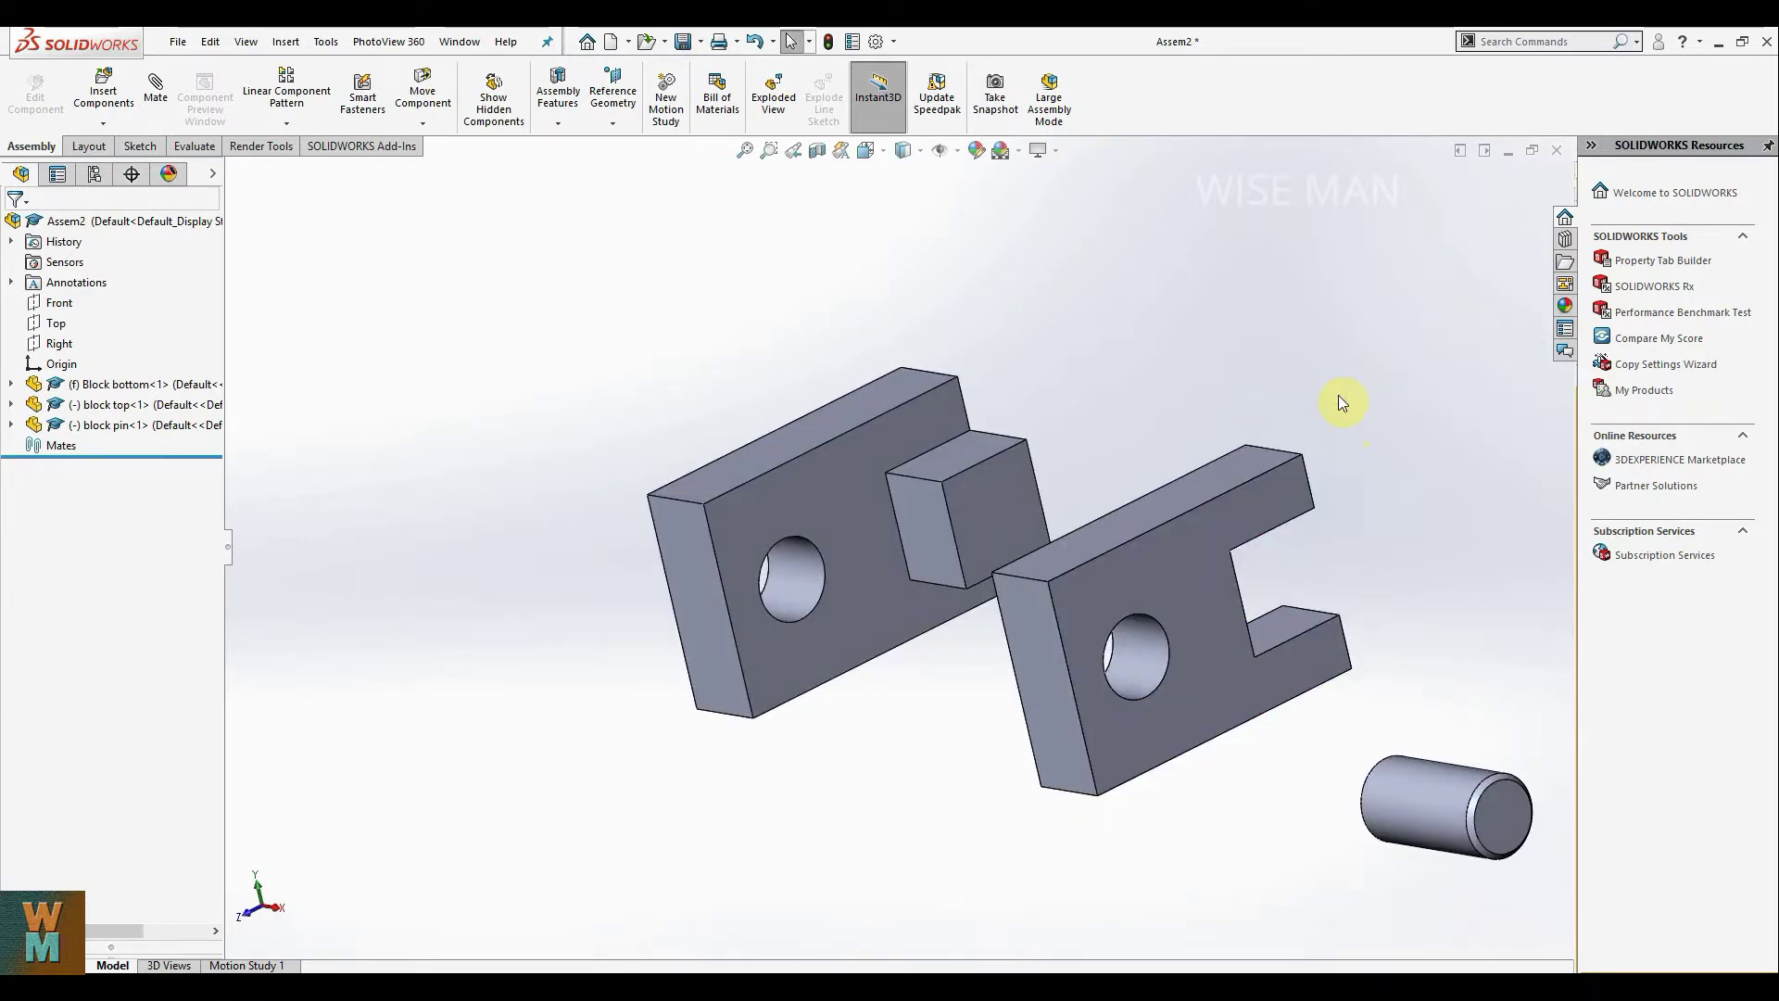
Step: Mate a Block bottom face coincident with a block top face (Coincident1)
click(163, 92)
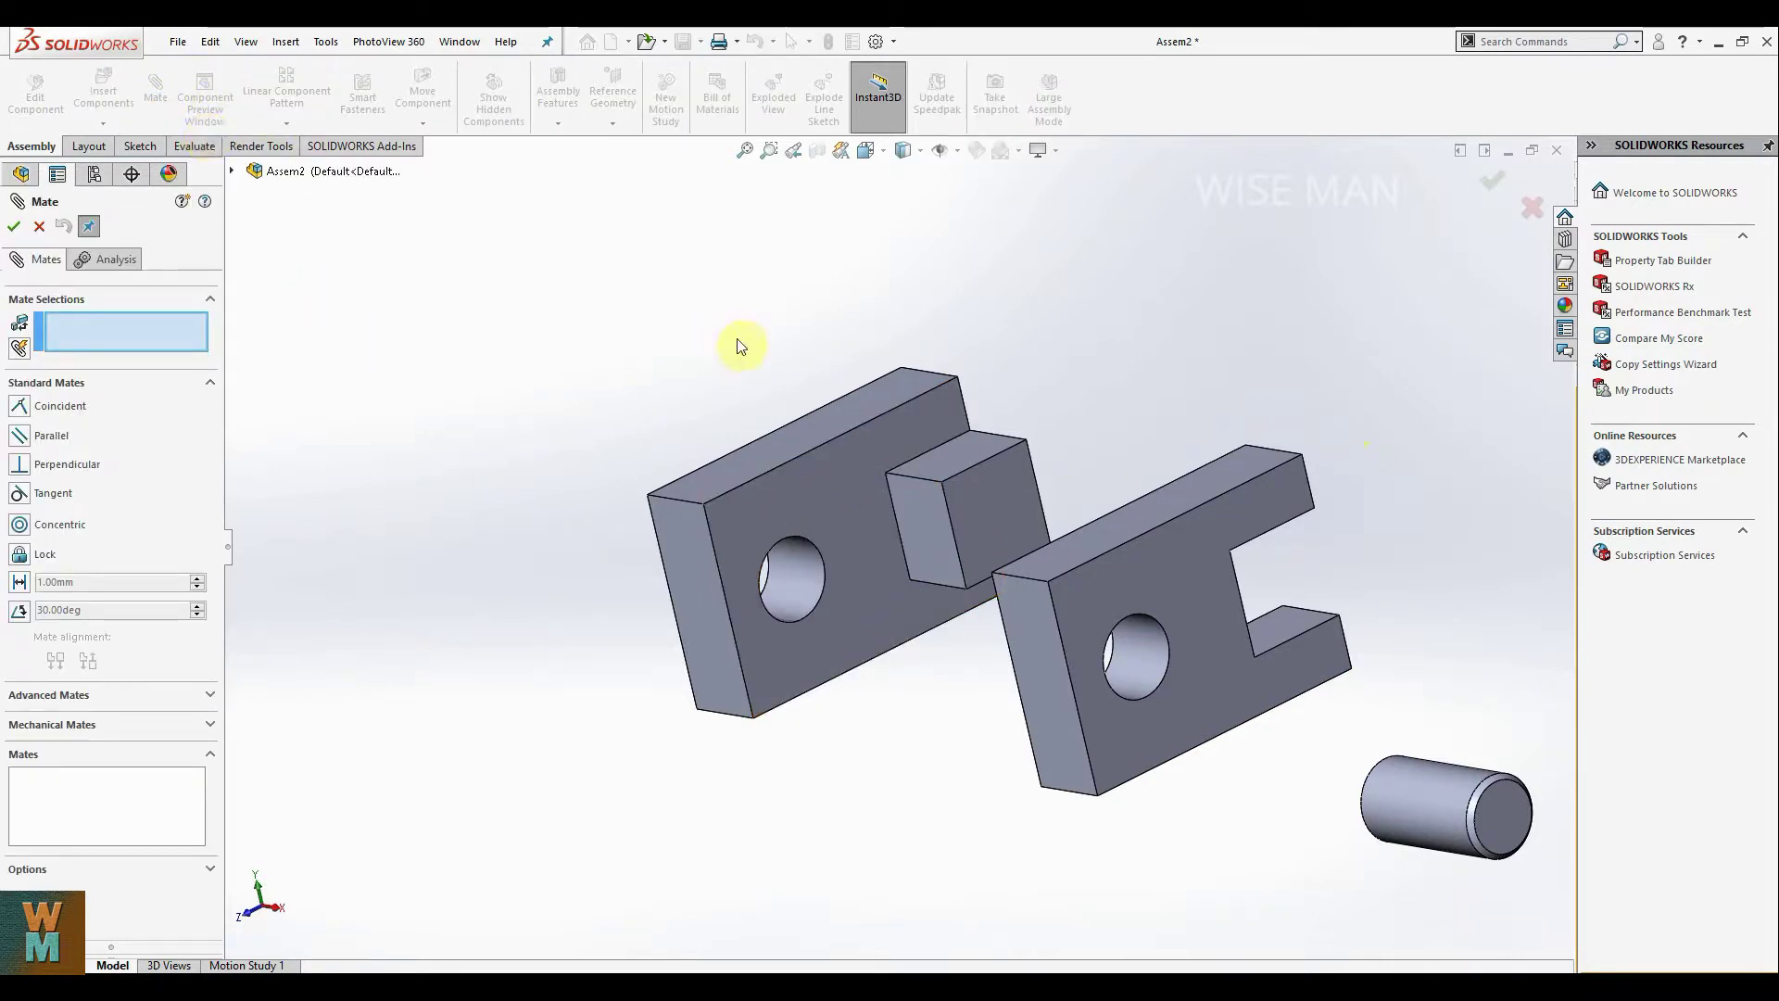
click(838, 514)
middle_drag(1037, 296, 1221, 592)
click(1219, 597)
mouse_move(1177, 365)
middle_down()
mouse_move(1112, 337)
mouse_move(1174, 360)
mouse_move(1231, 429)
mouse_move(1115, 290)
mouse_move(1195, 351)
middle_up()
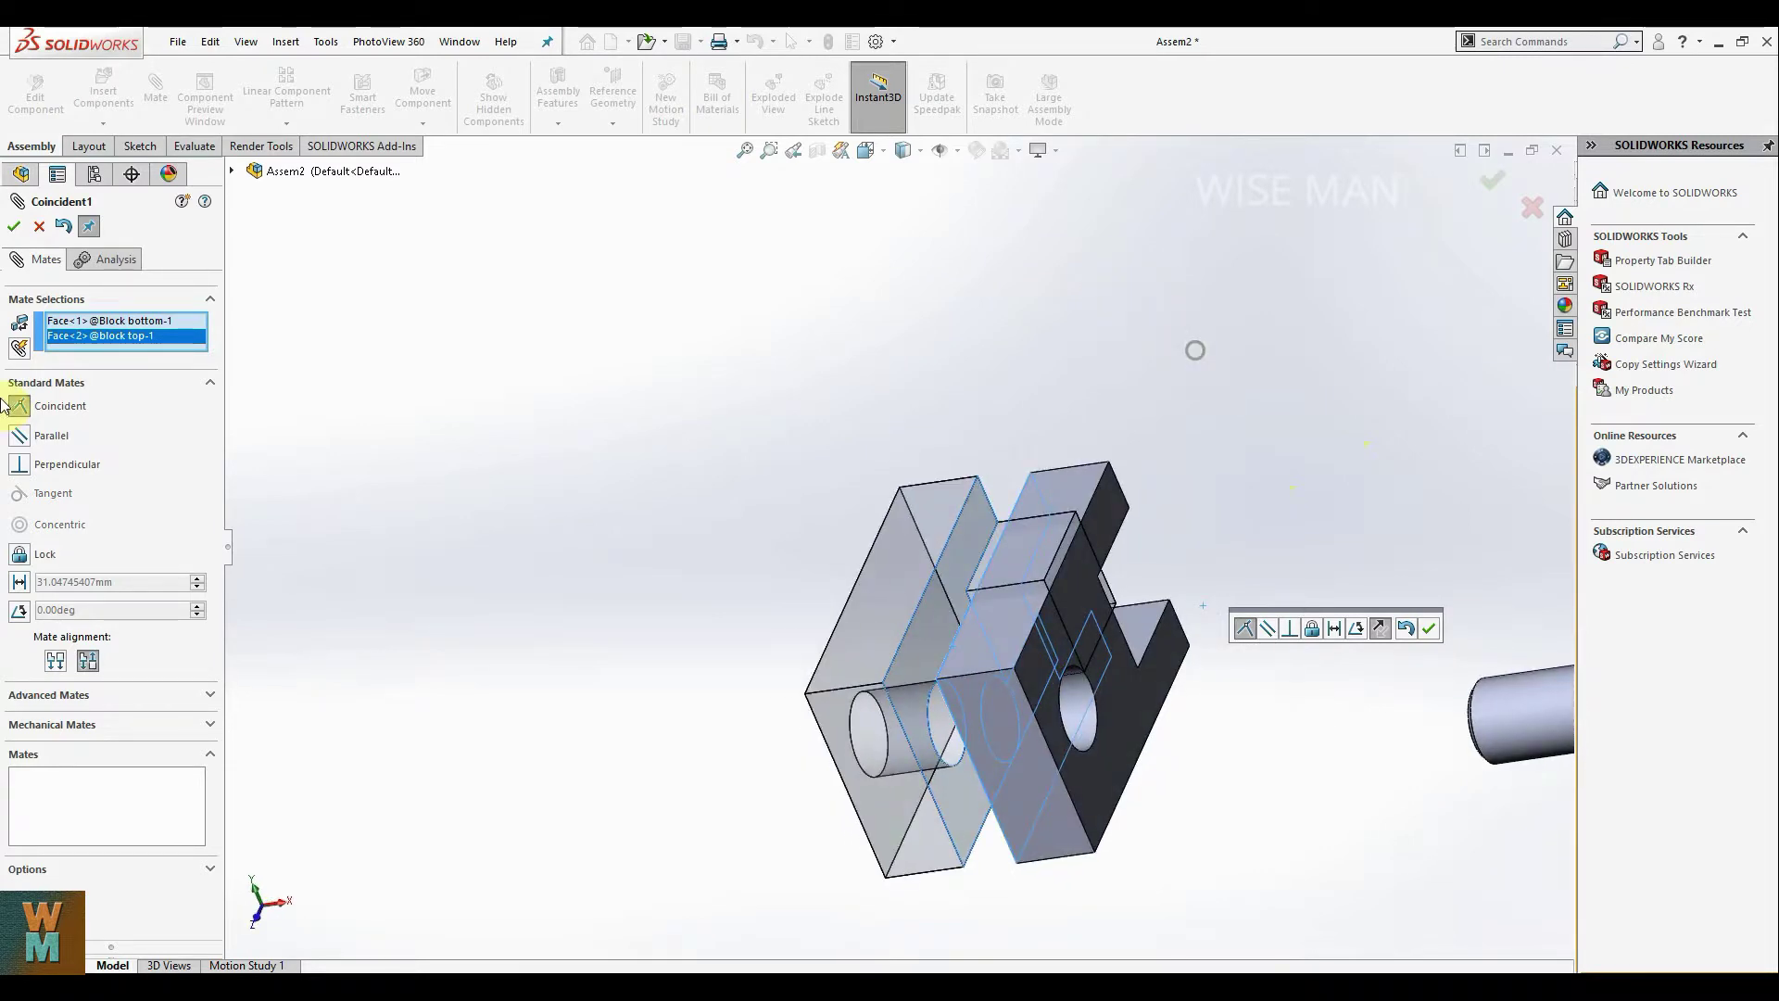
click(14, 229)
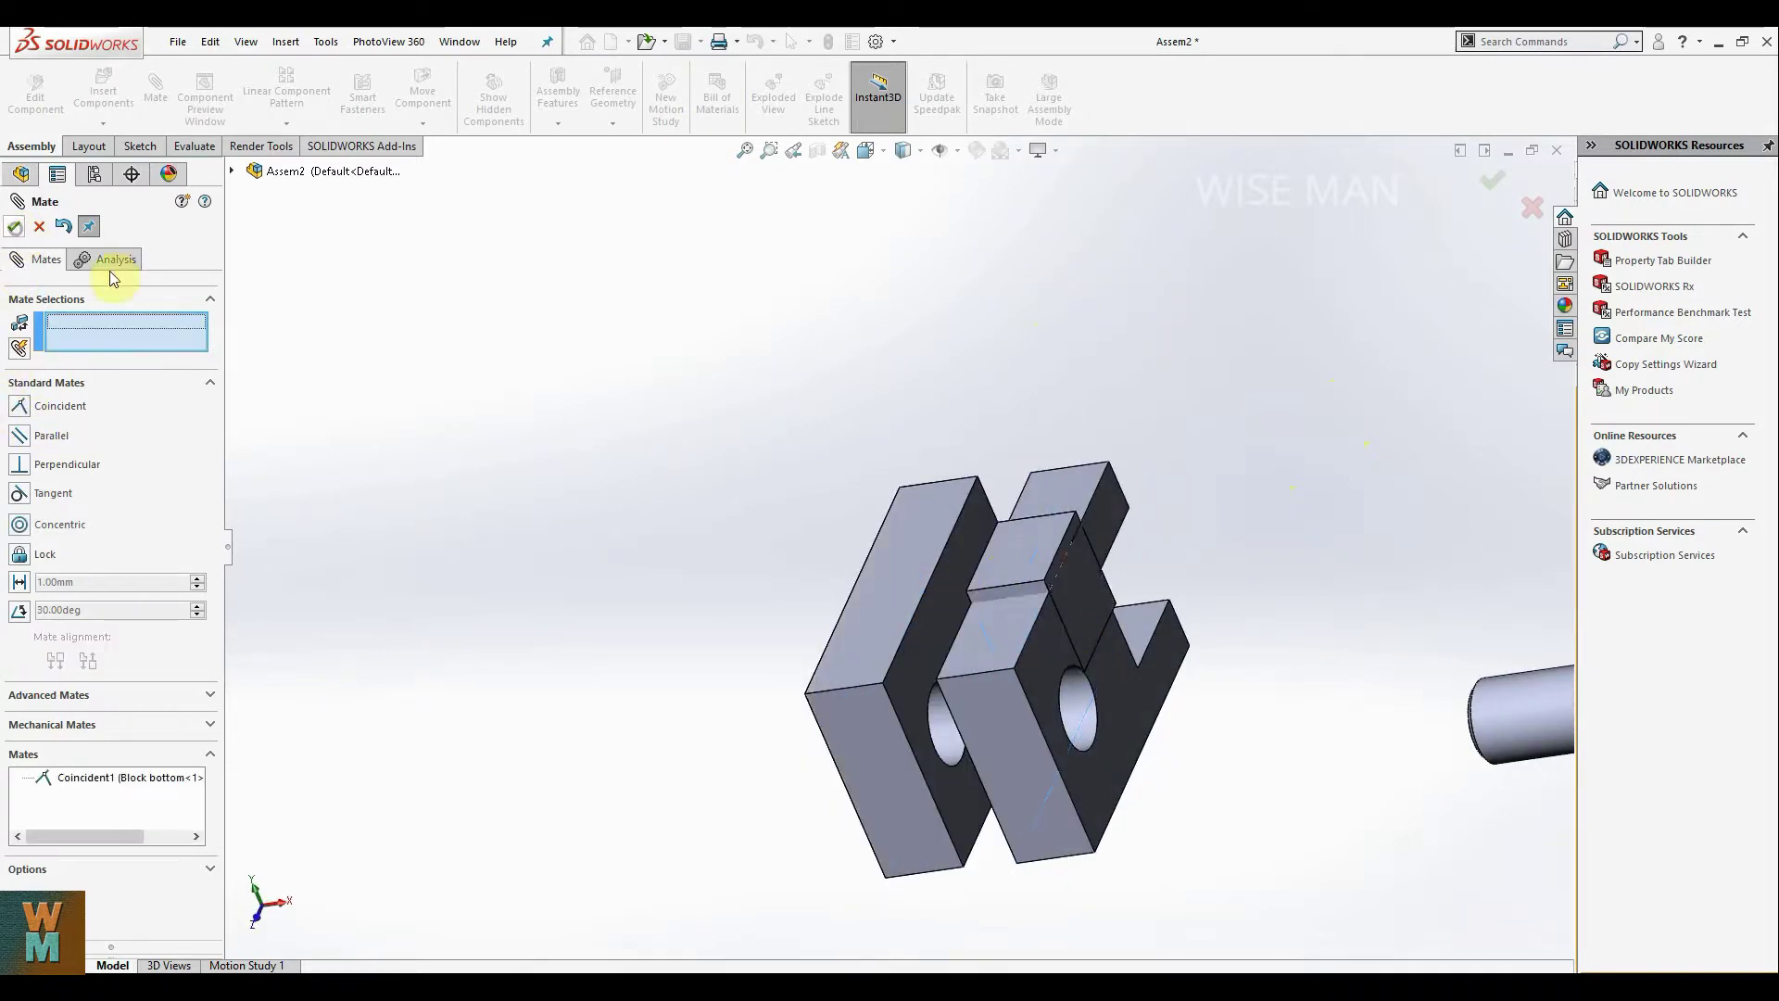
Step: Add a second coincident mate between a block top edge and a Block bottom face
middle_drag(1267, 315, 938, 747)
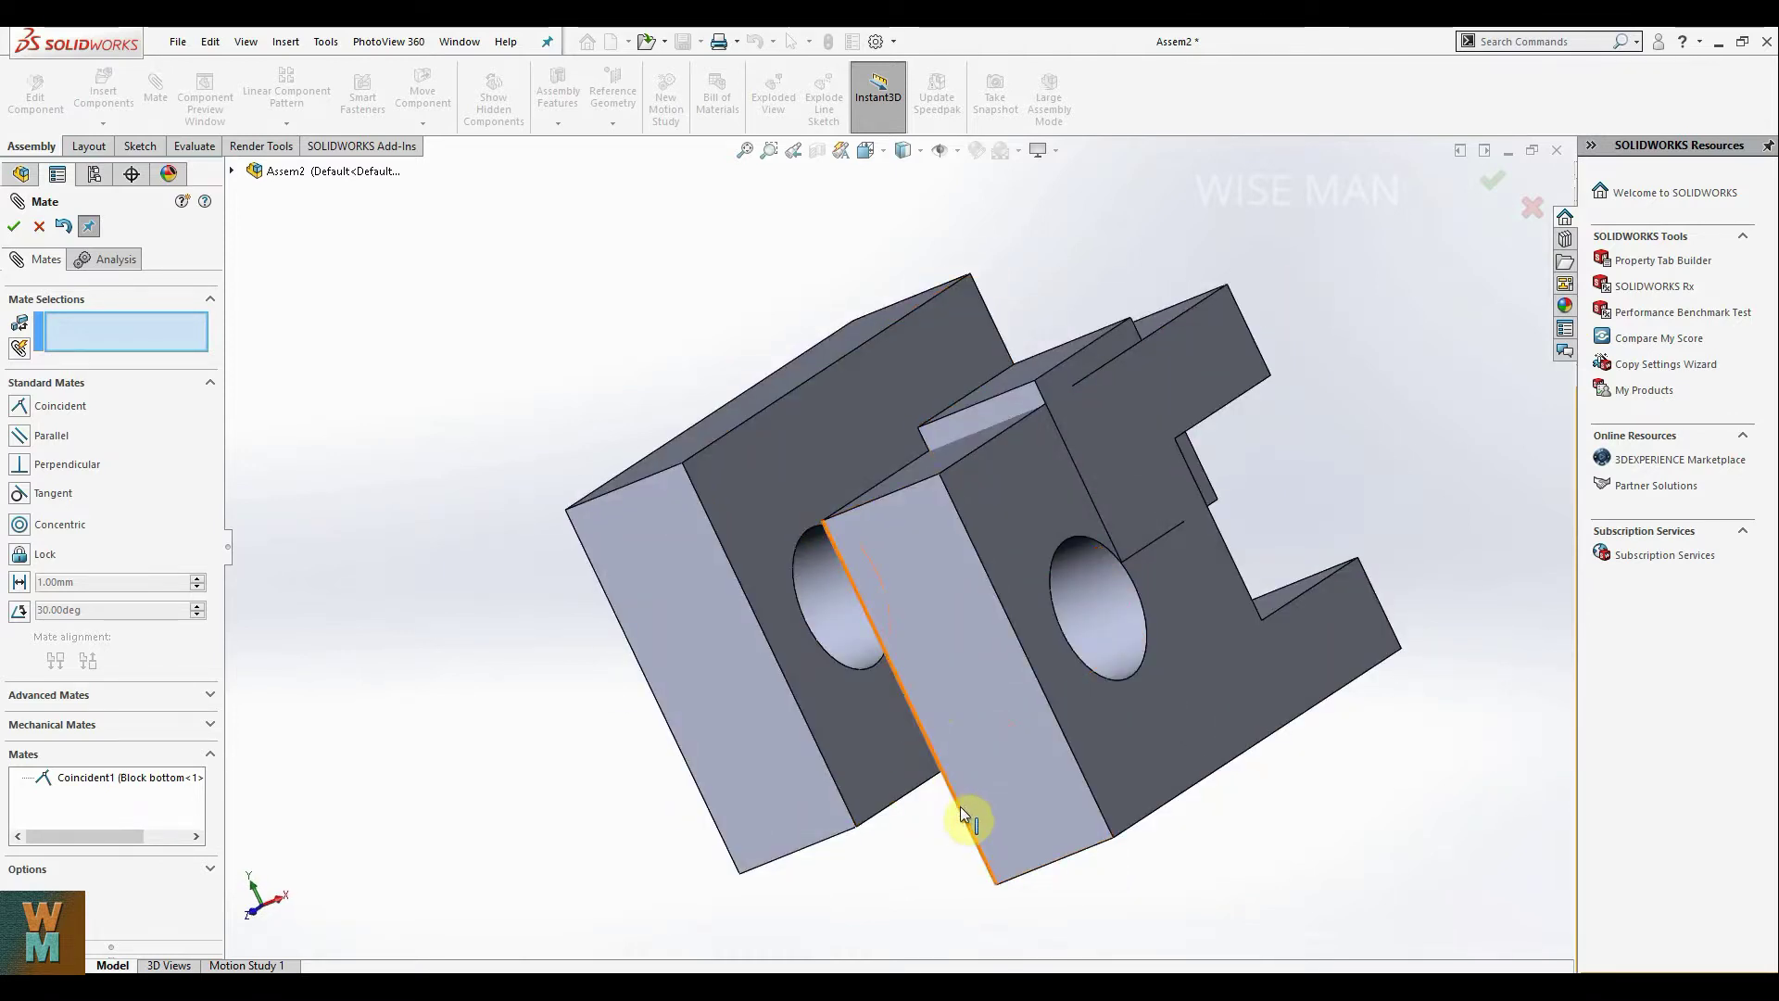
middle_drag(941, 747, 954, 810)
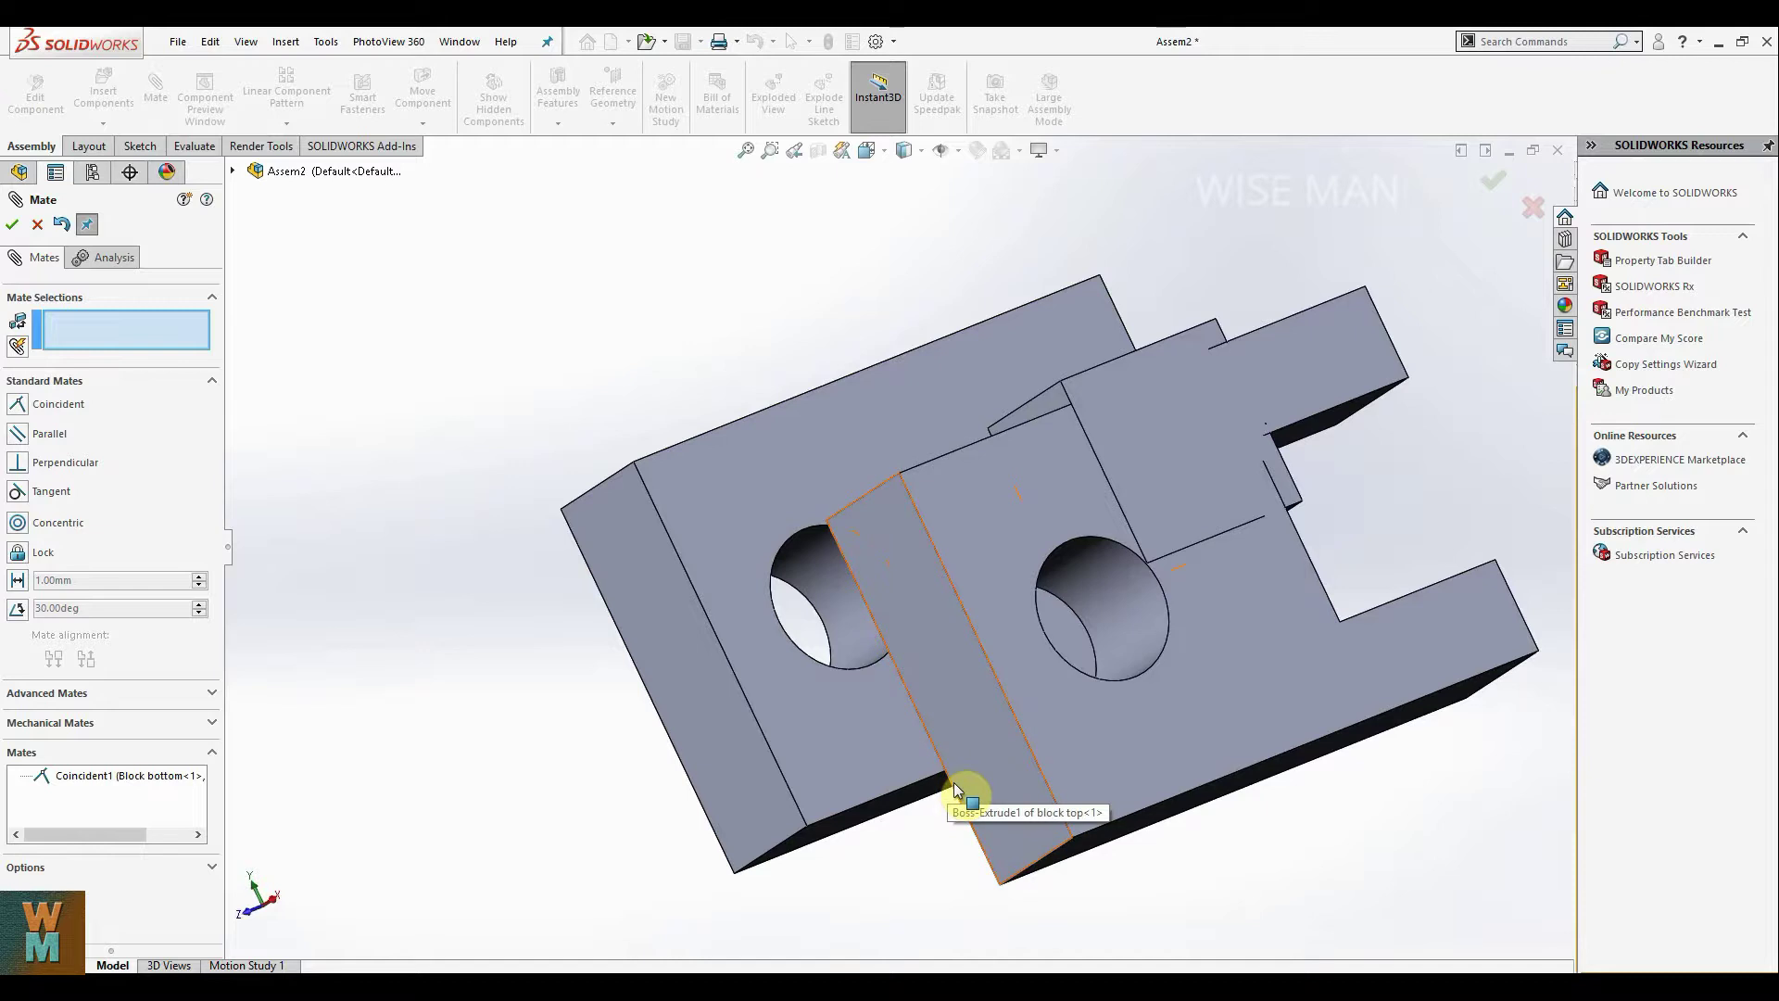
click(972, 828)
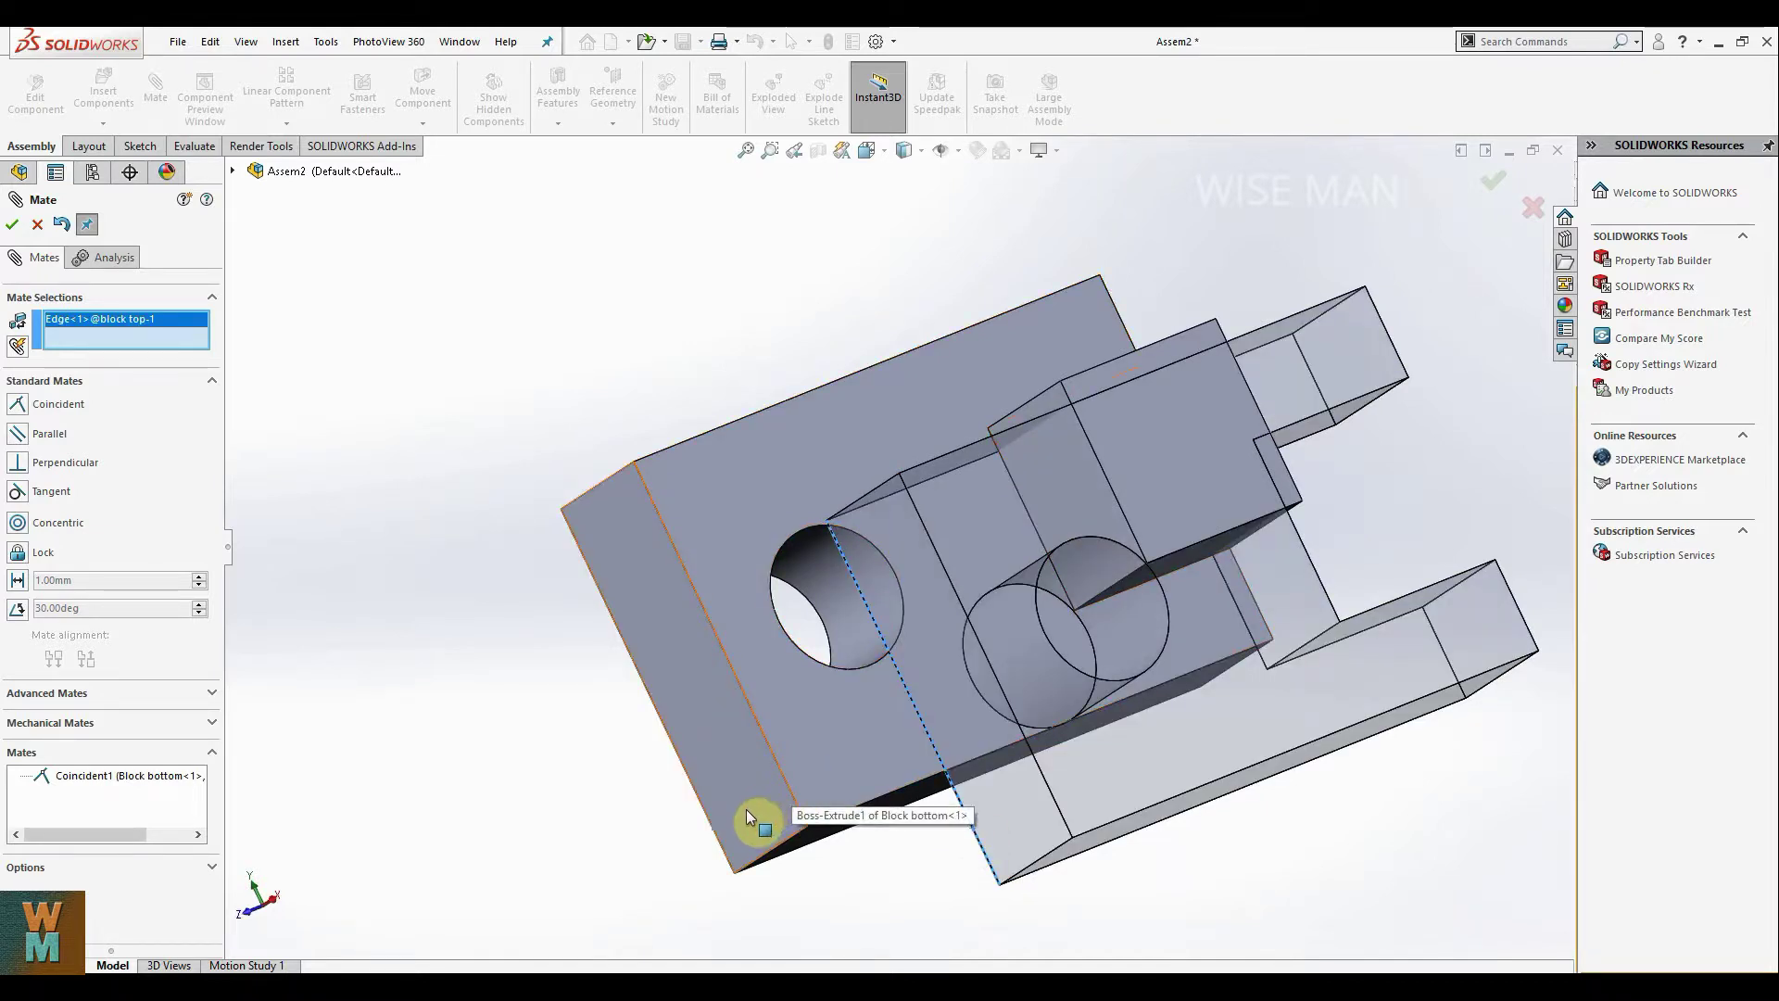
click(786, 781)
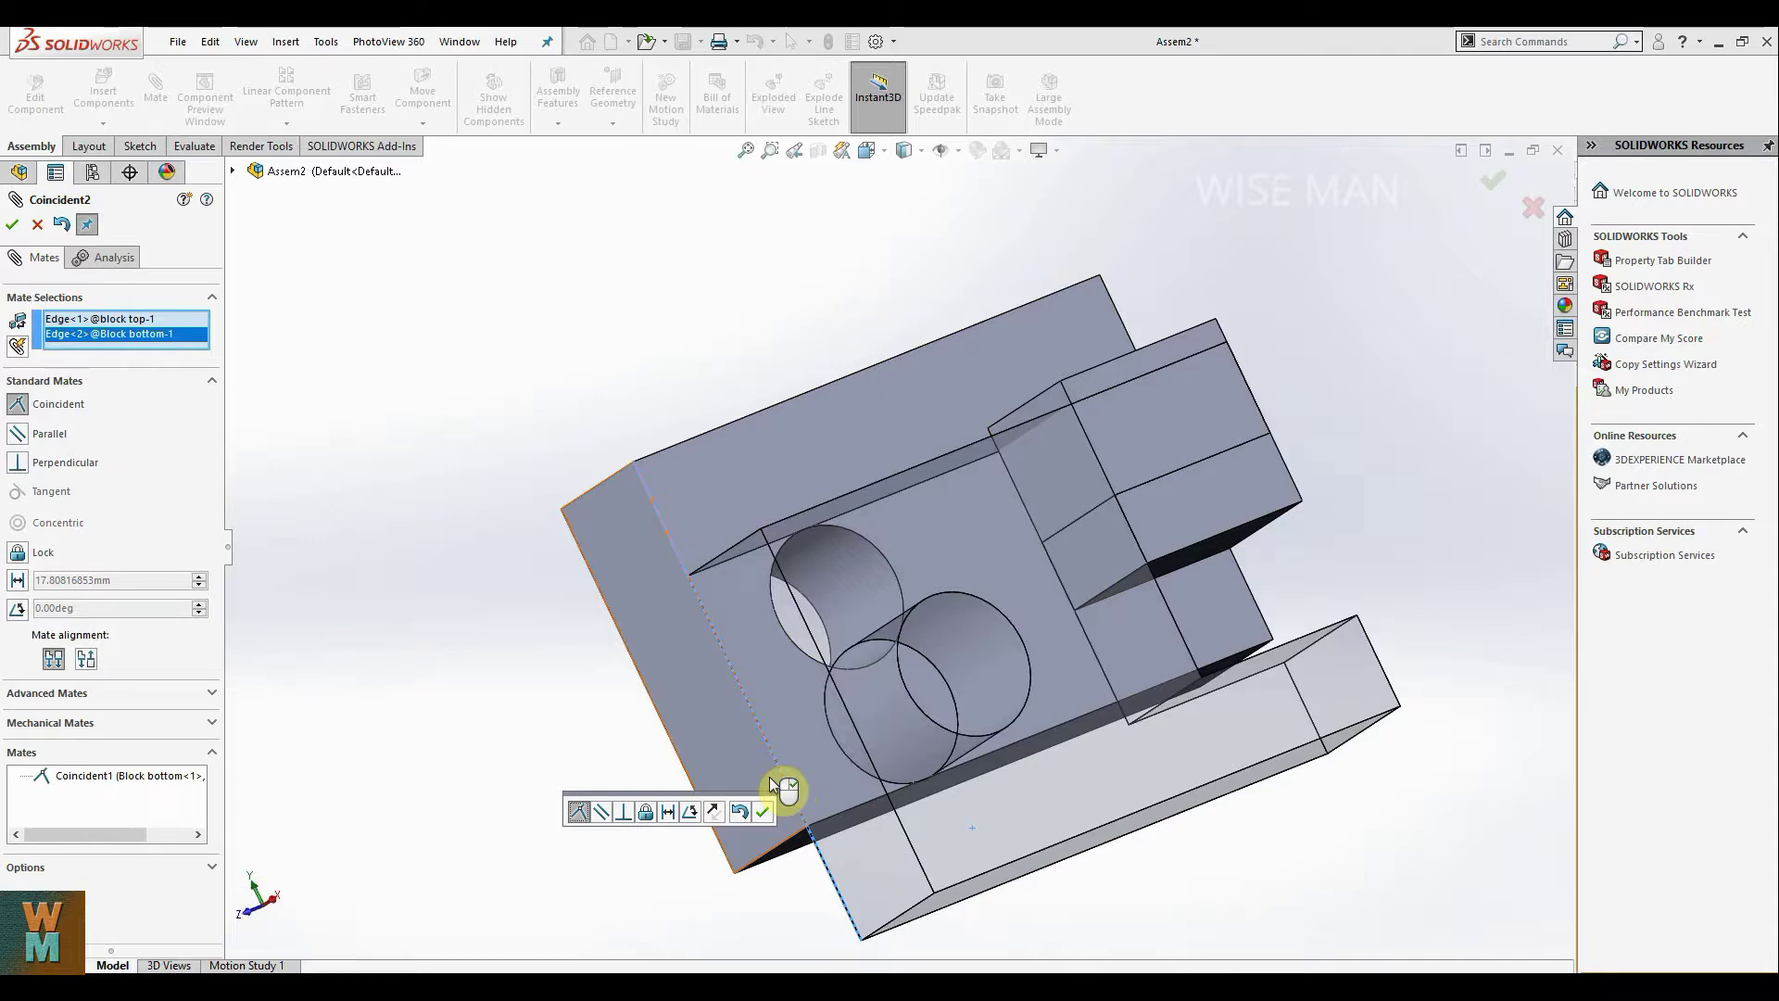
click(783, 793)
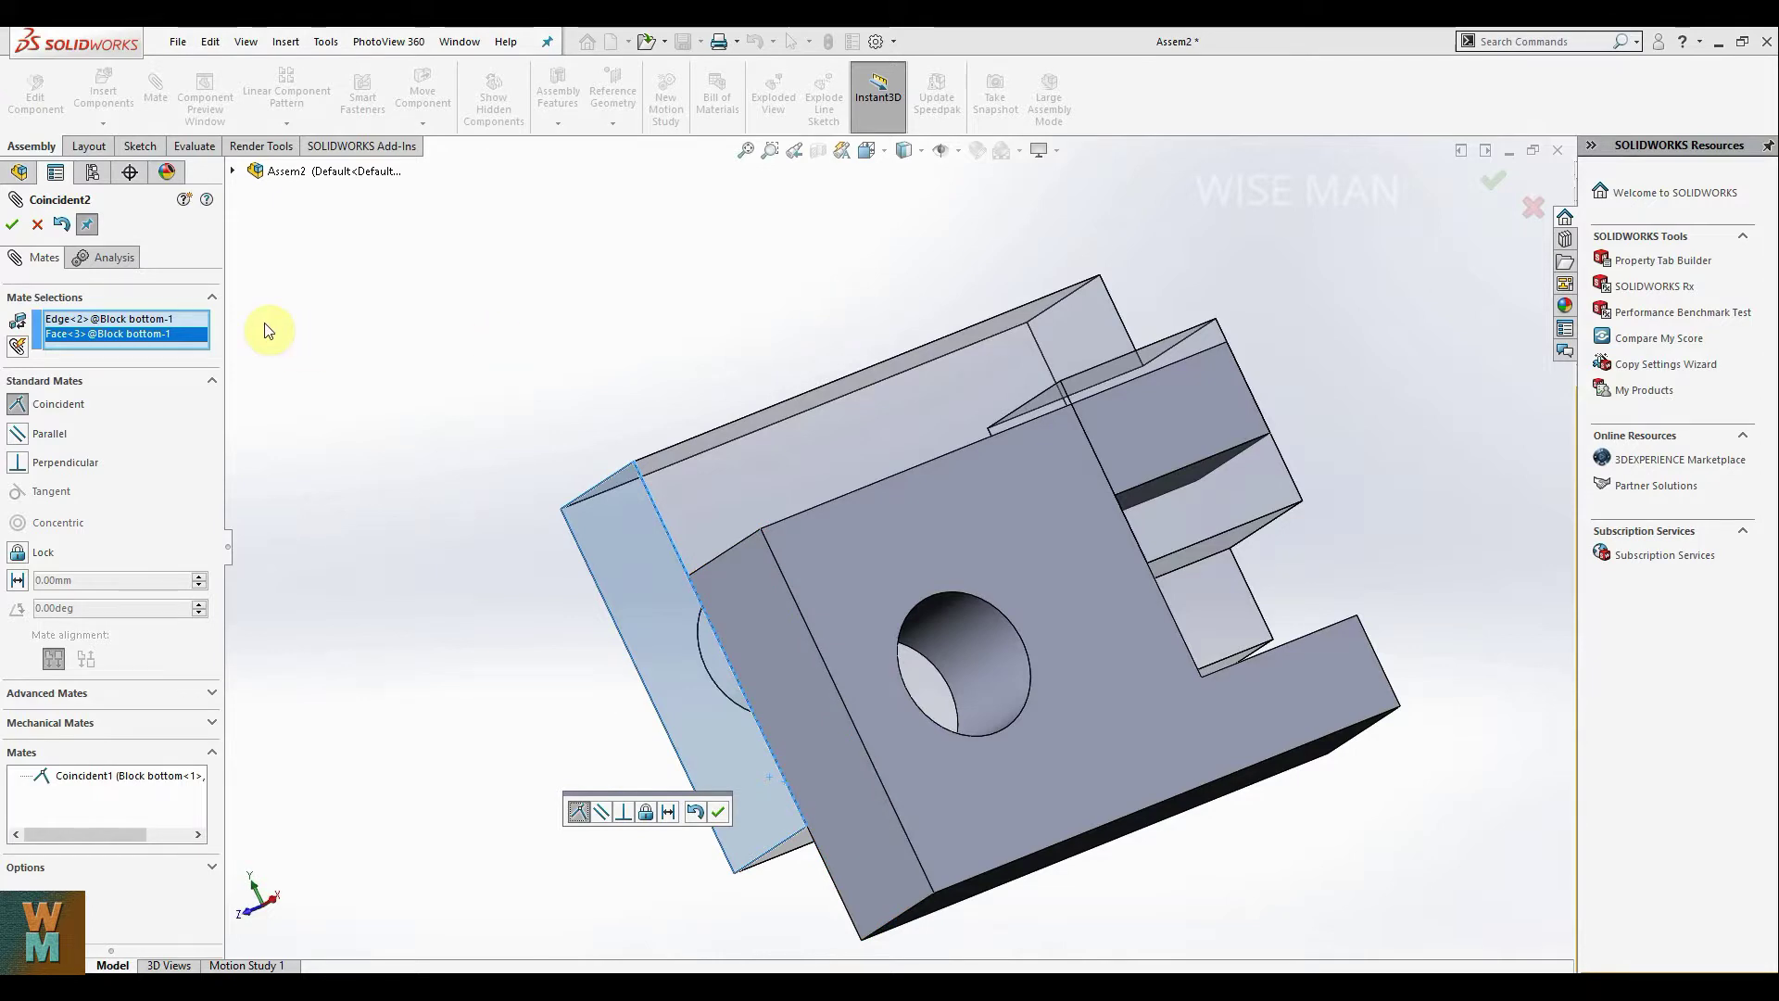
click(12, 225)
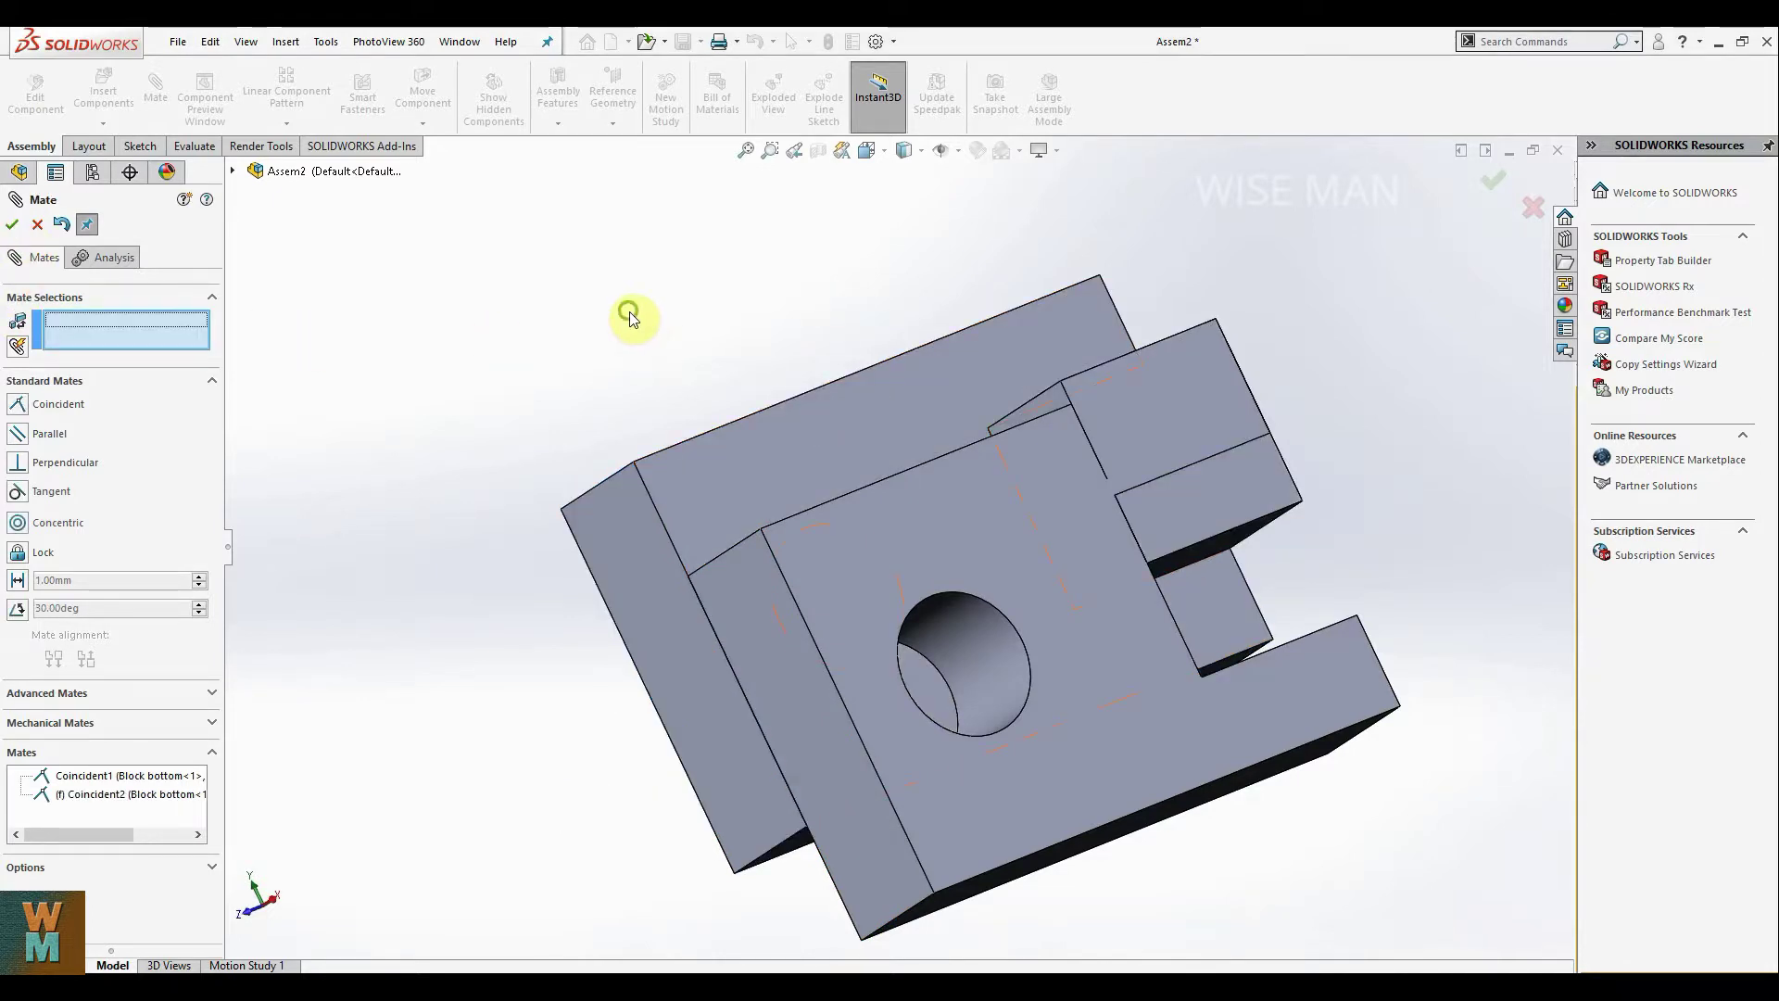
Step: Mate matching Block bottom and block top edges coincident as the third mate
middle_drag(632, 314, 684, 426)
click(876, 435)
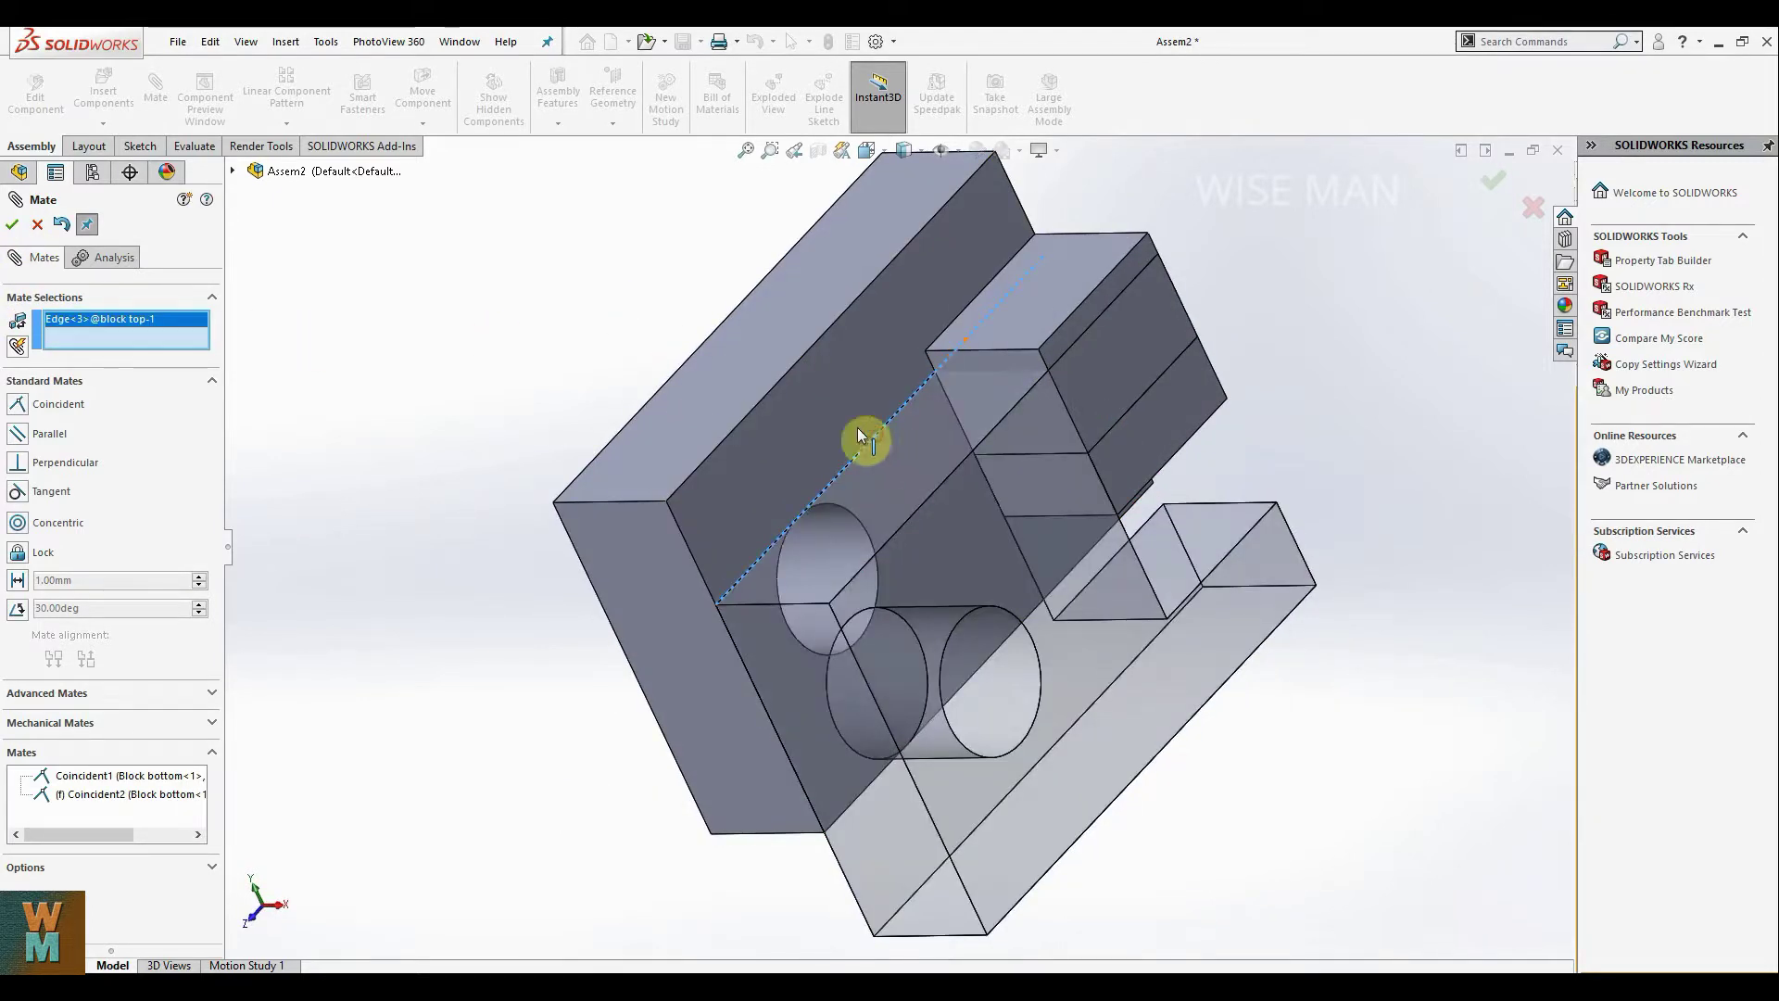
click(787, 377)
middle_drag(1318, 627, 1019, 371)
click(12, 225)
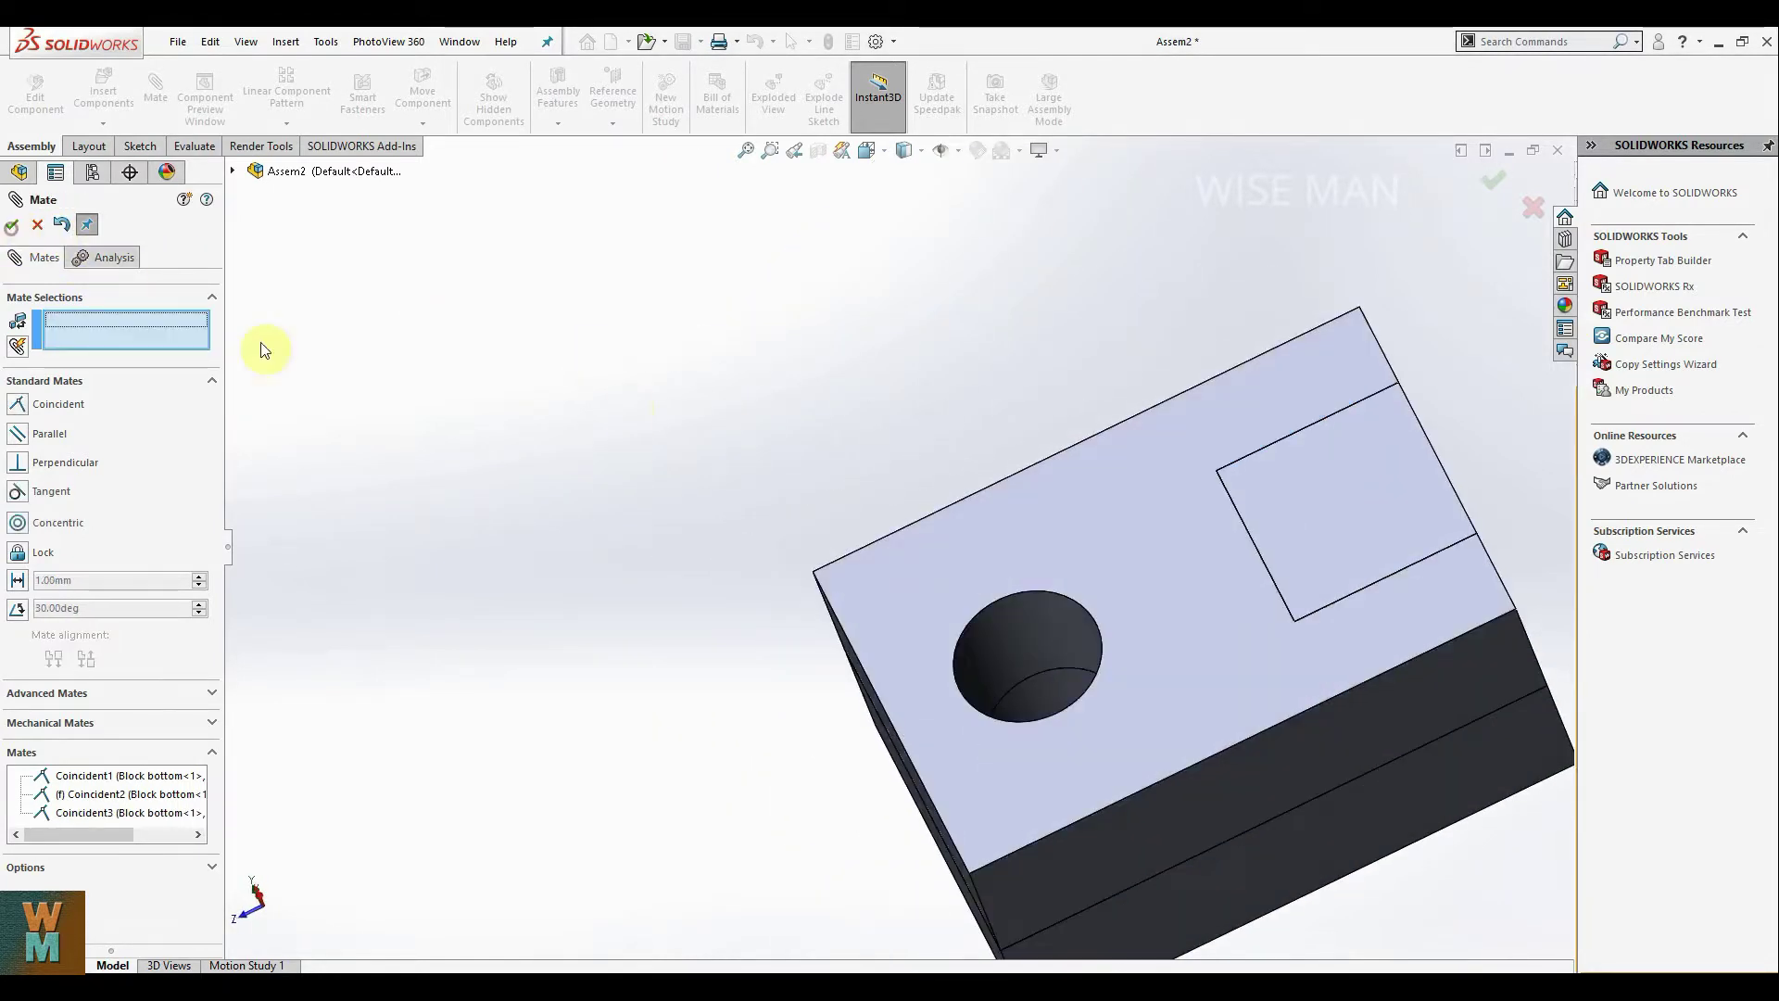
Step: Make the pin's cylindrical face concentric with the block top's hole
scroll(862, 504, up, 5)
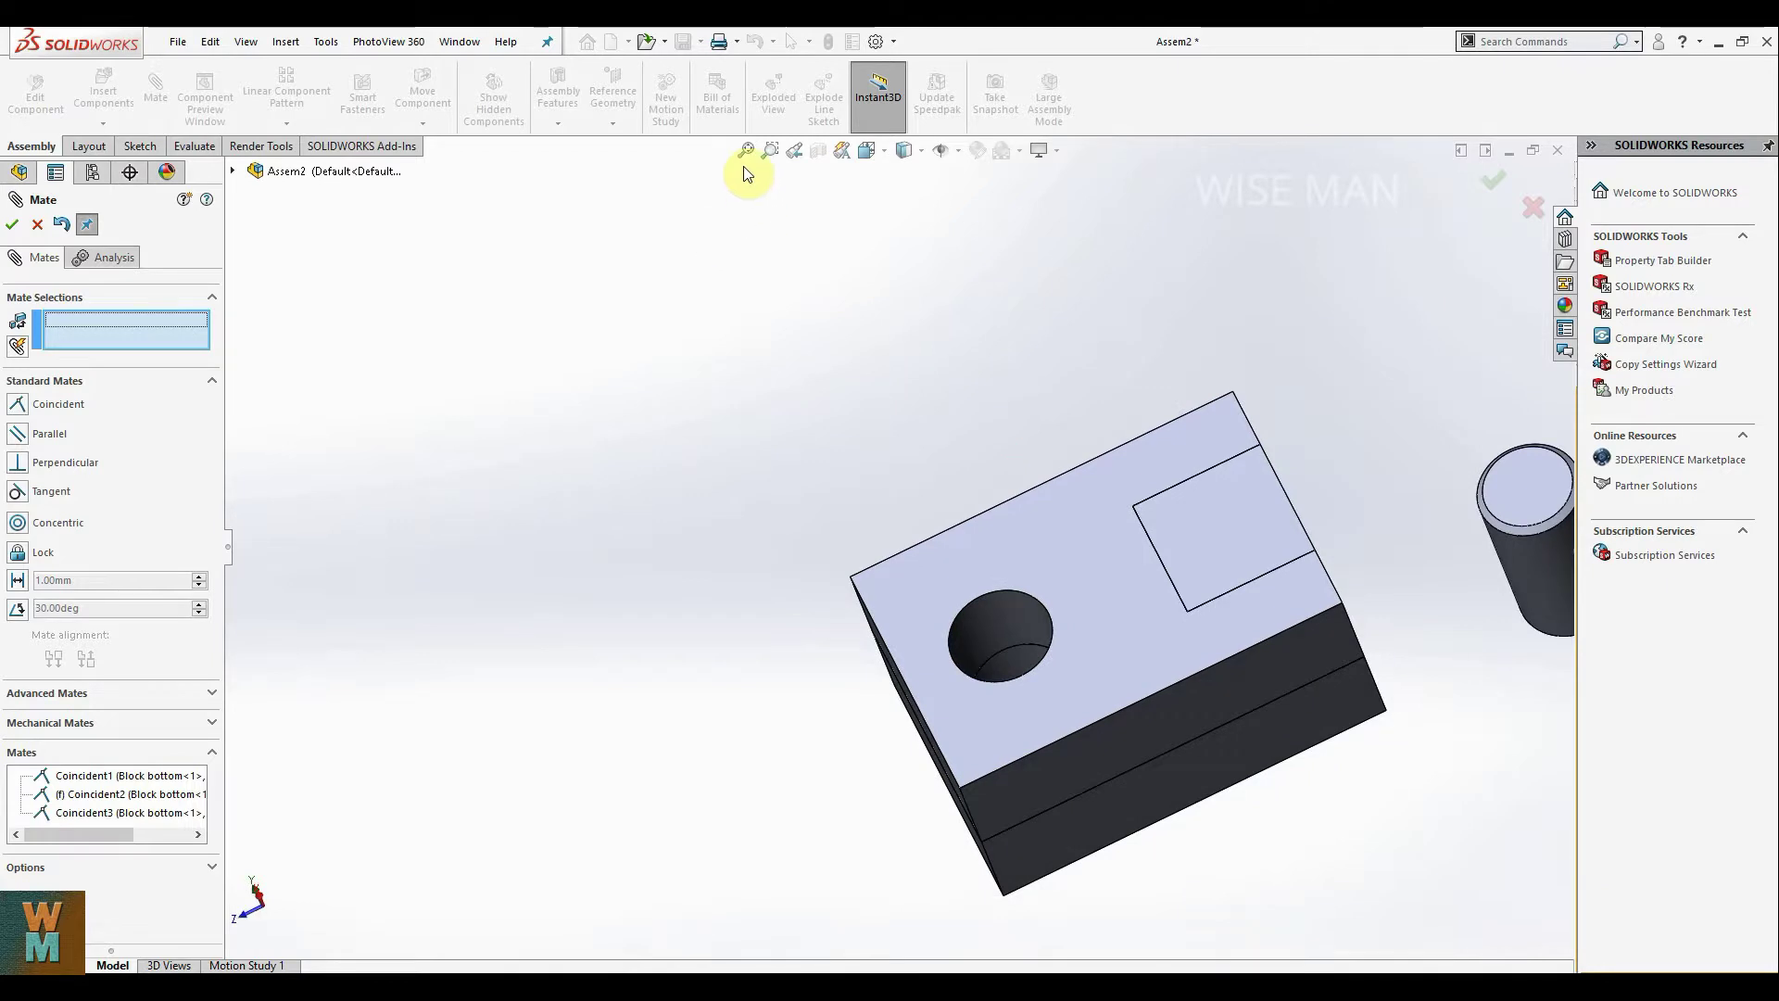
click(746, 149)
middle_drag(983, 609, 1083, 785)
scroll(1182, 468, up, 3)
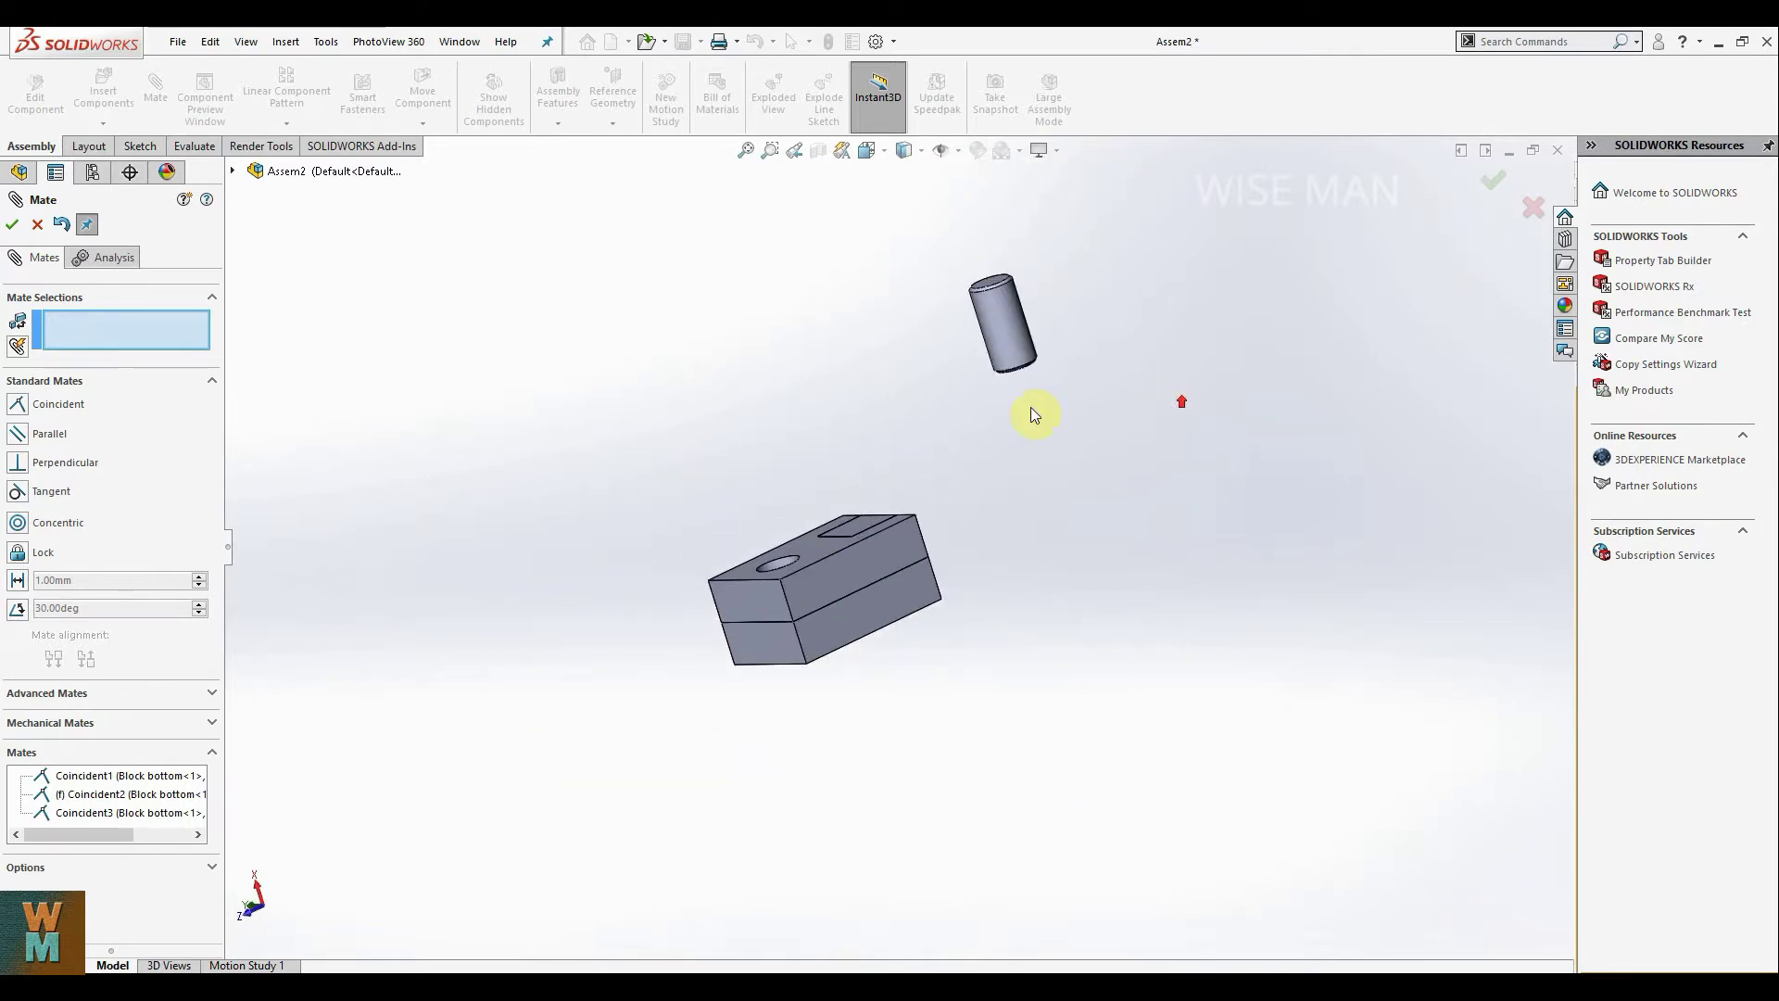
middle_drag(1066, 400, 947, 427)
click(971, 320)
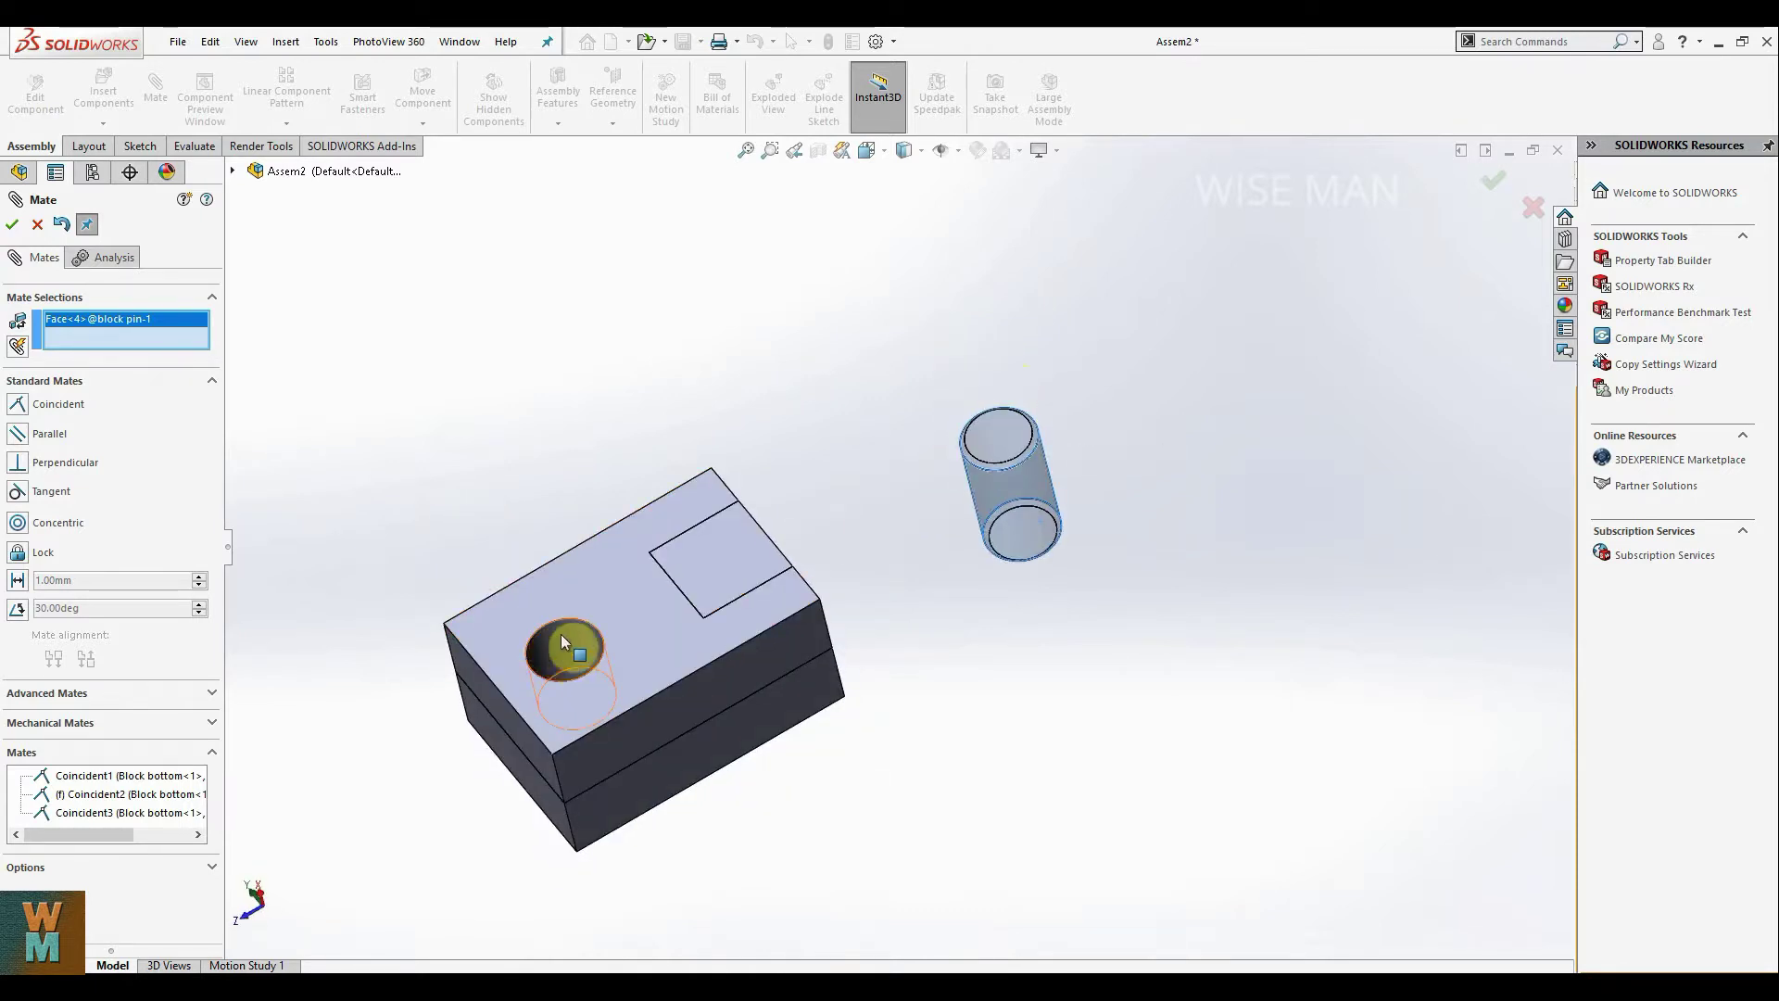
click(562, 636)
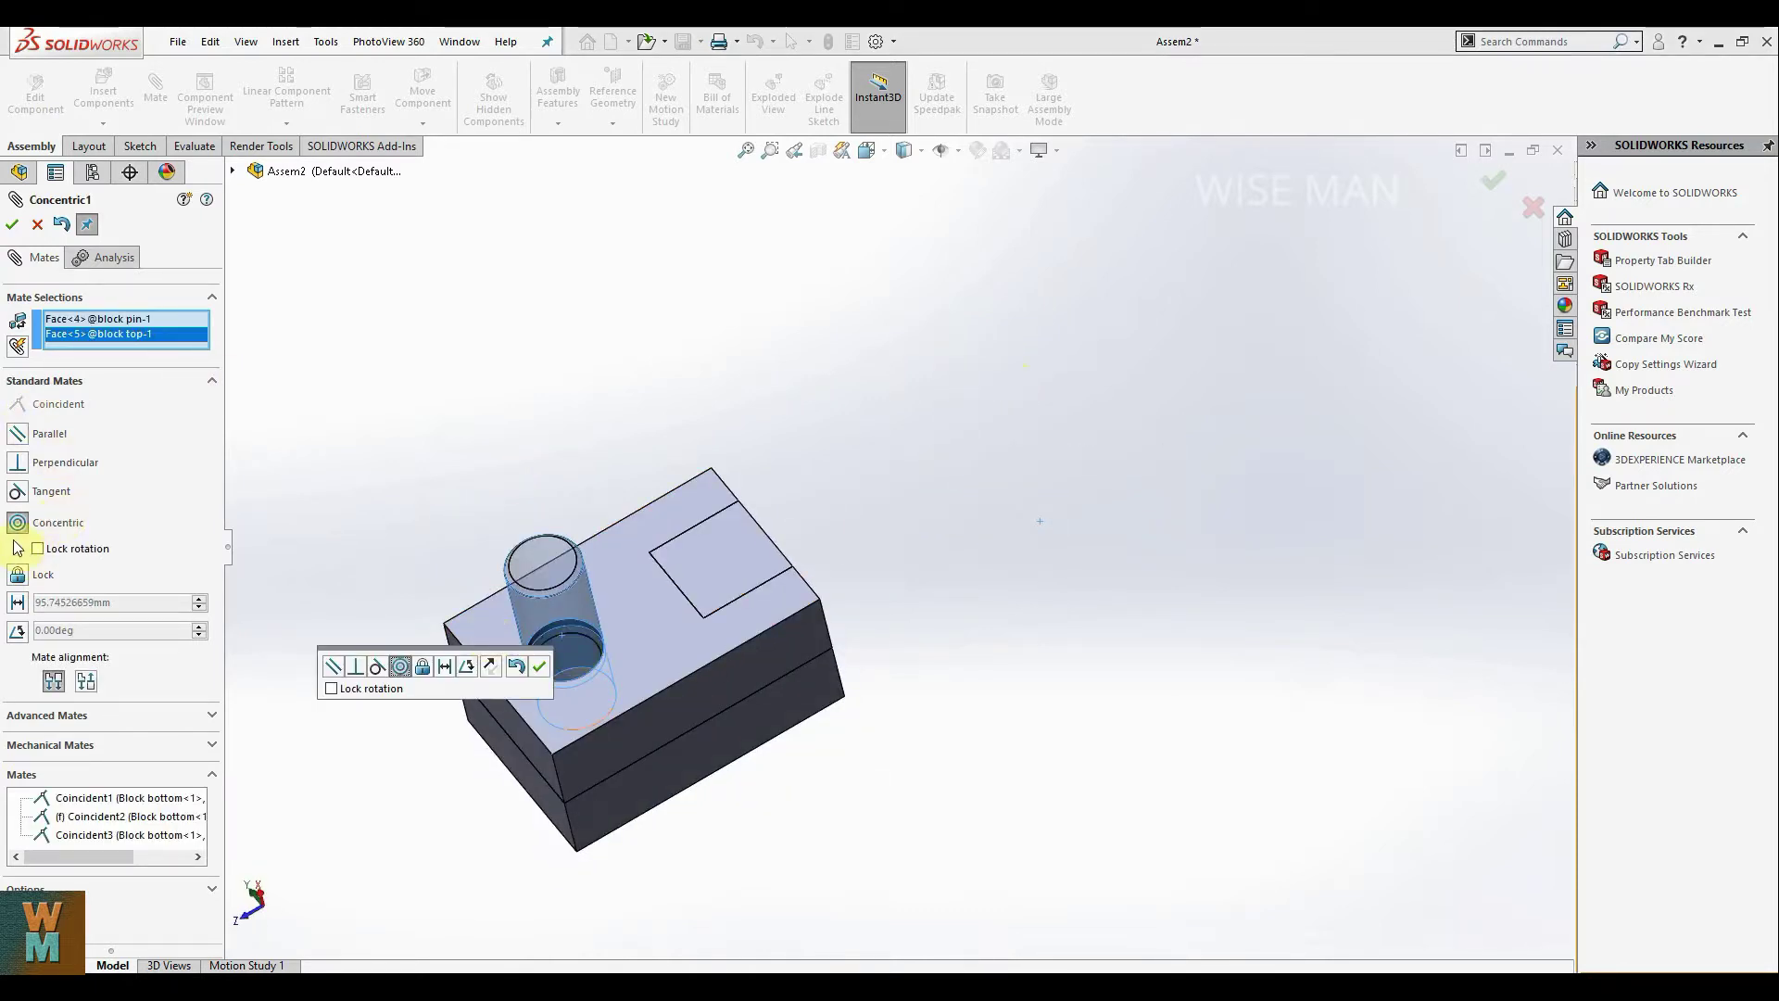
click(12, 225)
Step: Mate the pin's top face flush with block top's top face, then close Mate
click(534, 571)
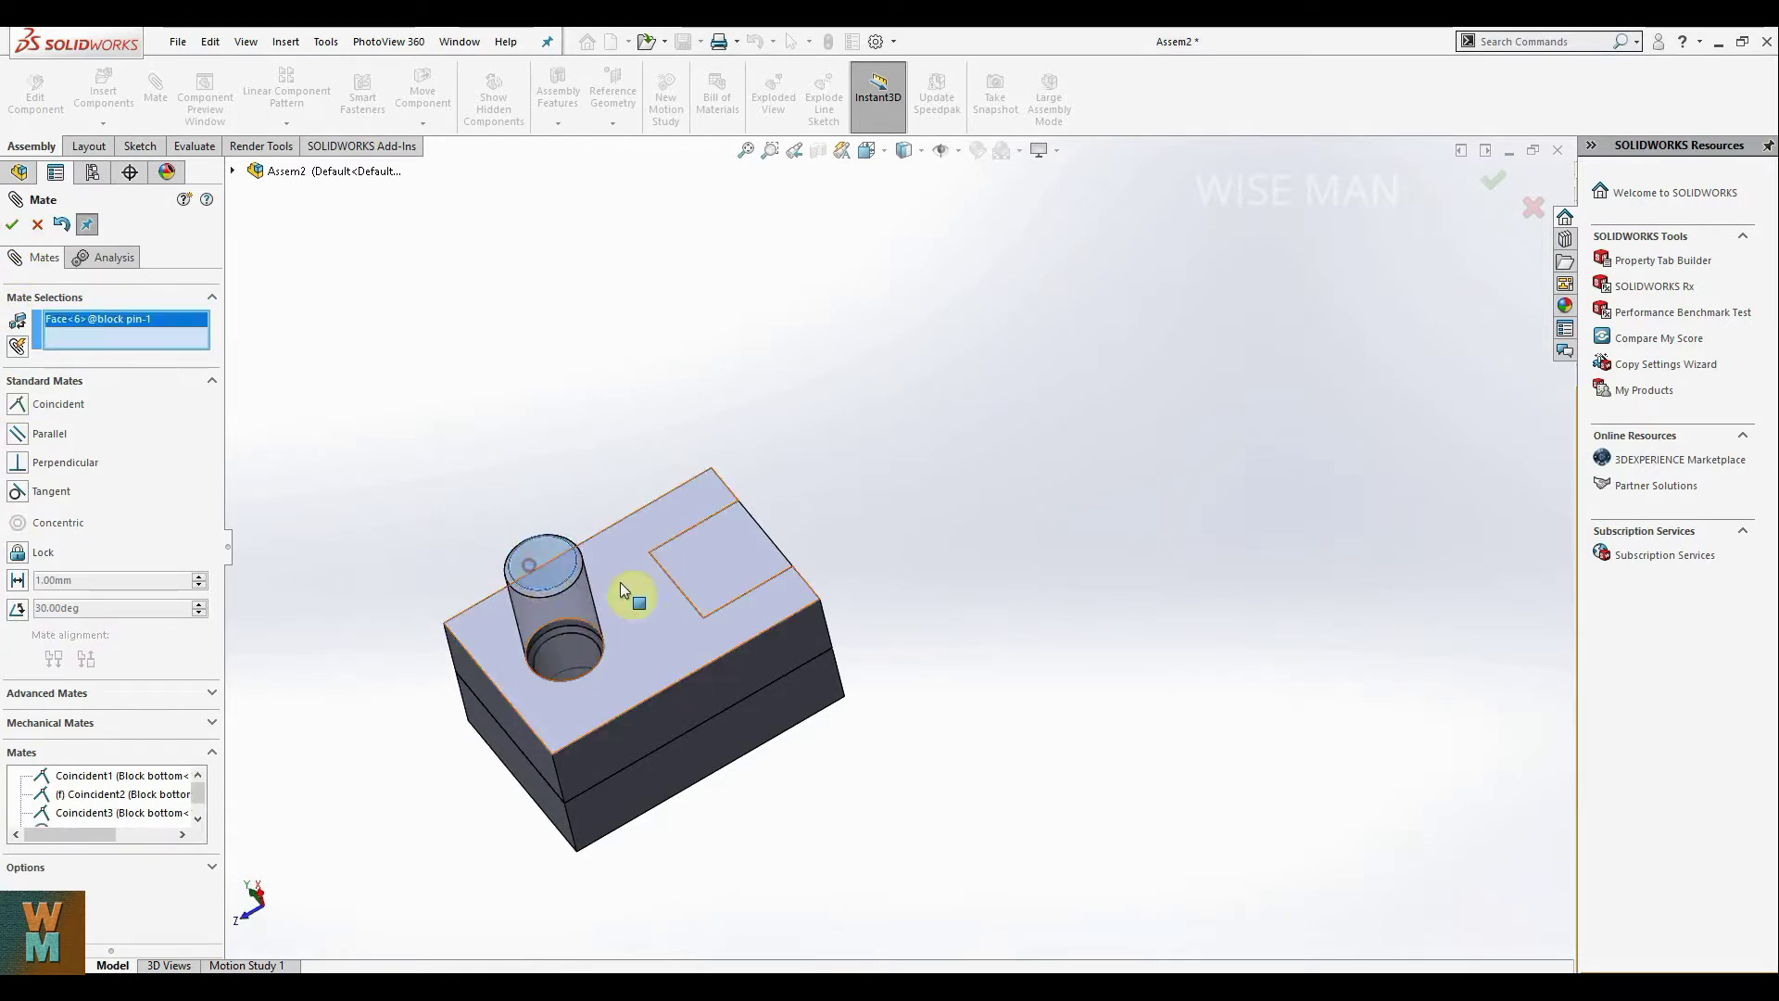
click(620, 582)
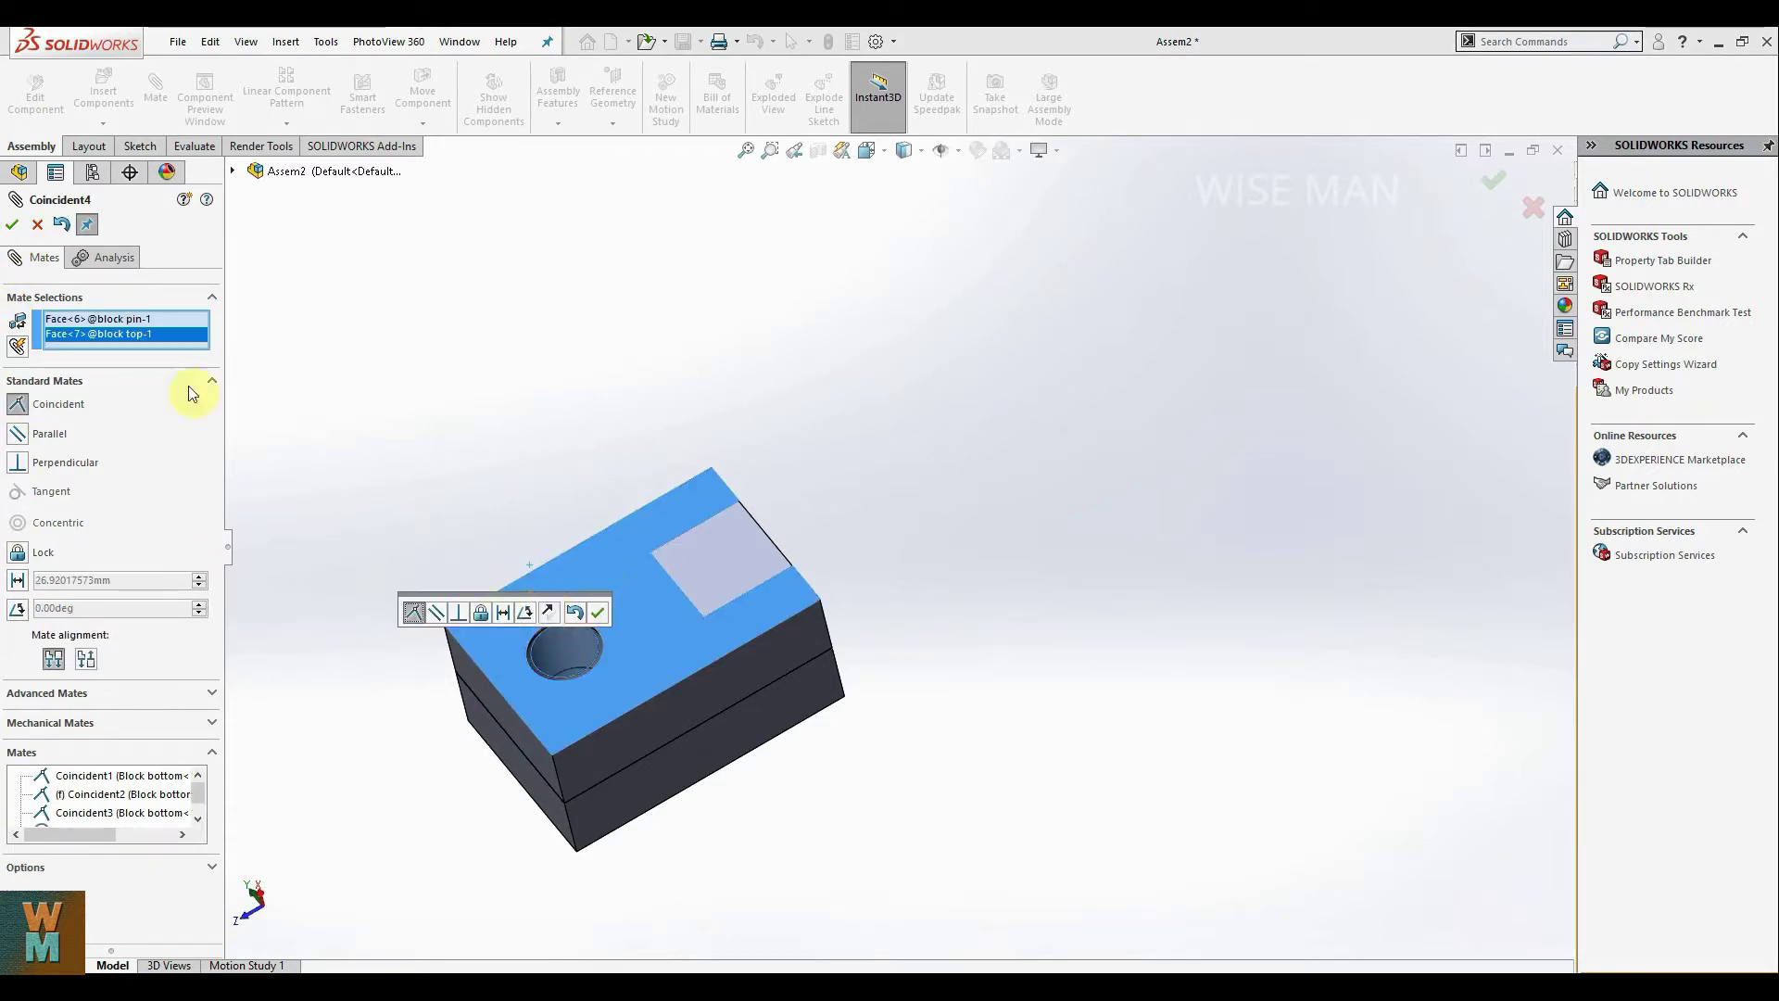
click(603, 611)
middle_drag(1092, 660, 717, 155)
click(739, 158)
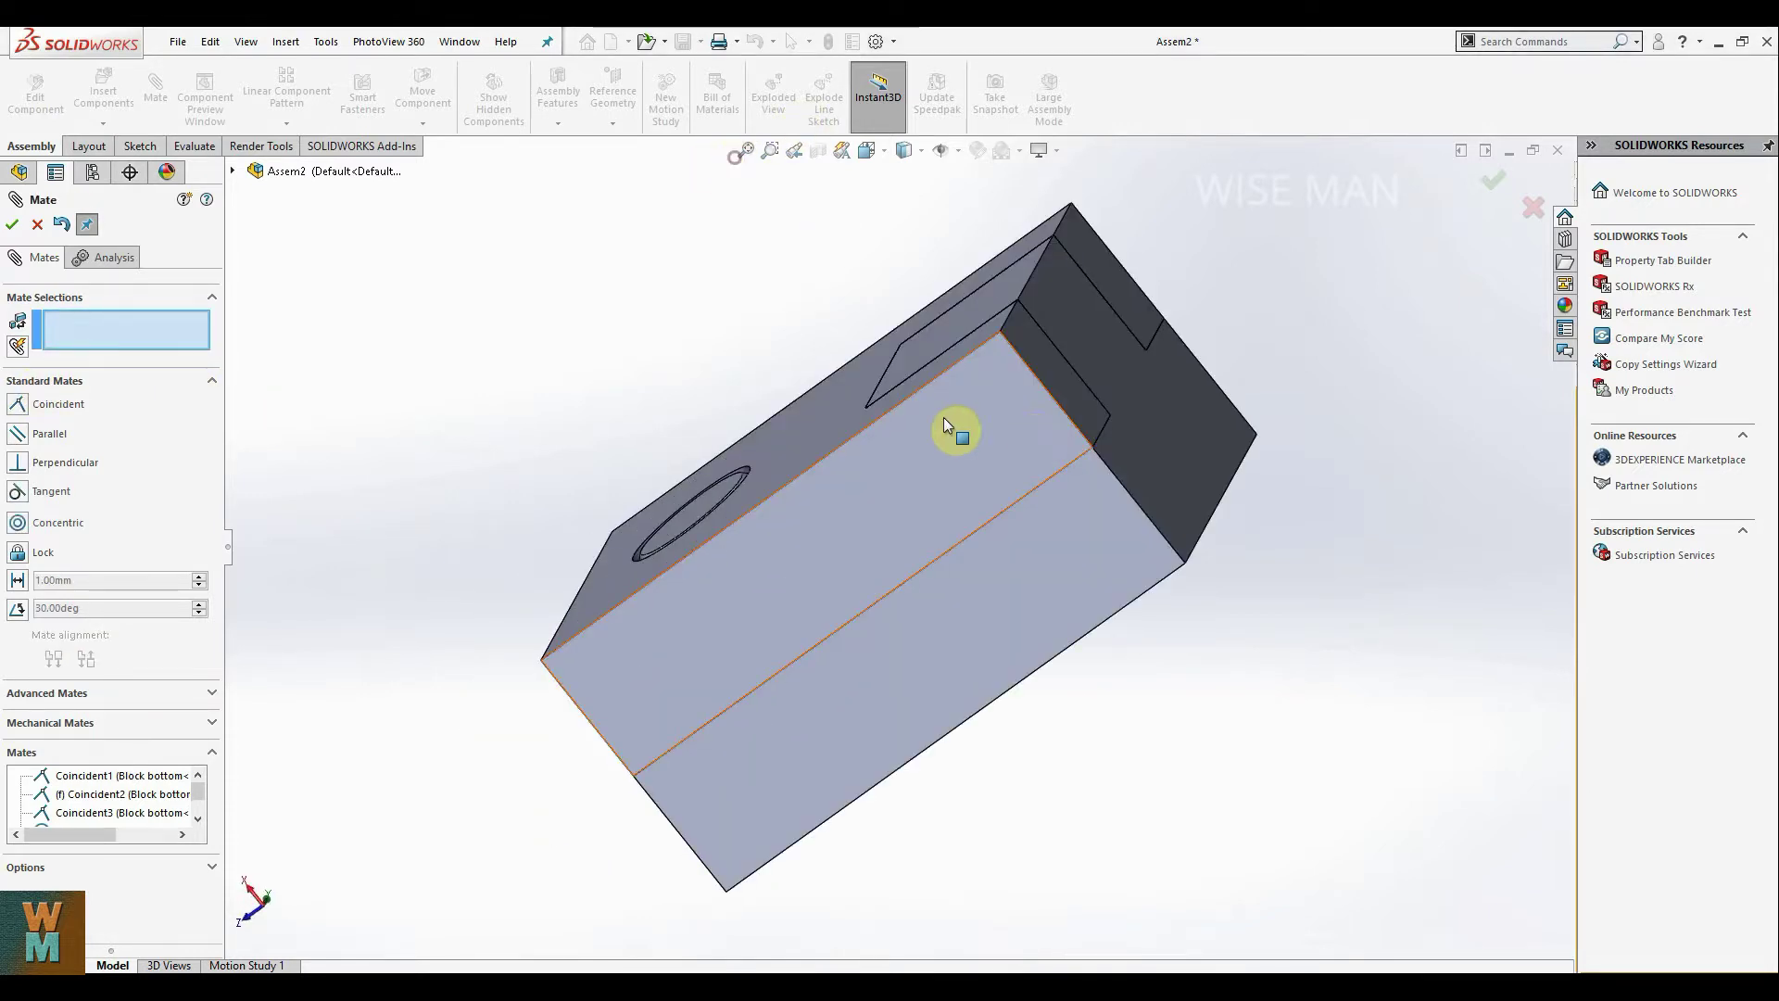
key(ctrl+7)
middle_drag(1409, 563, 1332, 479)
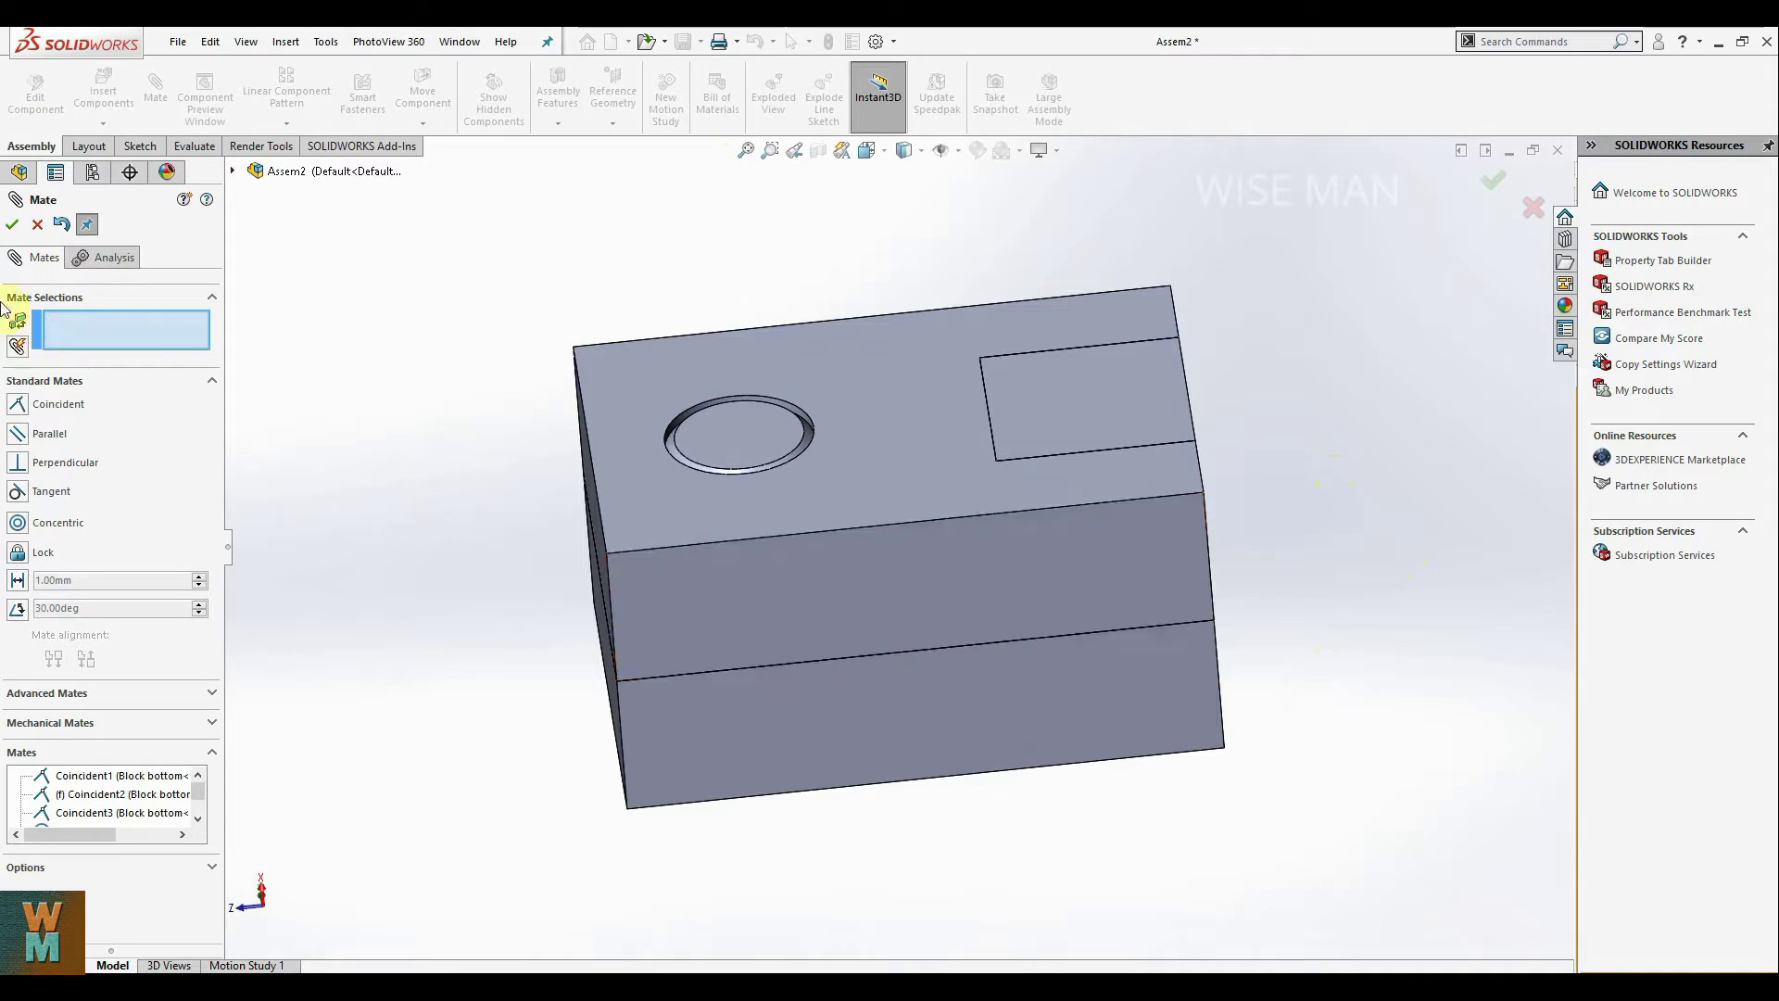
click(10, 226)
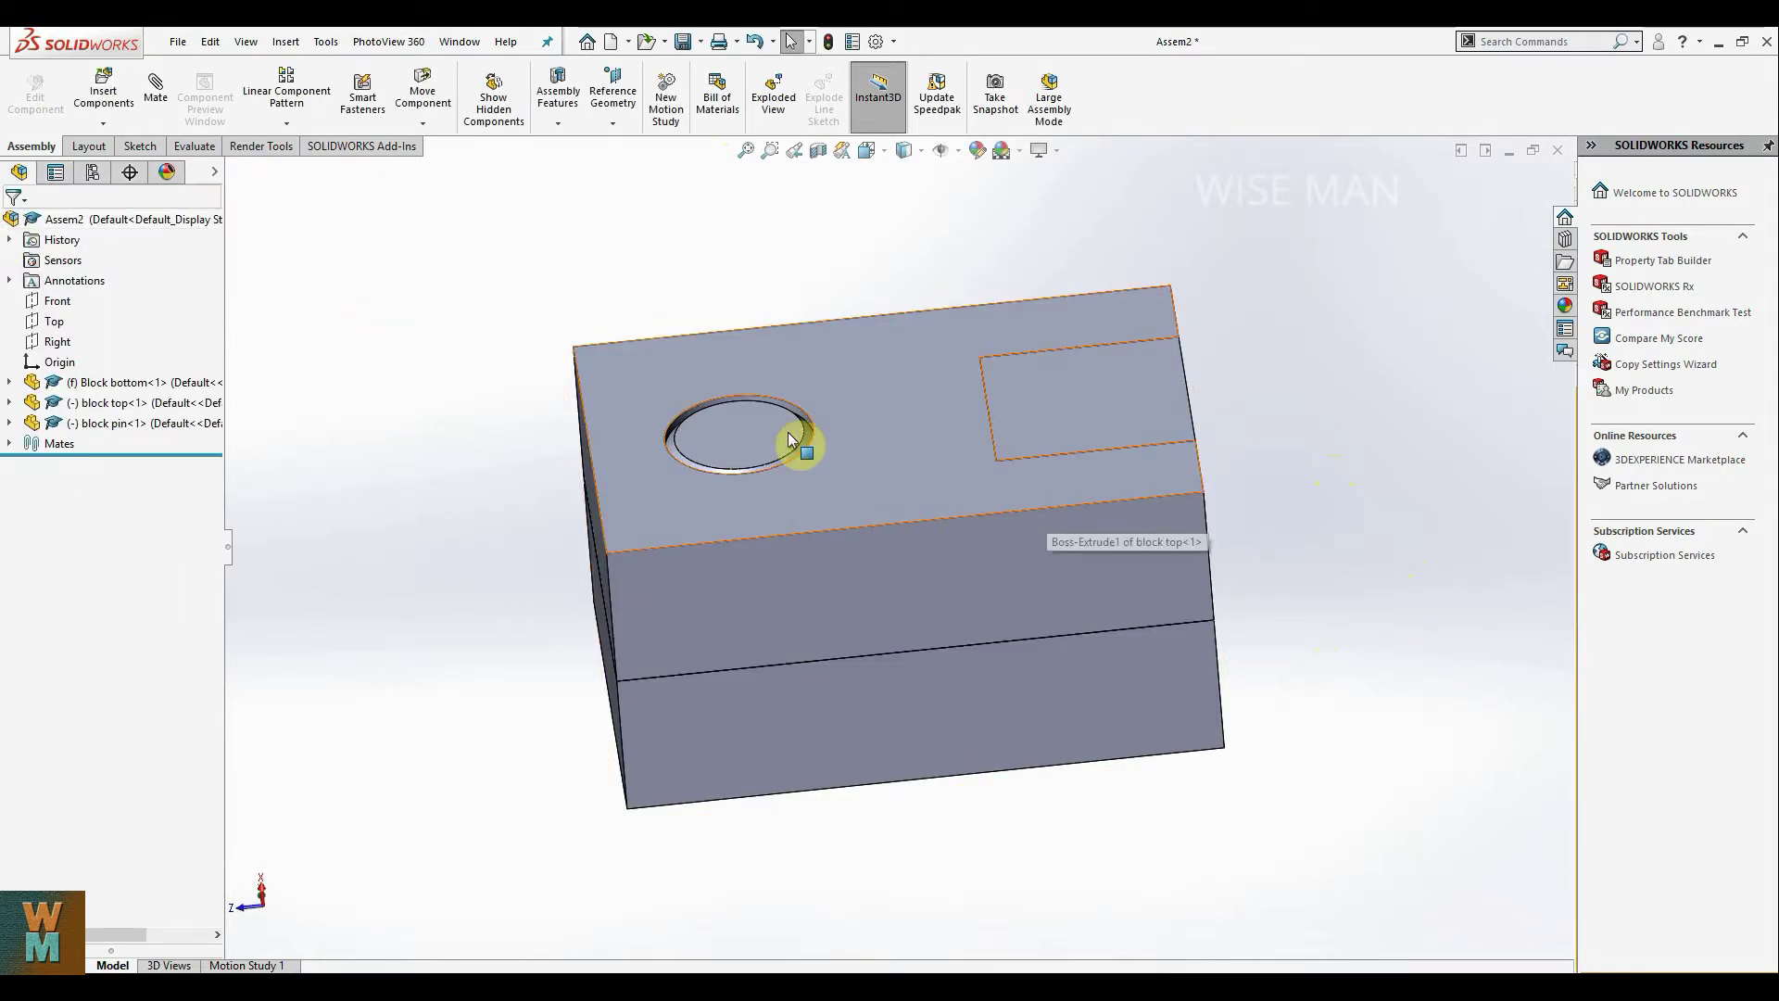
right_drag(1278, 440, 1345, 389)
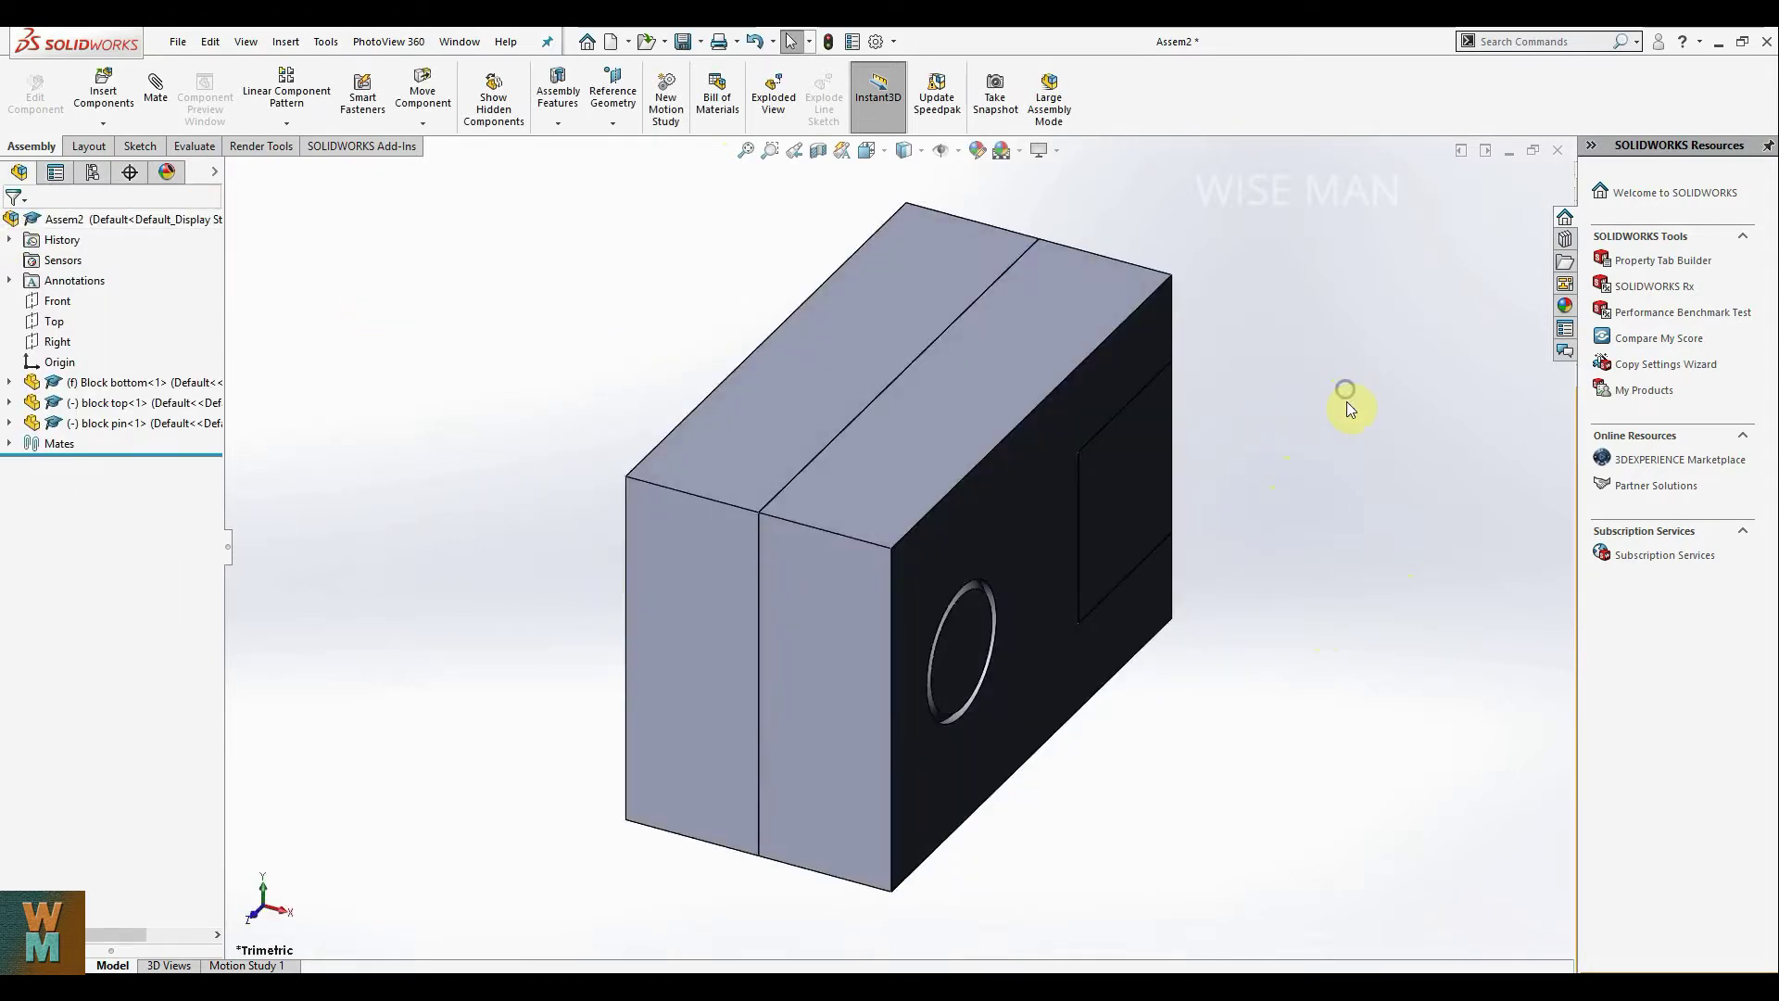
middle_drag(1338, 468, 1463, 807)
scroll(1047, 375, up, 3)
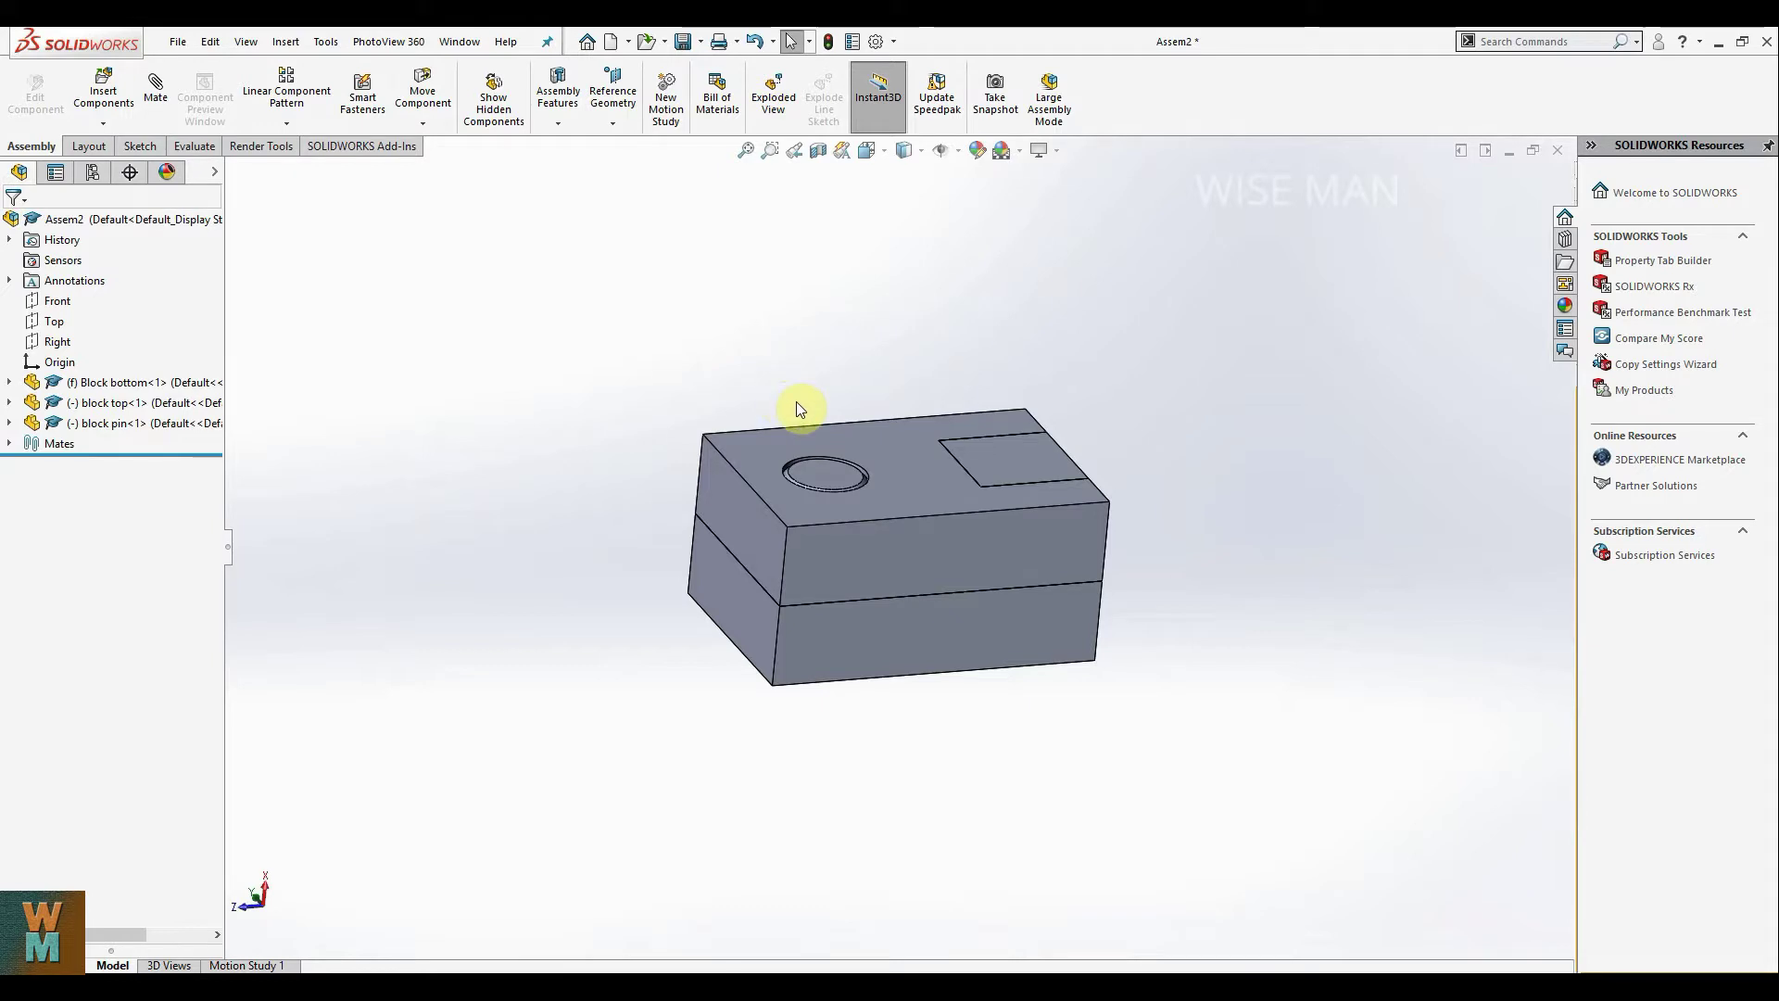
scroll(754, 452, up, 1)
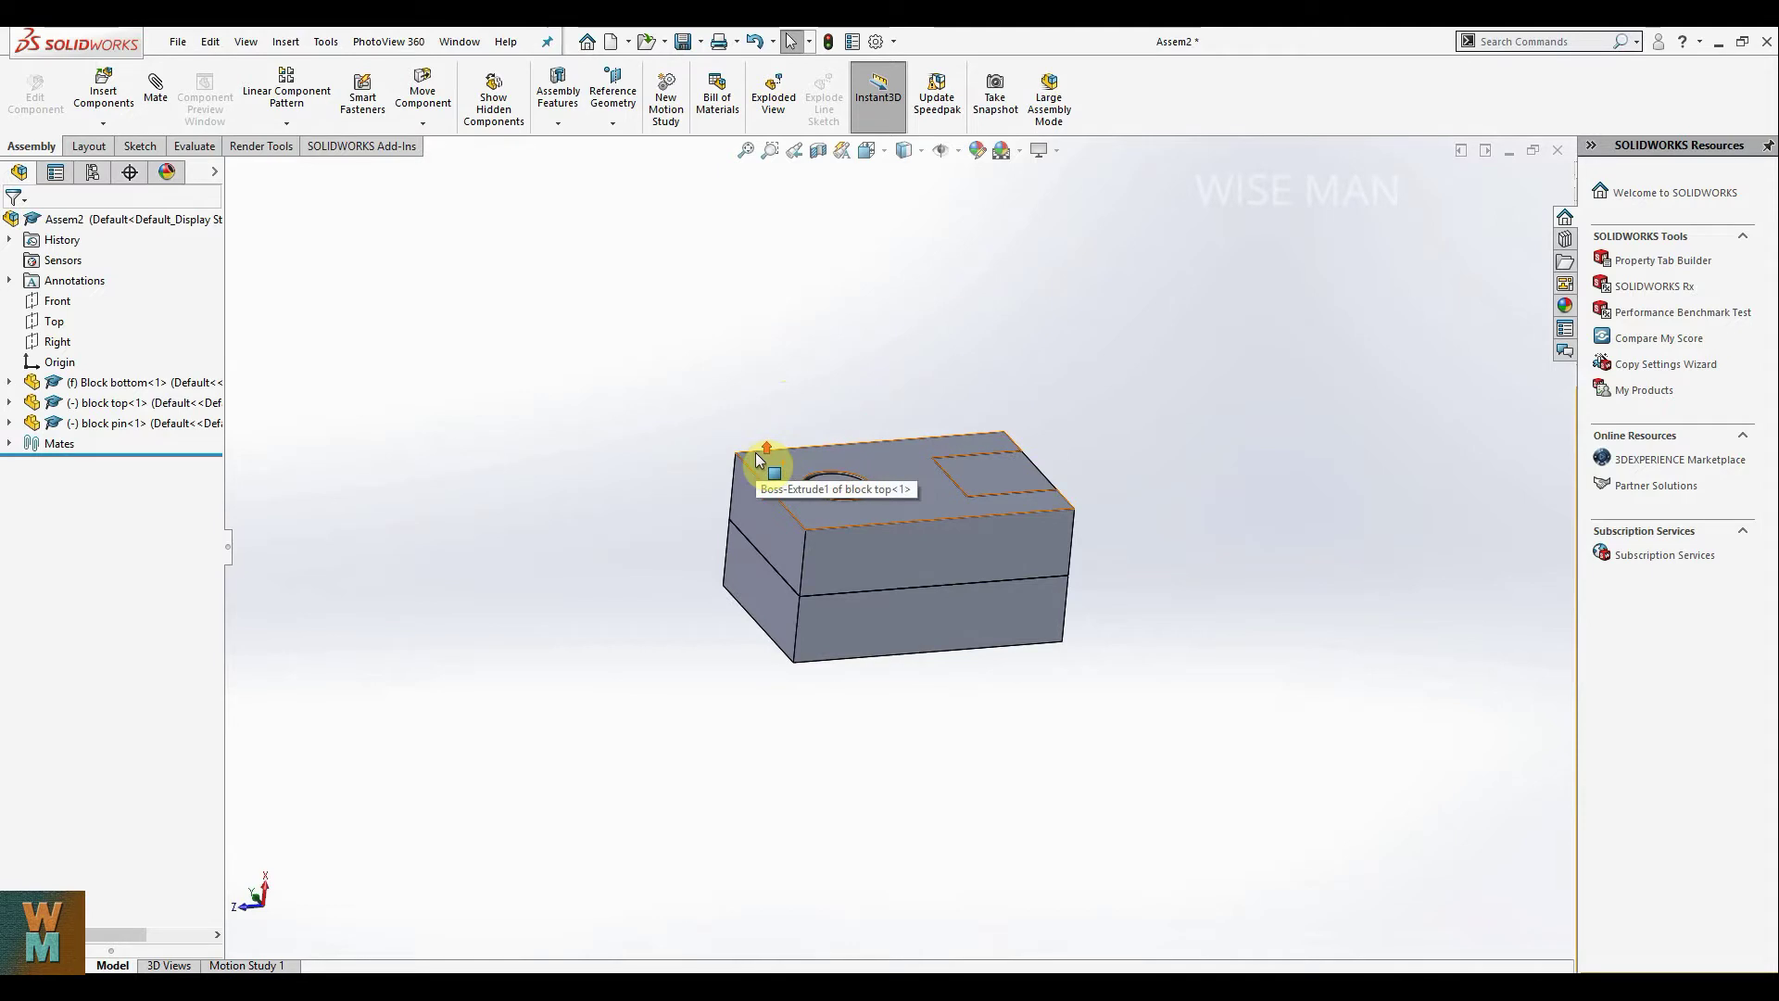
scroll(838, 481, down, 2)
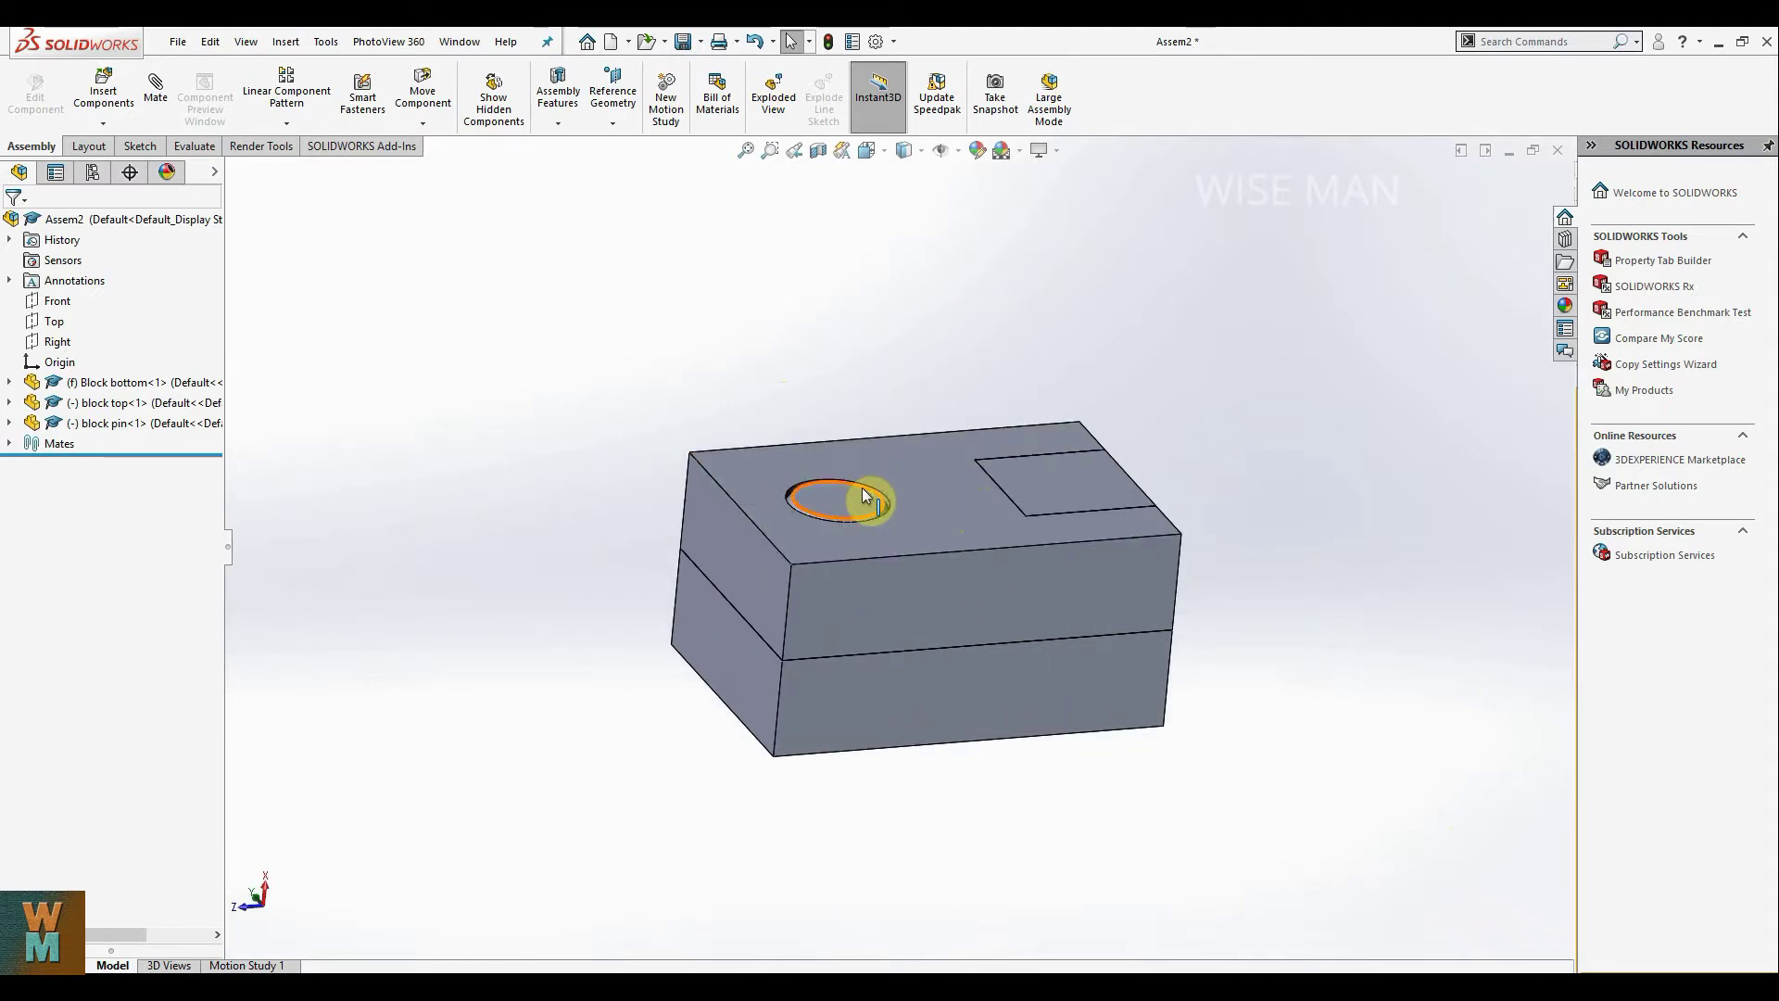
scroll(863, 495, up, 1)
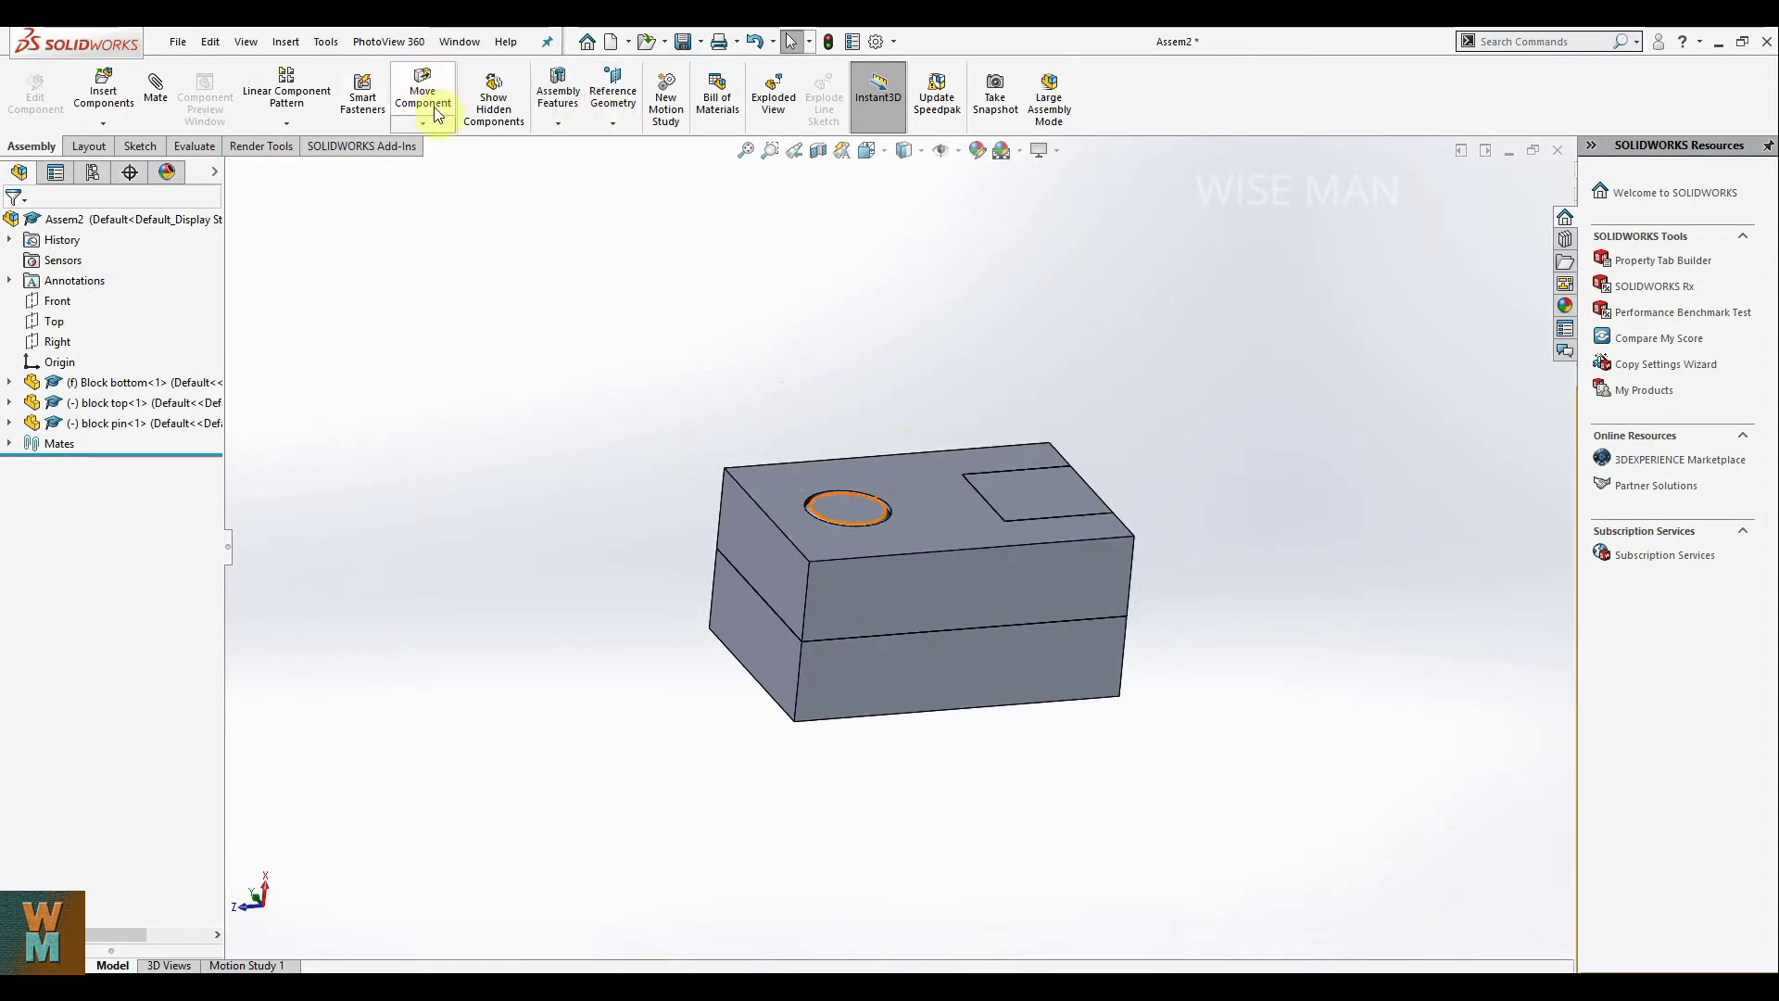
Step: Start an exploded view and pull the pin upward out of its hole as step one
click(775, 104)
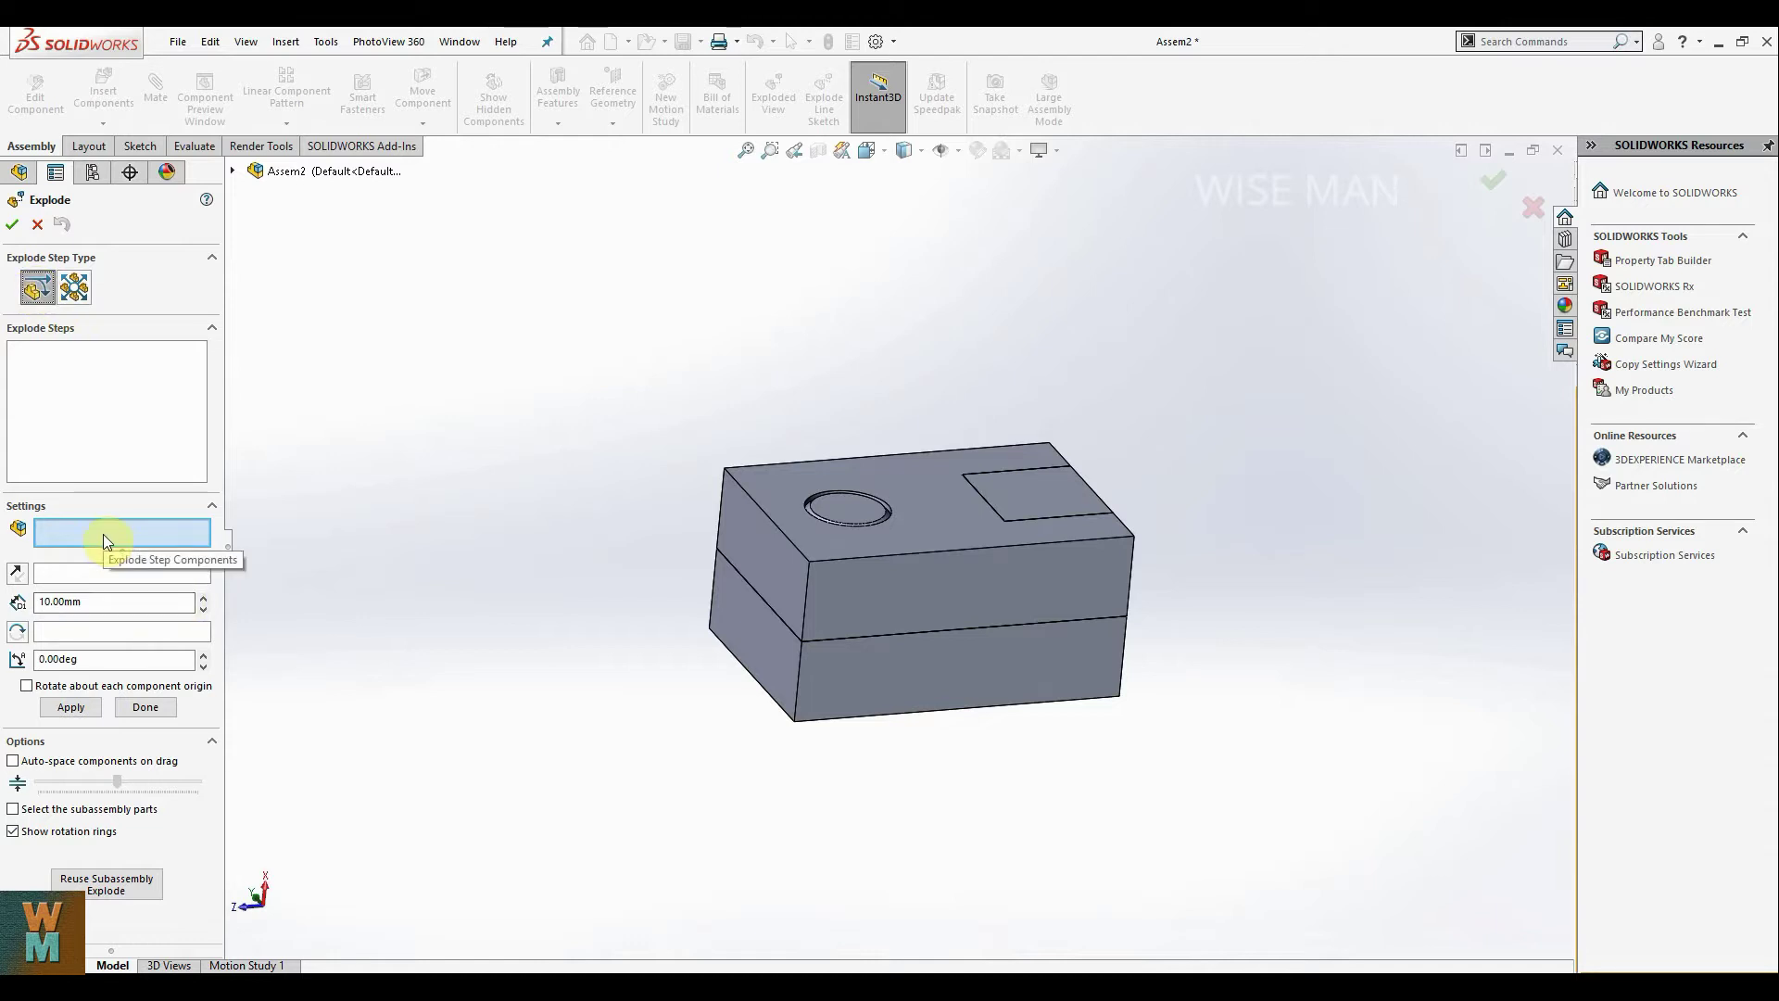
click(837, 508)
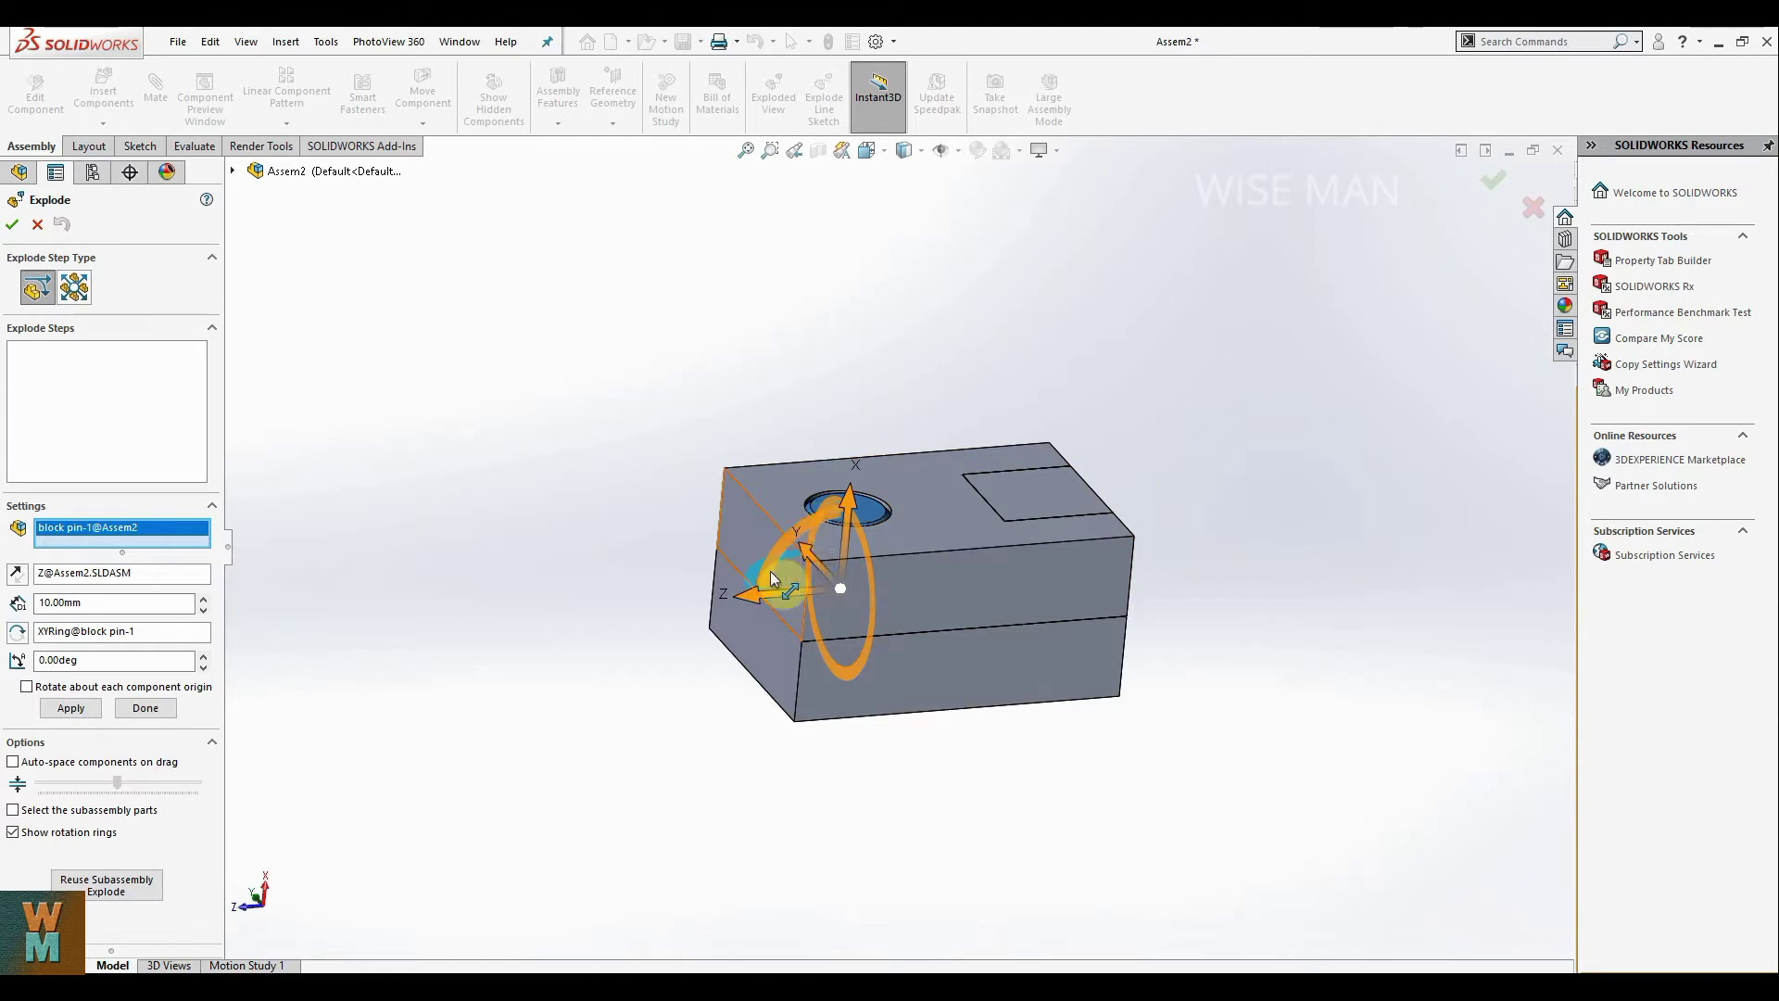
middle_drag(1179, 414, 1179, 377)
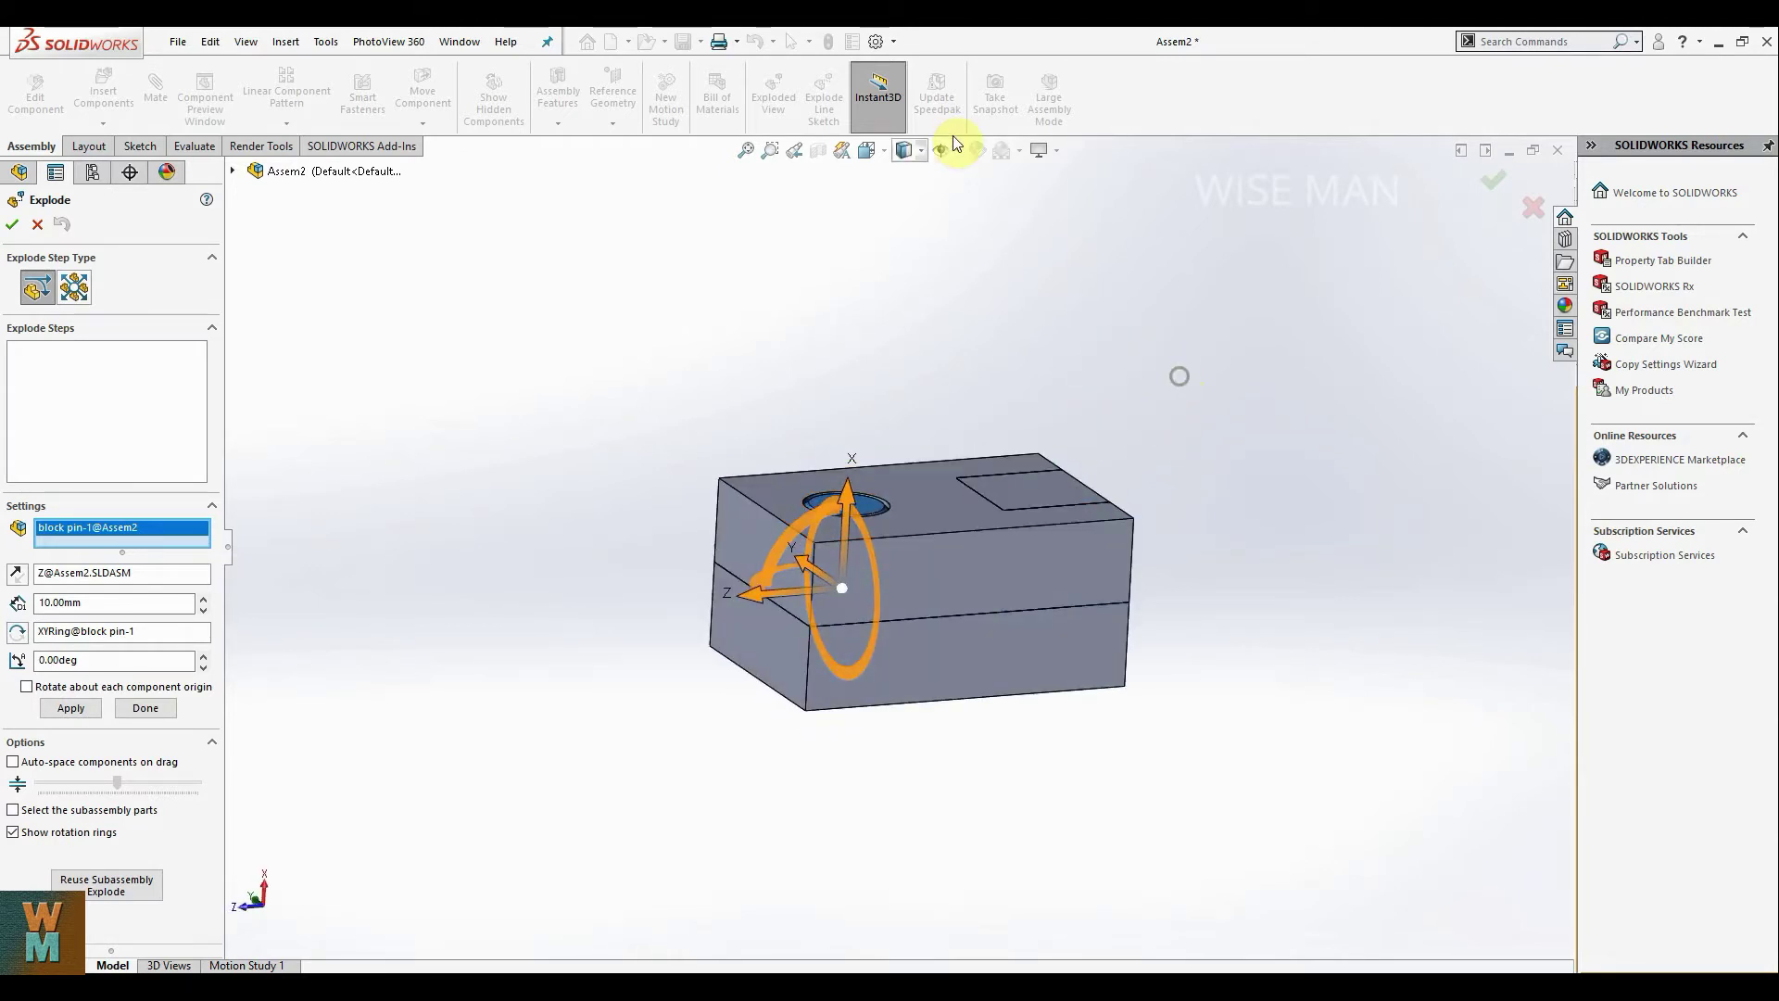
drag(847, 501, 899, 241)
scroll(871, 321, up, 2)
drag(871, 321, 888, 220)
Step: Move block top up off Block bottom as Explode Step2
mouse_move(1263, 532)
middle_down()
mouse_move(1191, 496)
mouse_move(1230, 533)
middle_up()
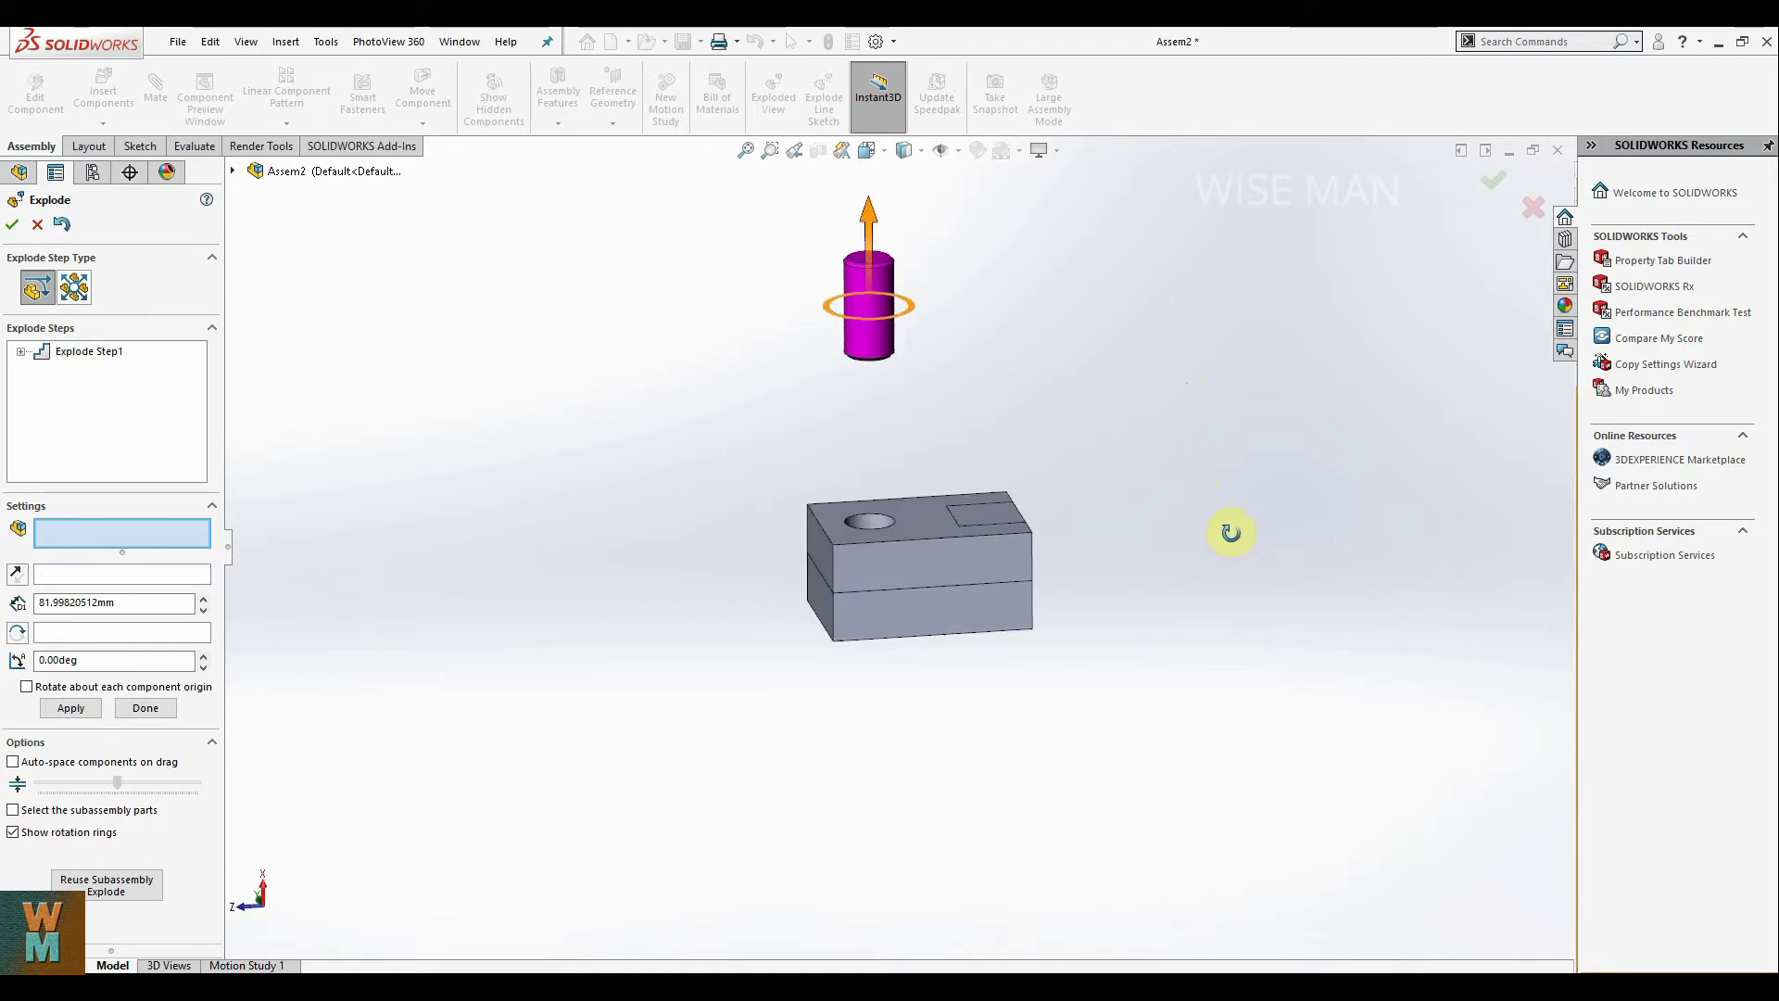
click(907, 549)
drag(916, 501, 931, 354)
mouse_move(1195, 484)
middle_down()
mouse_move(1041, 465)
mouse_move(1140, 540)
mouse_move(1197, 516)
middle_up()
right_drag(1196, 516, 1283, 445)
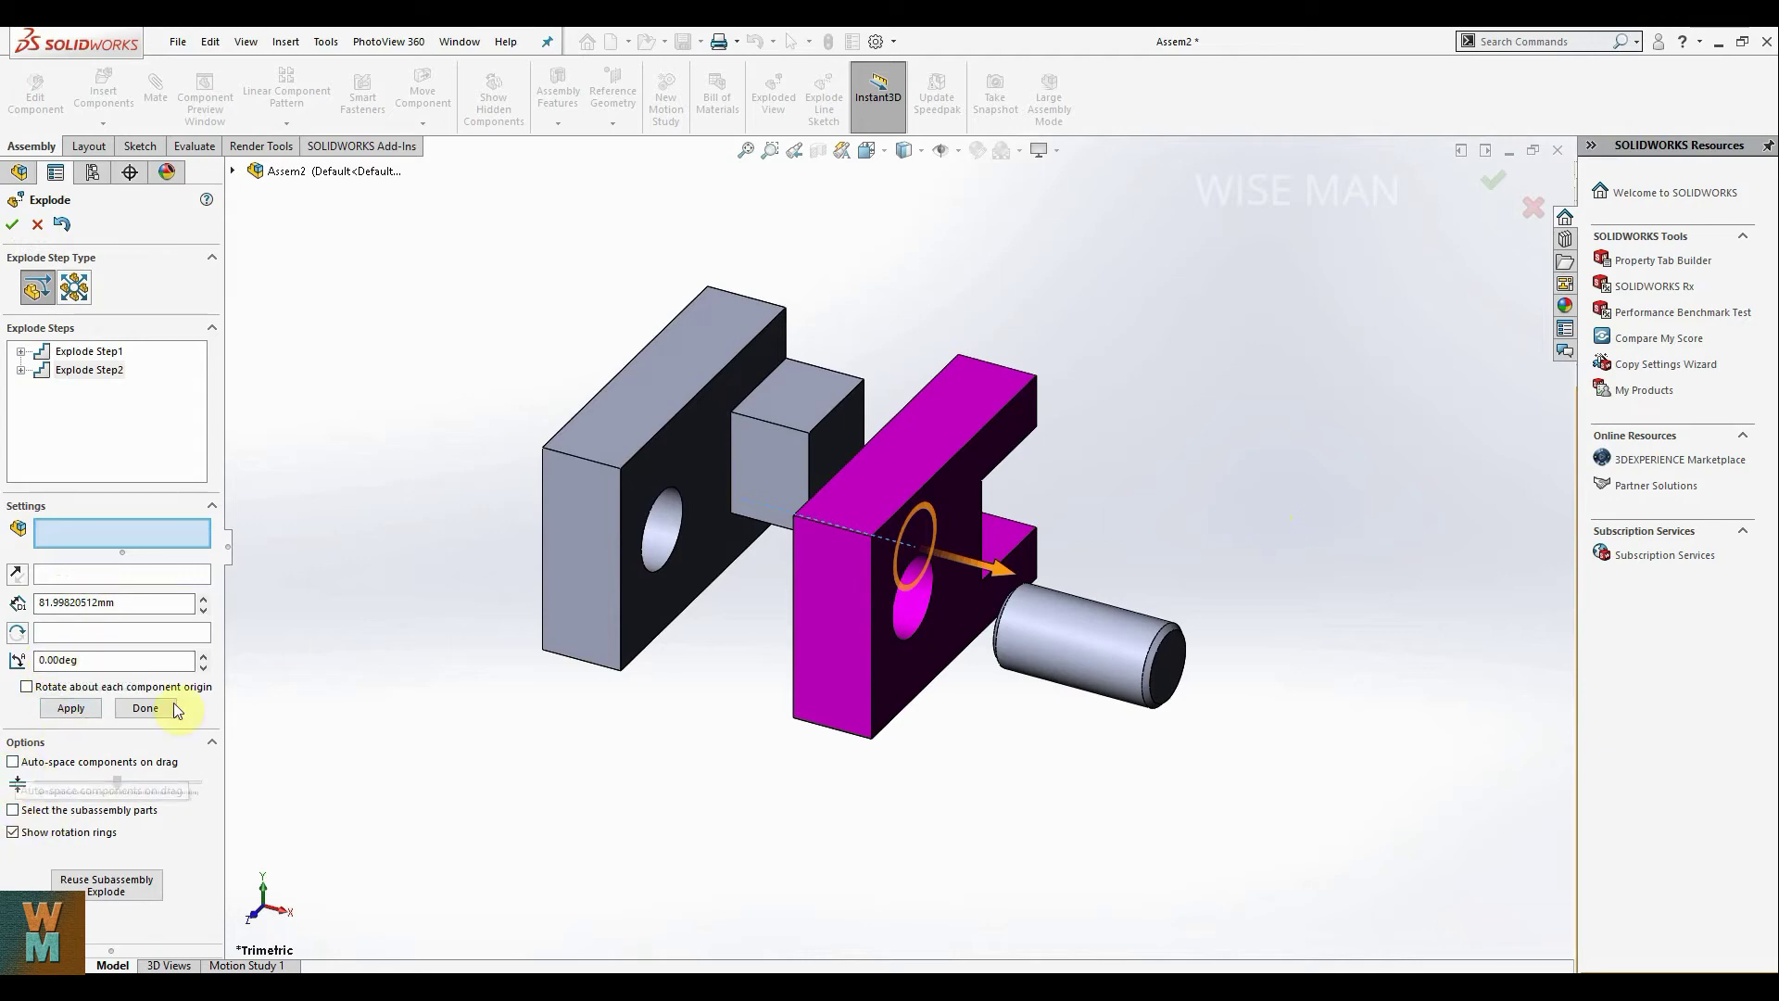
Step: Try automatic spacing, turn it off, and review the pin and block top explode steps
click(13, 762)
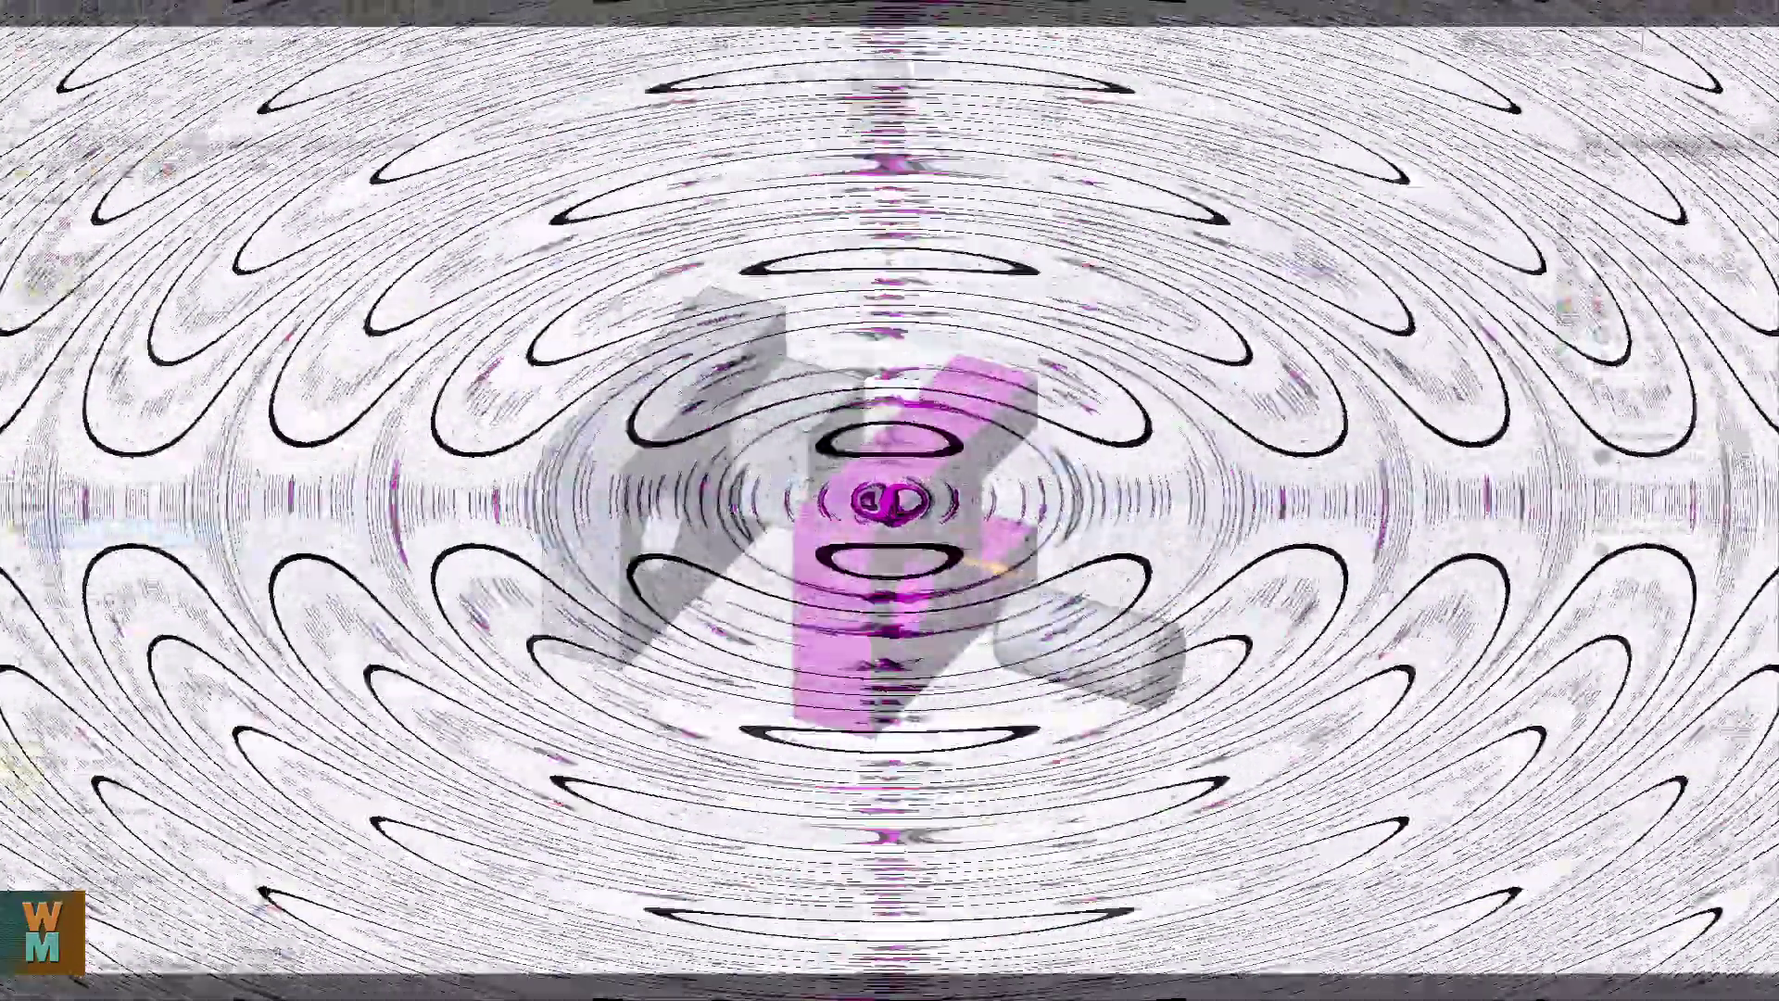
drag(94, 787, 95, 793)
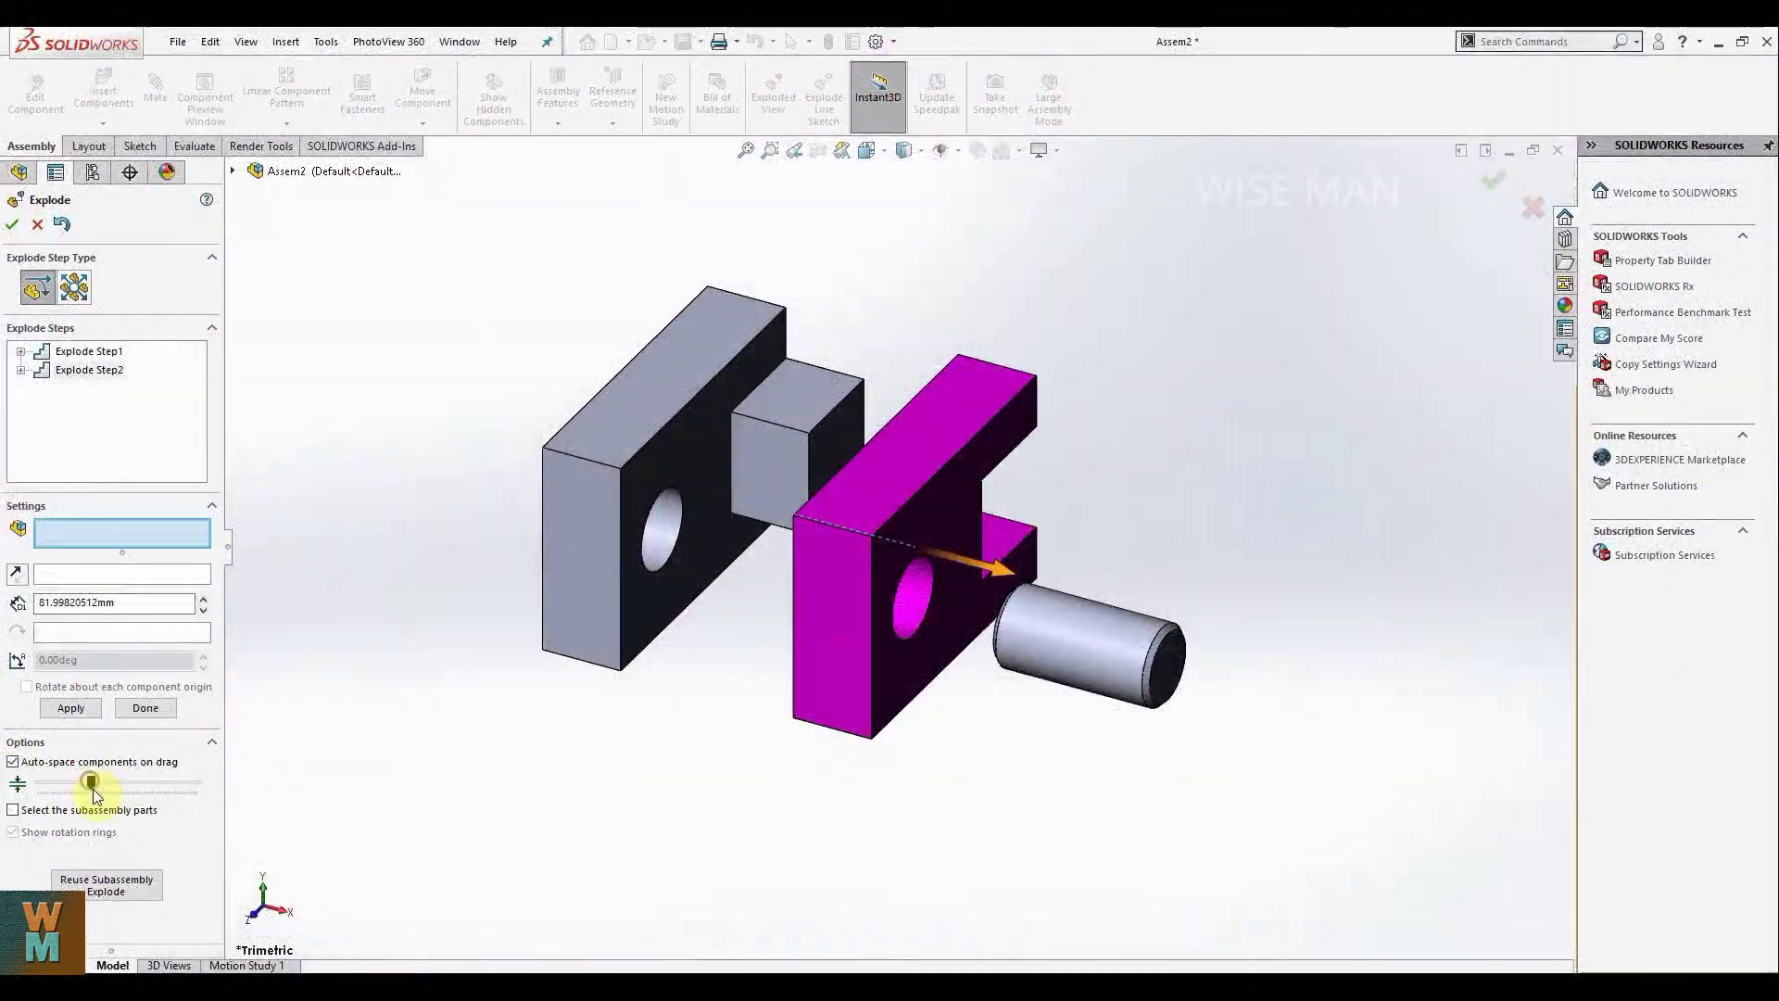
click(13, 763)
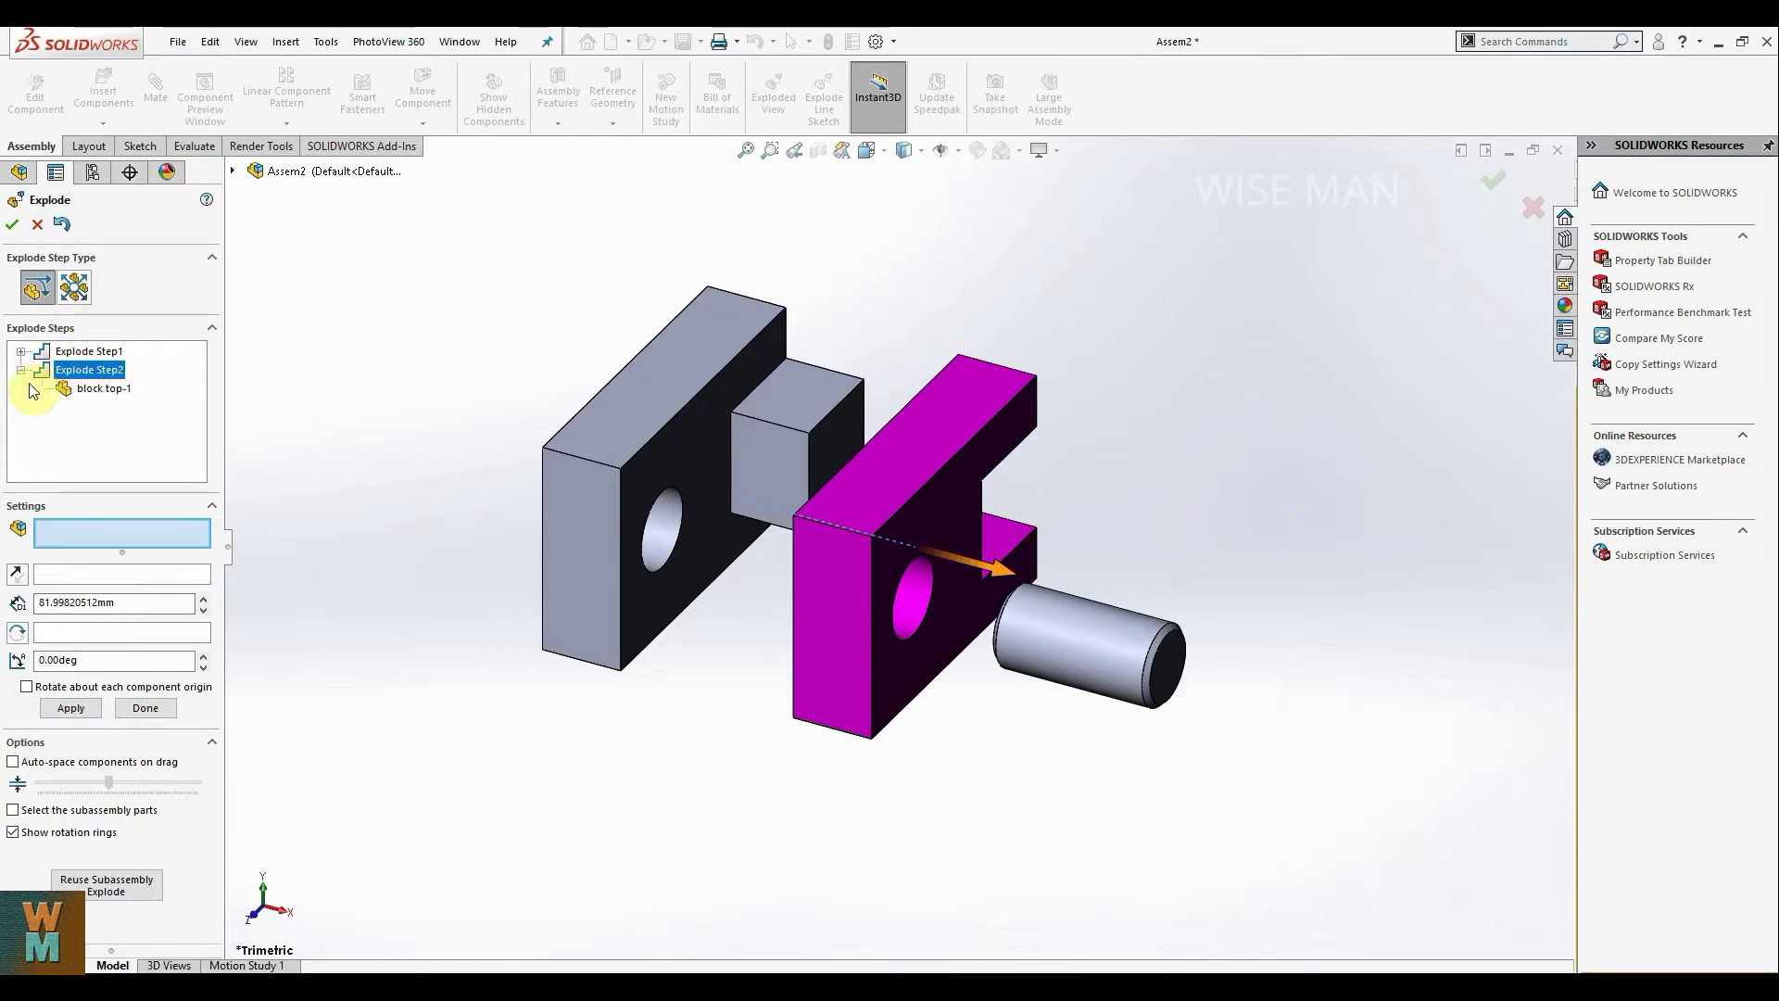
click(92, 390)
click(19, 350)
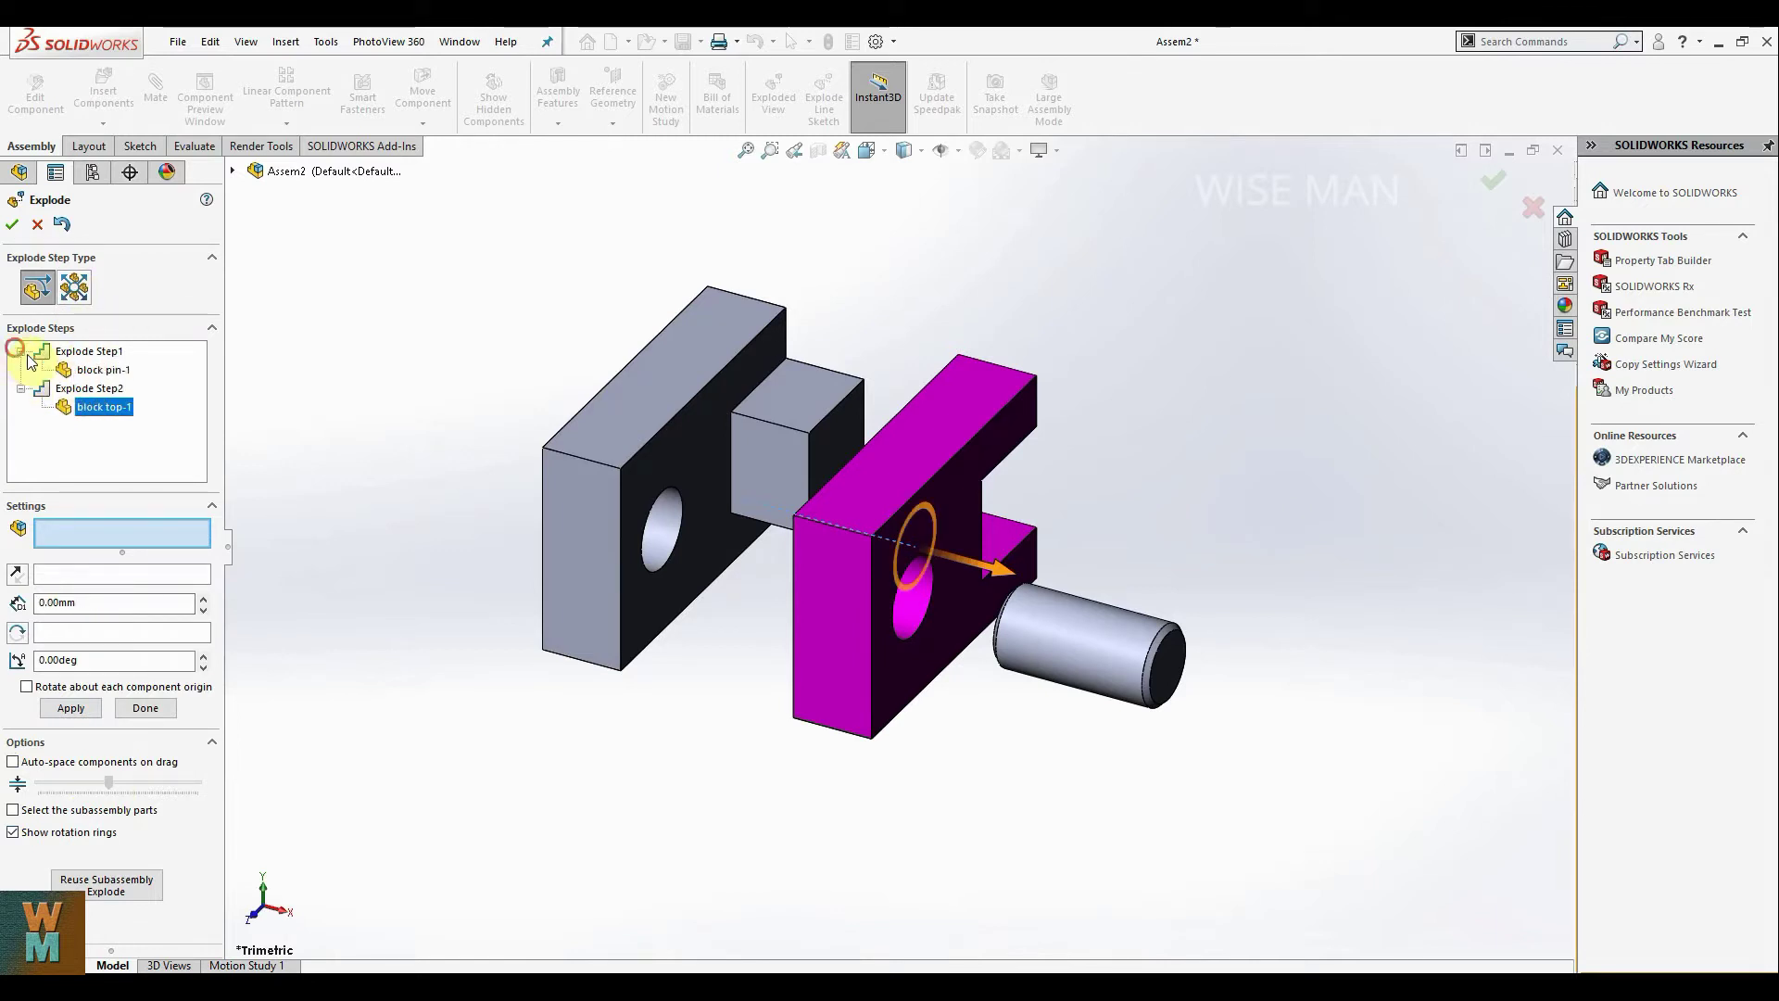
click(85, 371)
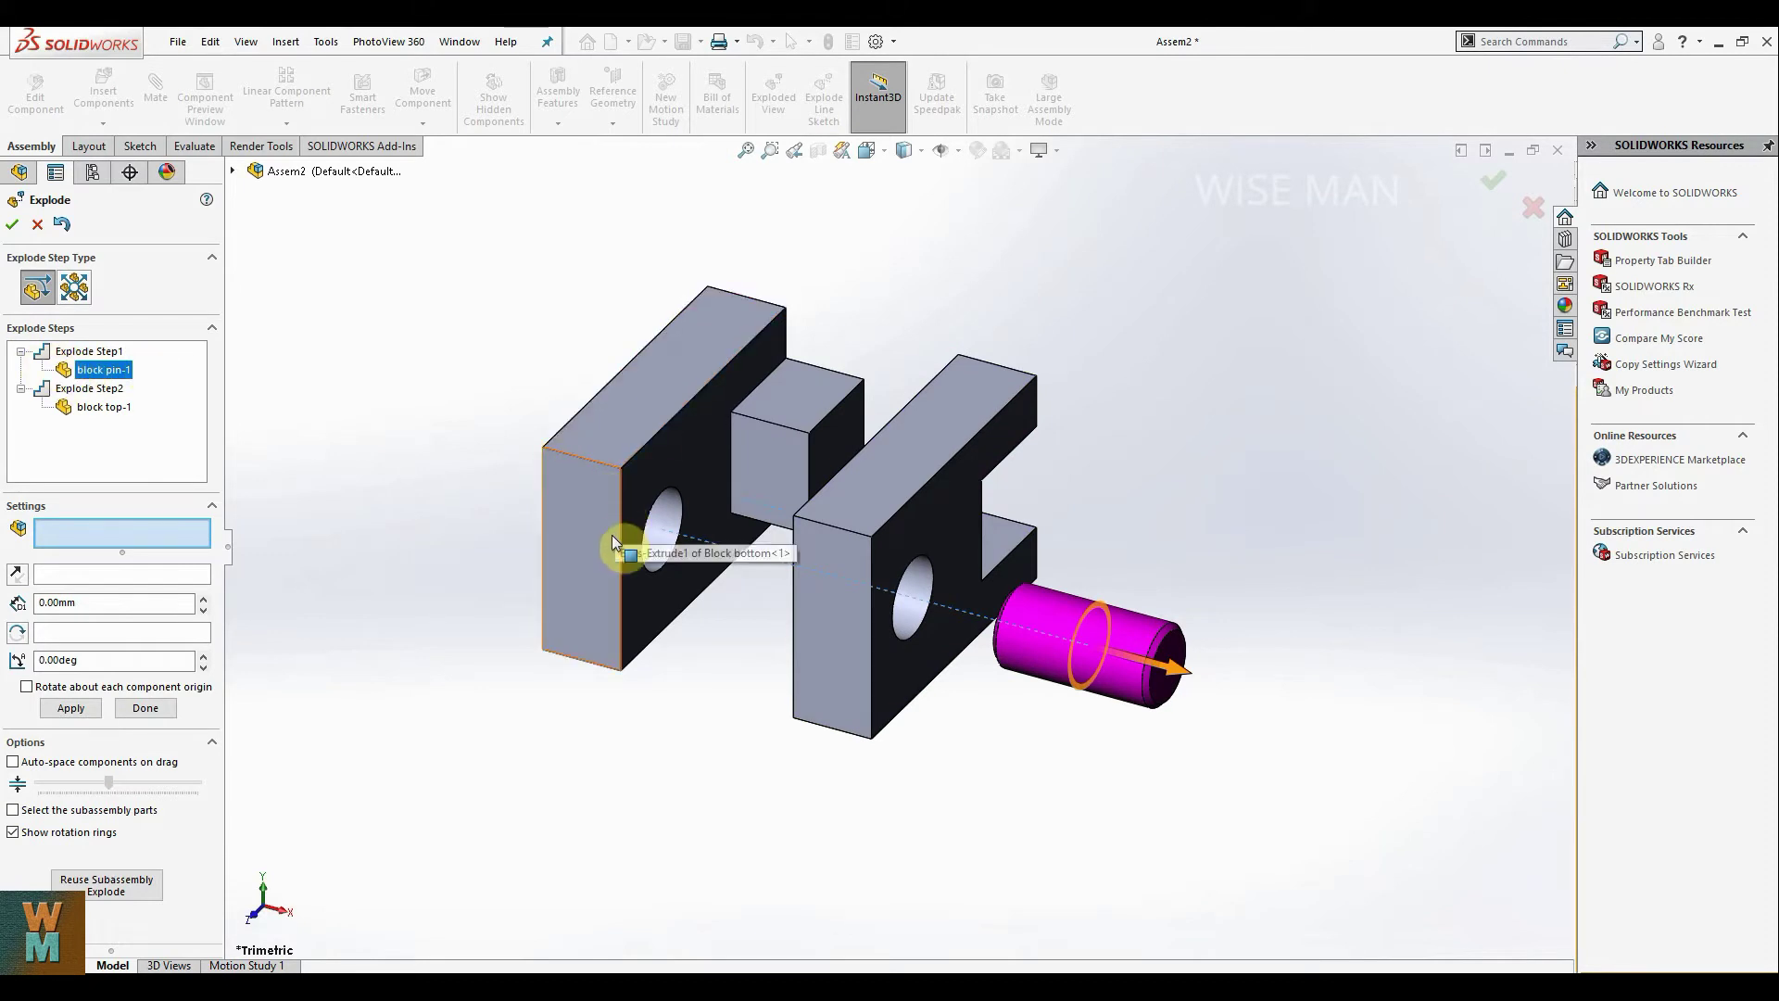
Step: Move Block bottom along X as Explode Step3 and accept the exploded view
click(664, 471)
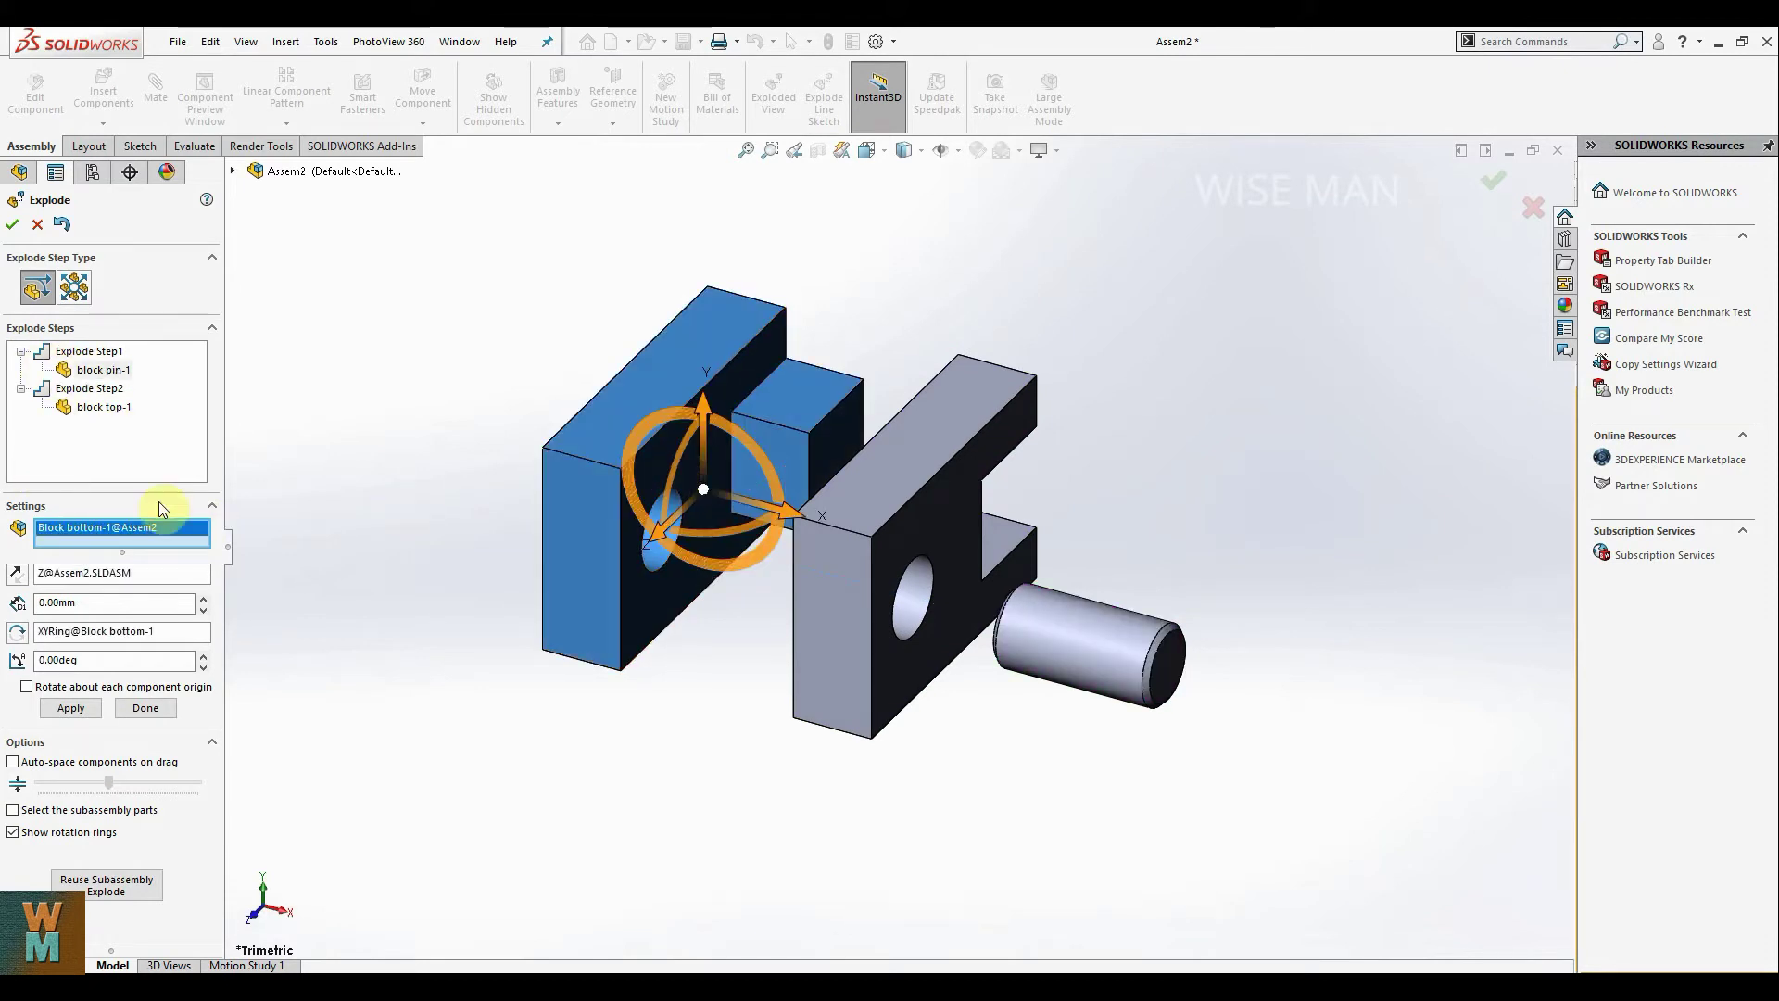
mouse_move(728, 502)
mouse_down()
mouse_move(760, 506)
mouse_move(745, 501)
mouse_up()
click(20, 425)
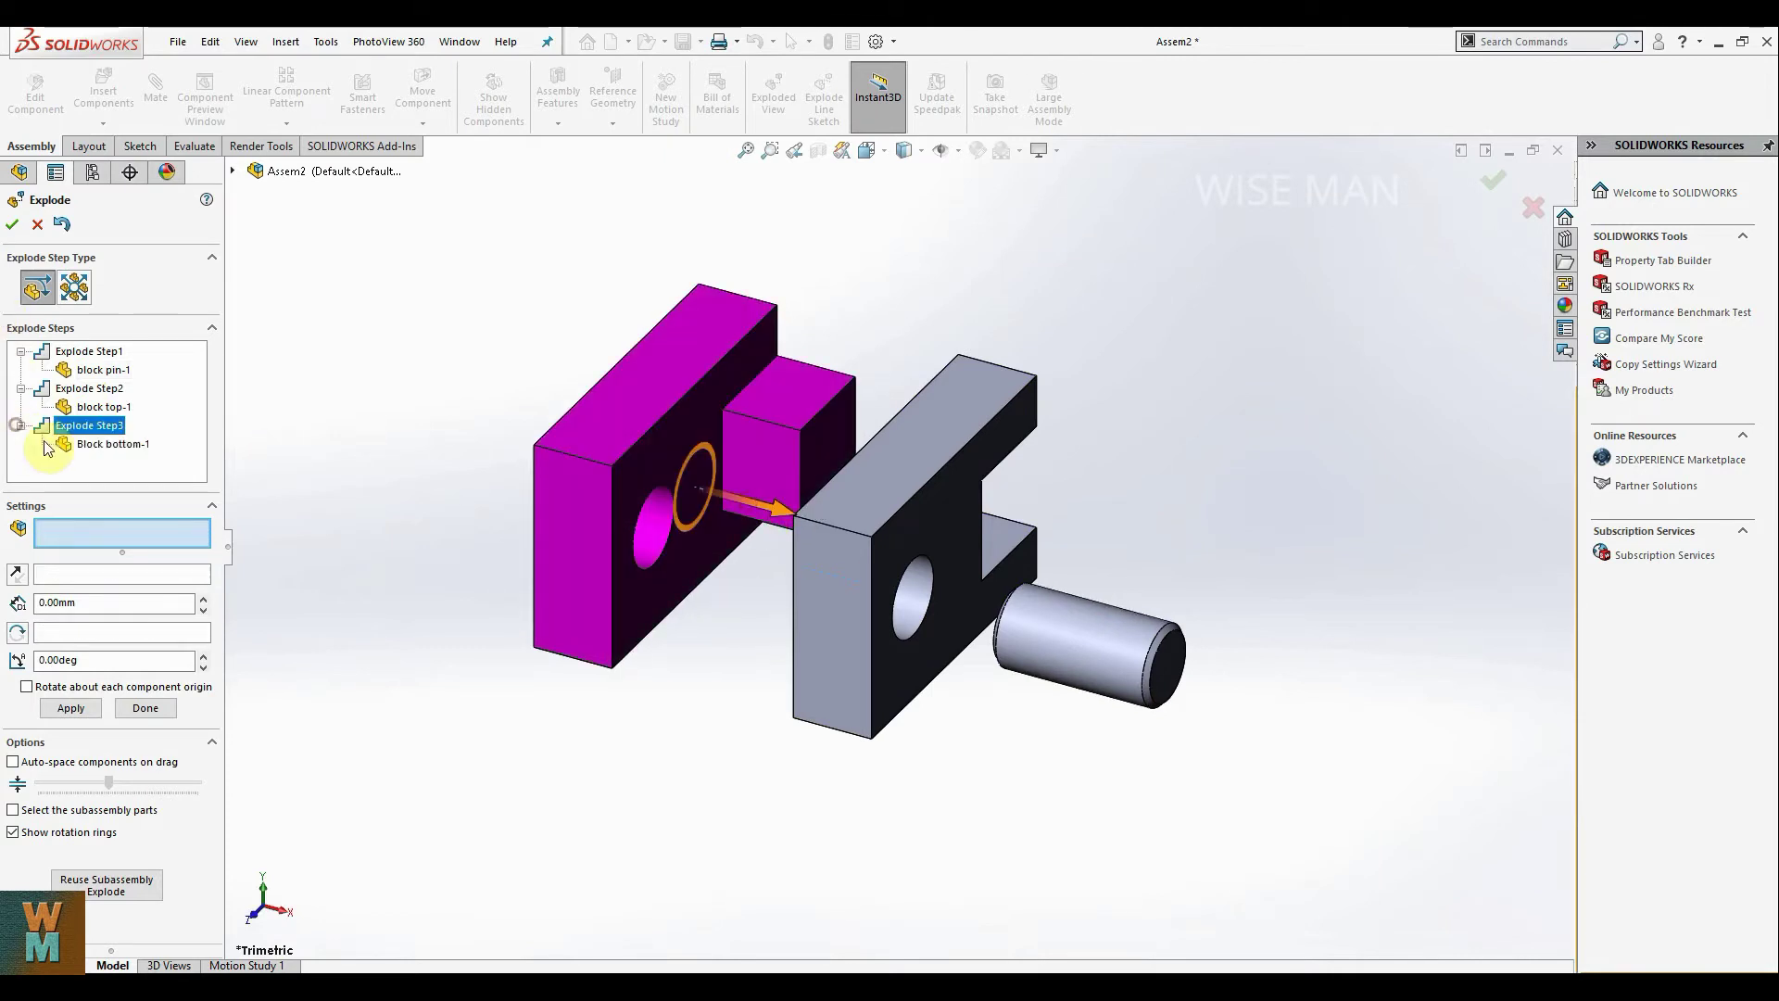
click(112, 444)
click(103, 406)
click(100, 370)
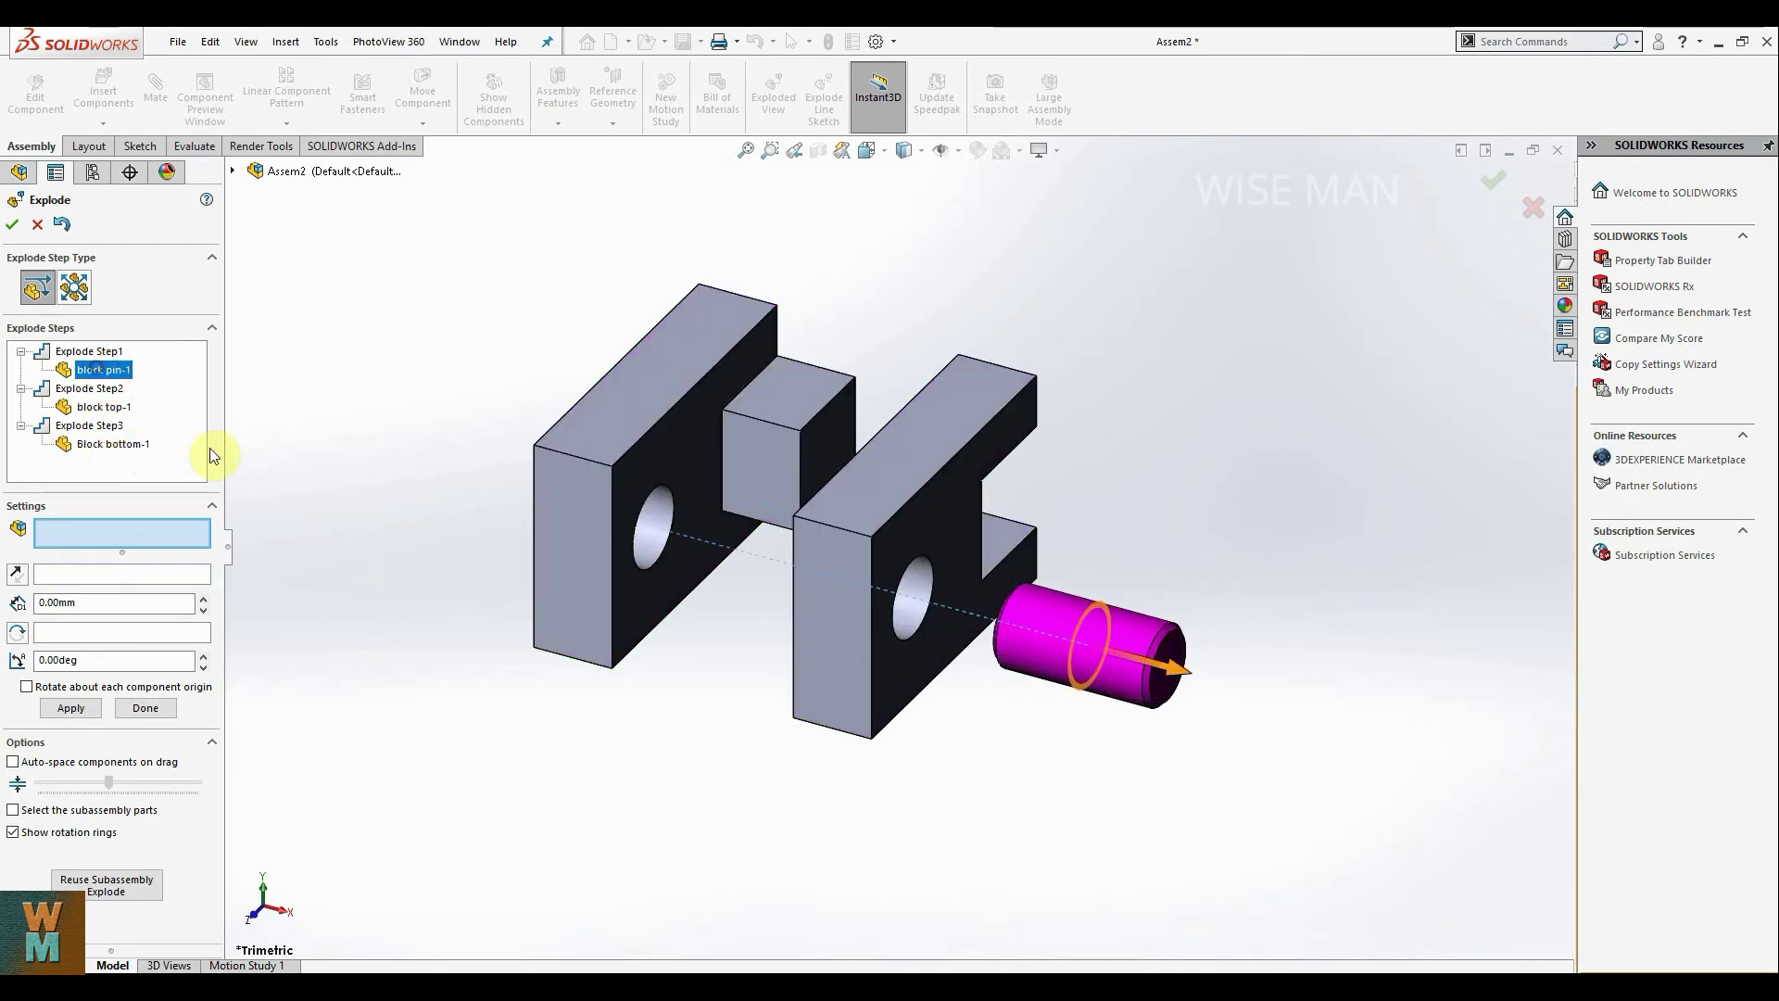
click(12, 224)
middle_drag(1264, 441, 1301, 463)
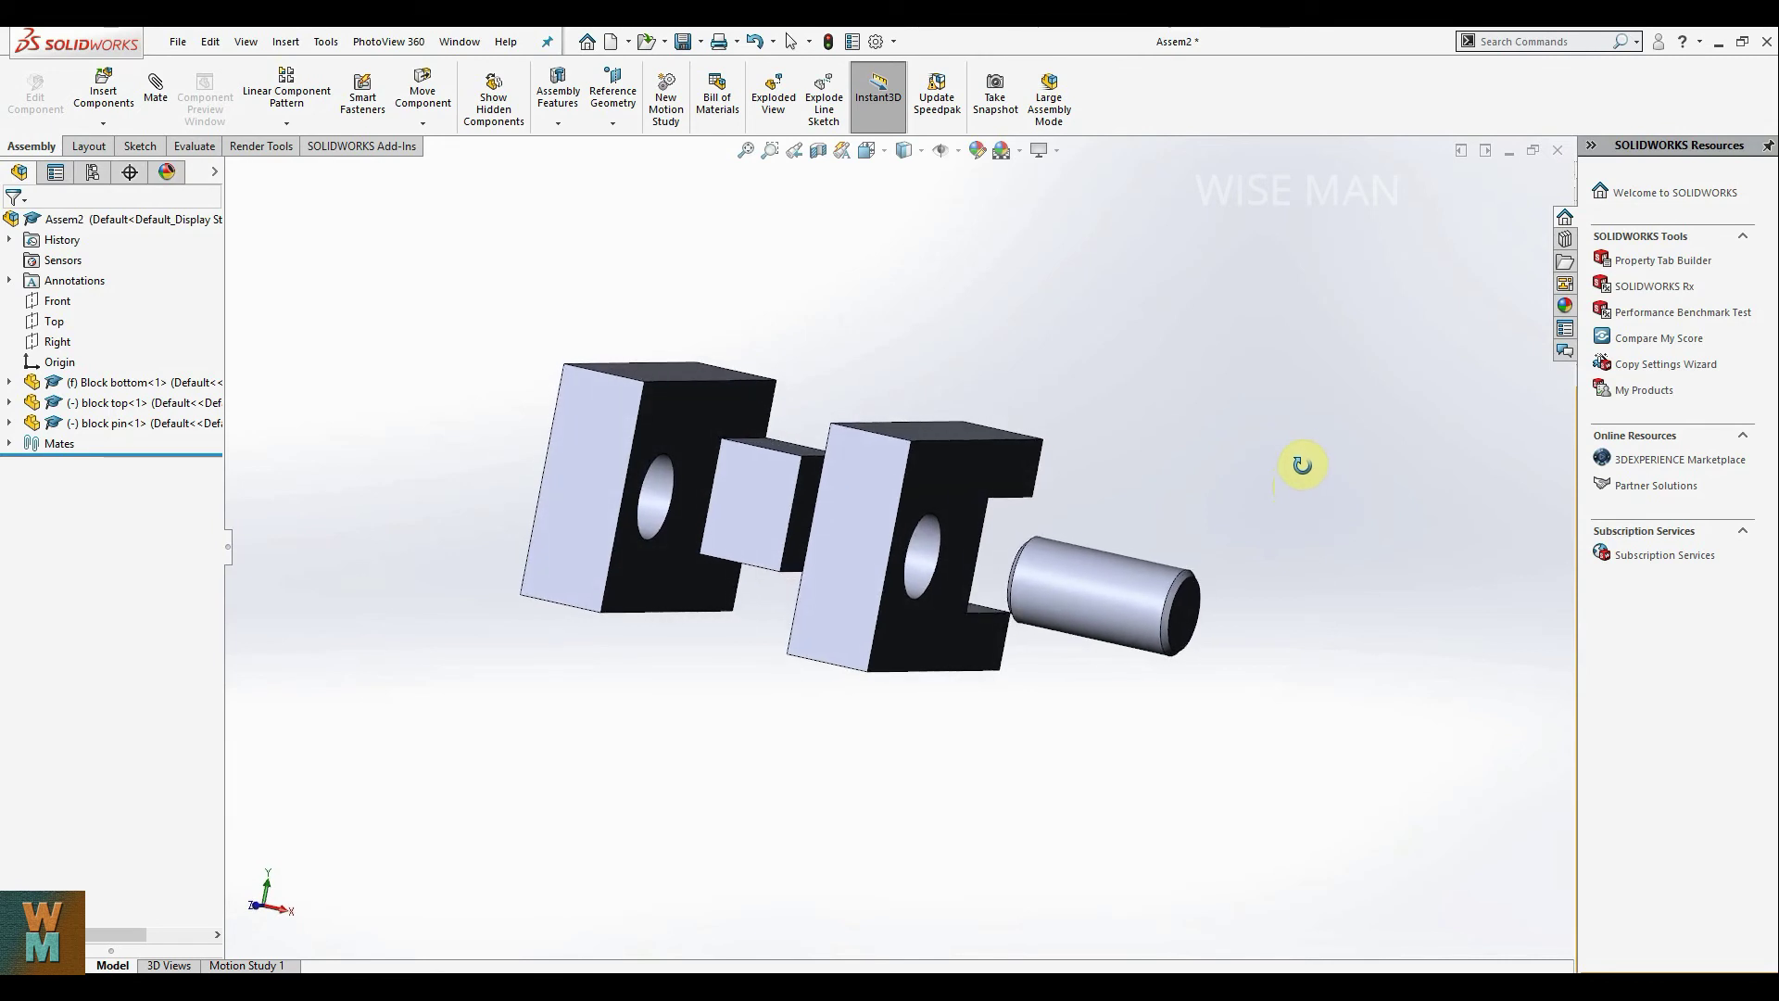